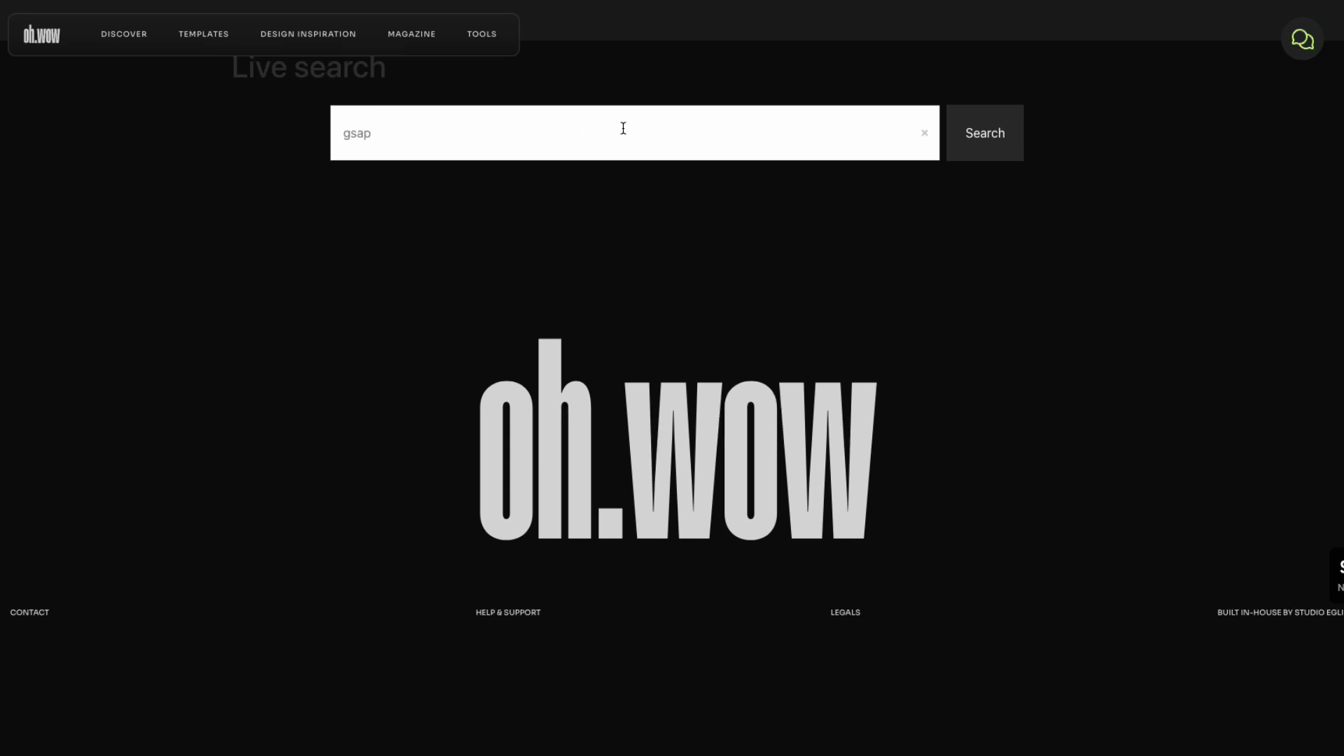
Try the live search with 'gsap' and '3d gsap', then retype 'gsap' to see three results
{"action": "left_click", "coordinate": [979, 134]}
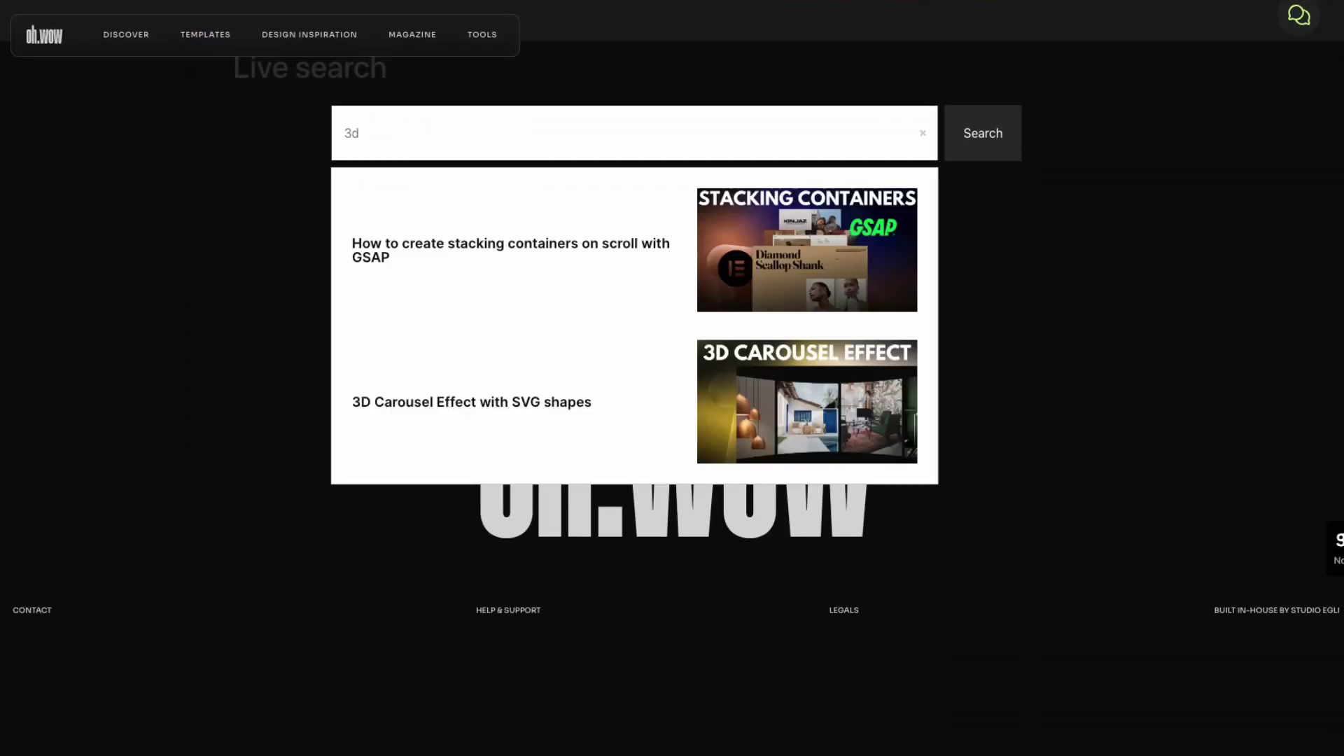
{"action": "type", "text": "gsap"}
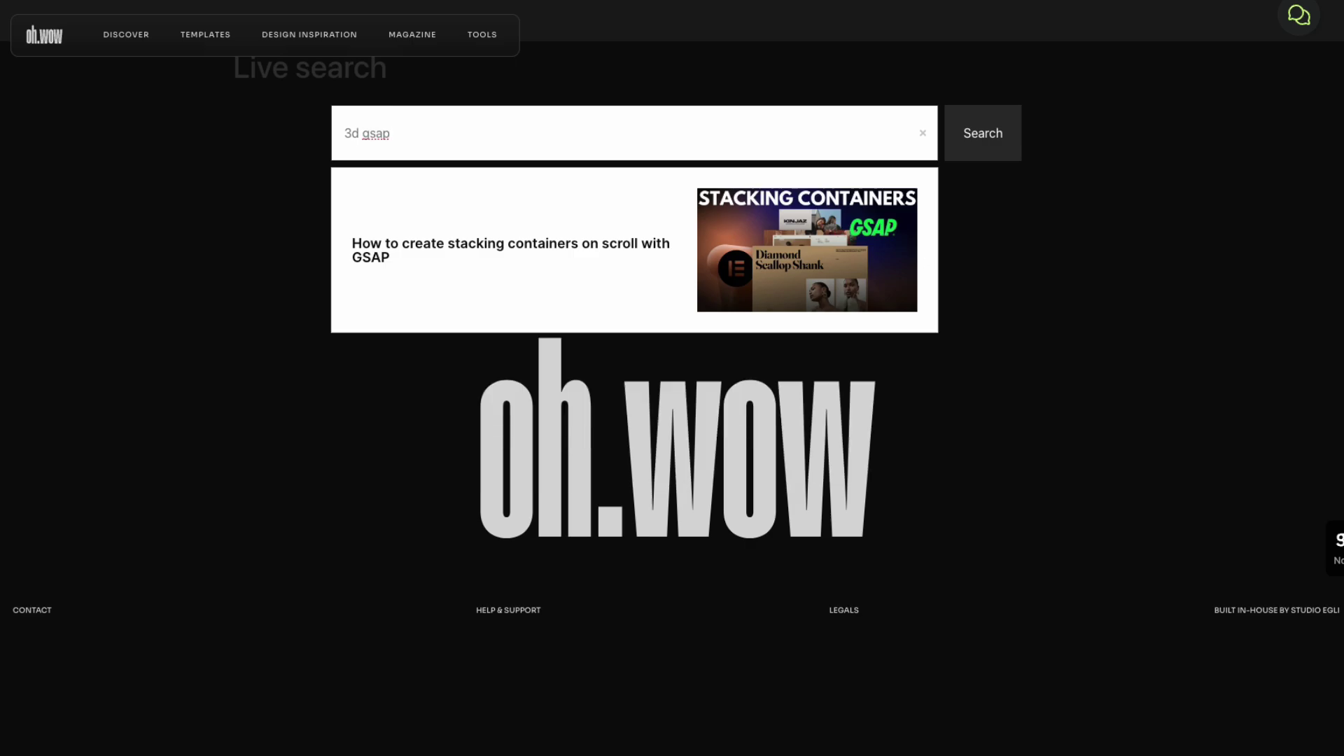
{"action": "key", "text": "BackSpace"}
{"action": "key", "text": "BackSpace"}
{"action": "key", "text": "BackSpace"}
{"action": "key", "text": "BackSpace"}
{"action": "key", "text": "BackSpace"}
{"action": "key", "text": "BackSpace"}
{"action": "key", "text": "BackSpace"}
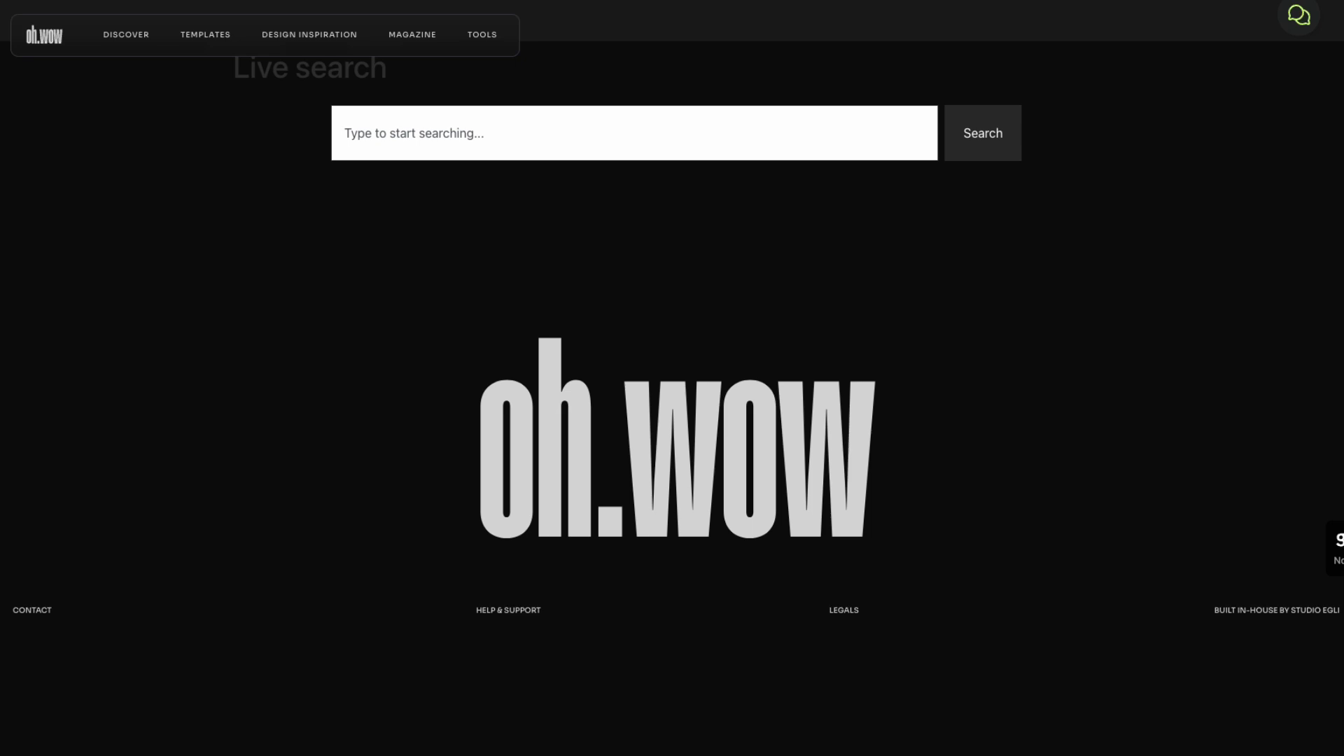
{"action": "type", "text": "gsap"}
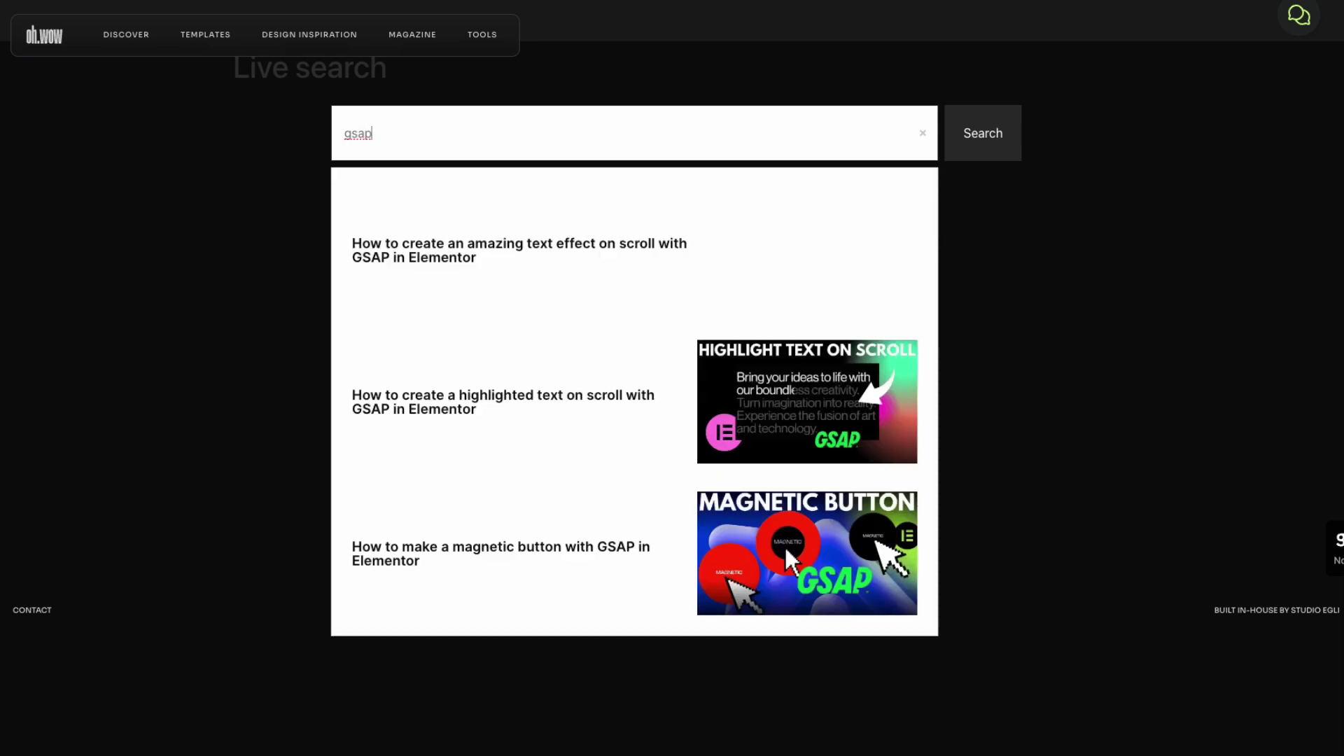
Try the live search queries 'glass', 'nav' and 'container', trimming the last to 'con'
{"action": "key", "text": "BackSpace"}
{"action": "key", "text": "BackSpace"}
{"action": "key", "text": "BackSpace"}
{"action": "key", "text": "BackSpace"}
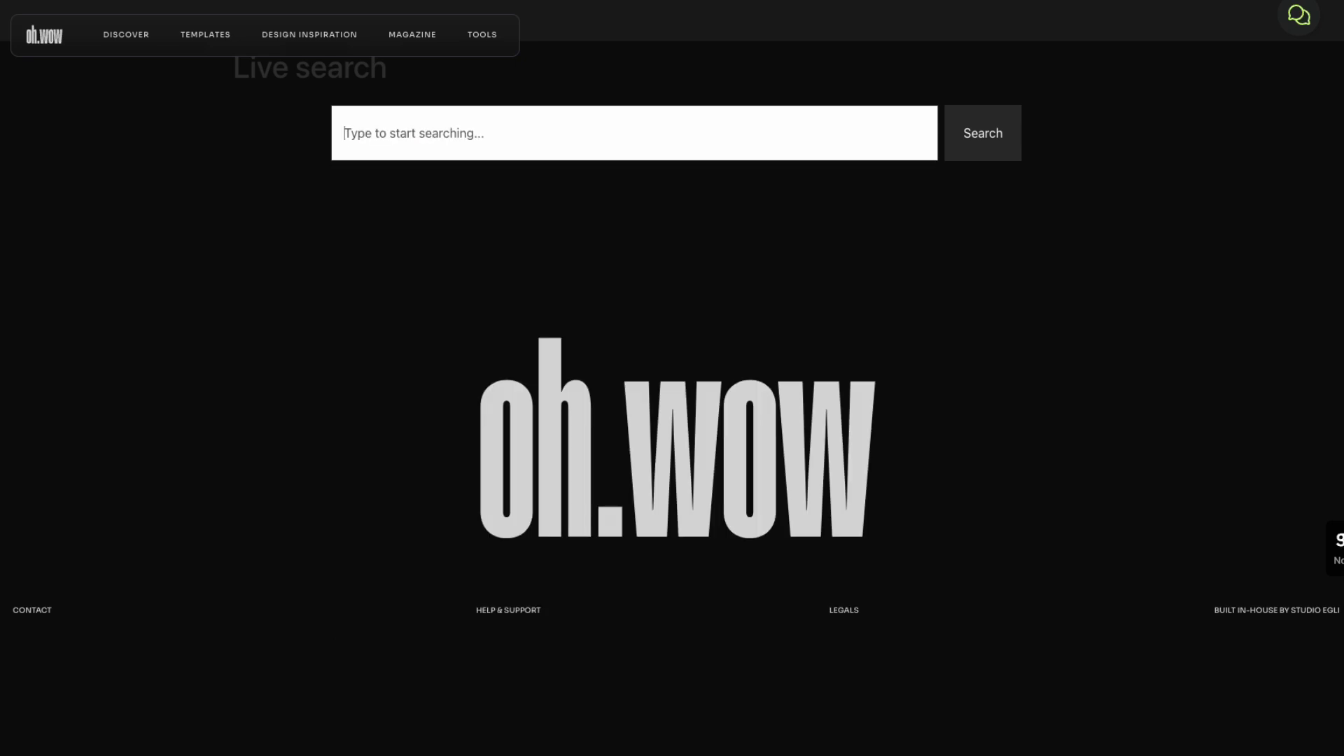
{"action": "type", "text": "glass"}
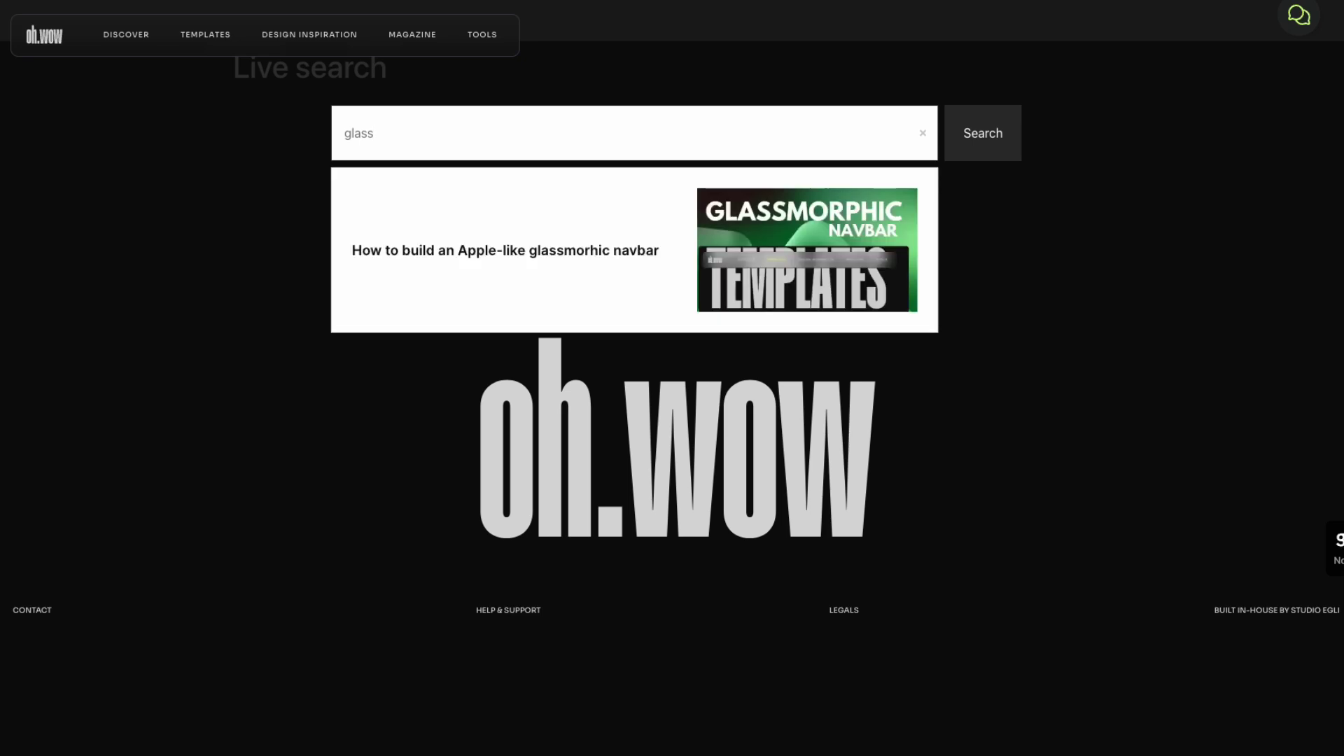
{"action": "key", "text": "BackSpace"}
{"action": "key", "text": "BackSpace"}
{"action": "key", "text": "BackSpace"}
{"action": "key", "text": "BackSpace"}
{"action": "key", "text": "BackSpace"}
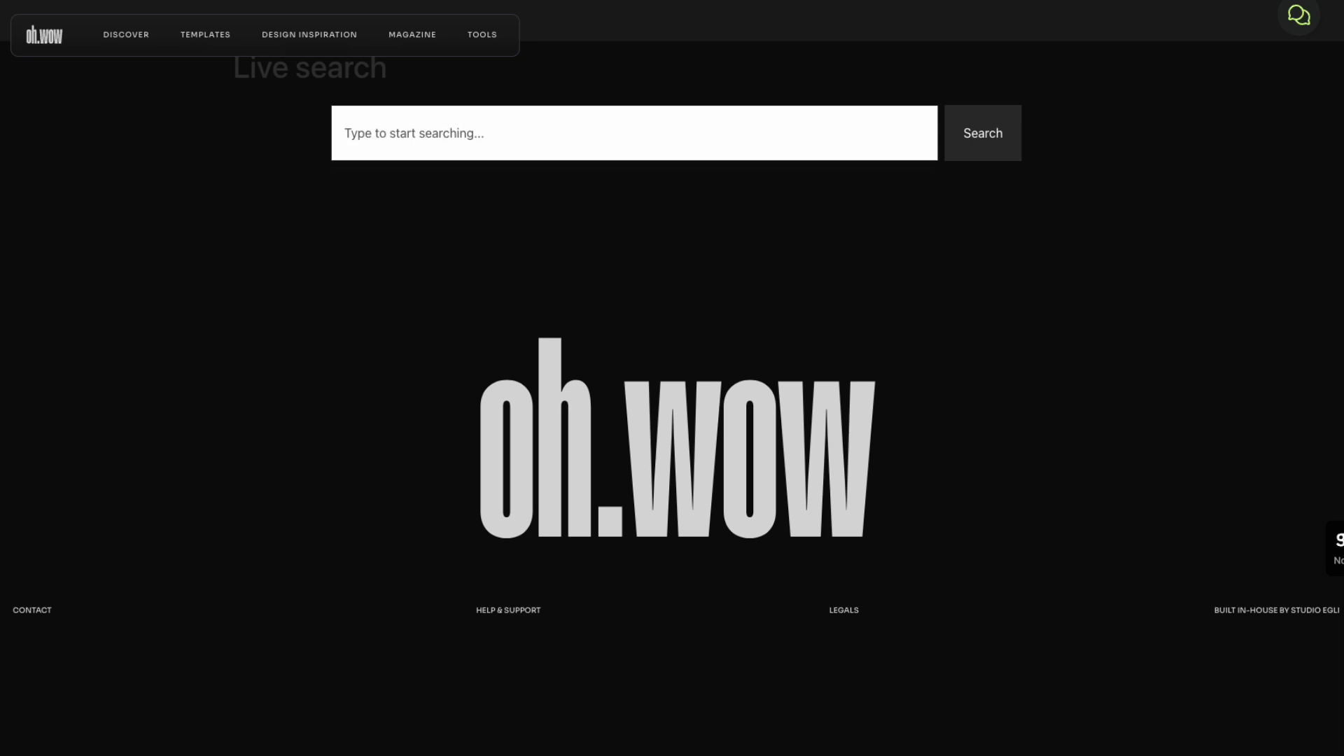
{"action": "type", "text": "b"}
{"action": "key", "text": "BackSpace"}
{"action": "type", "text": "nav"}
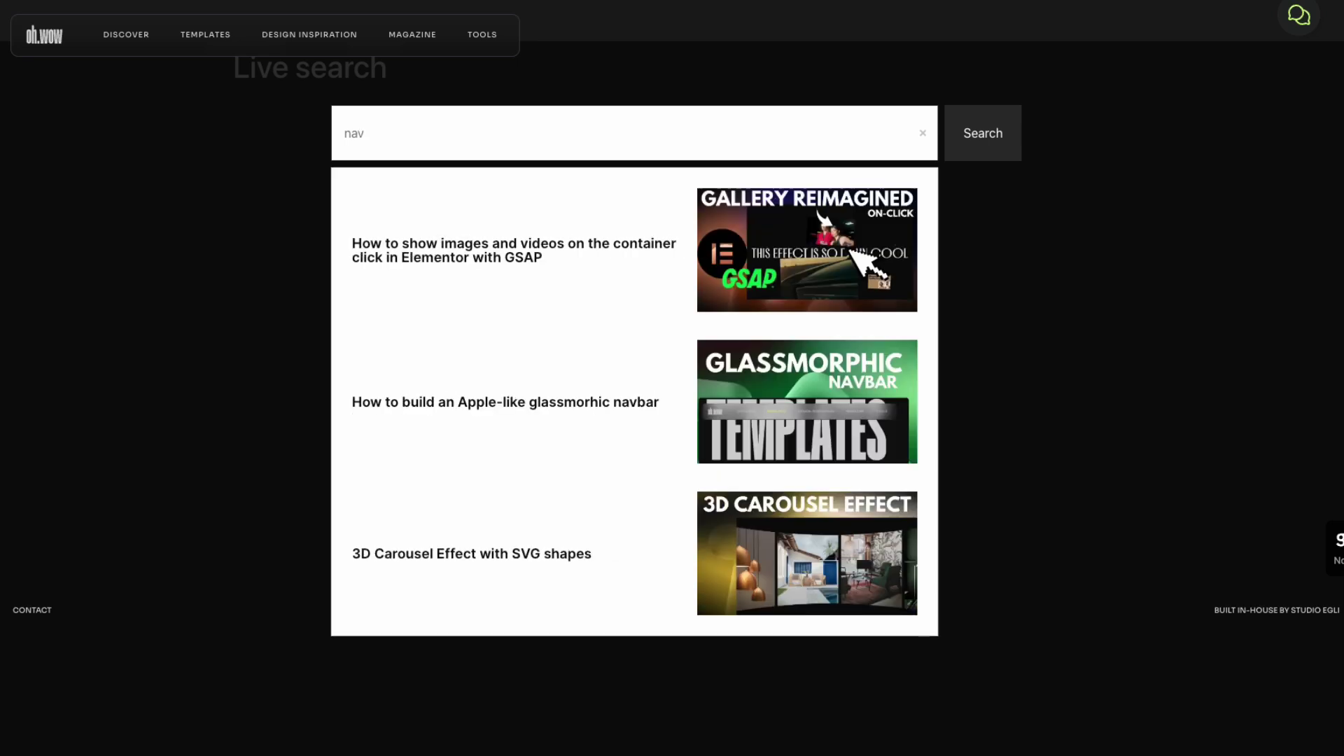
{"action": "key", "text": "BackSpace"}
{"action": "key", "text": "BackSpace"}
{"action": "key", "text": "BackSpace"}
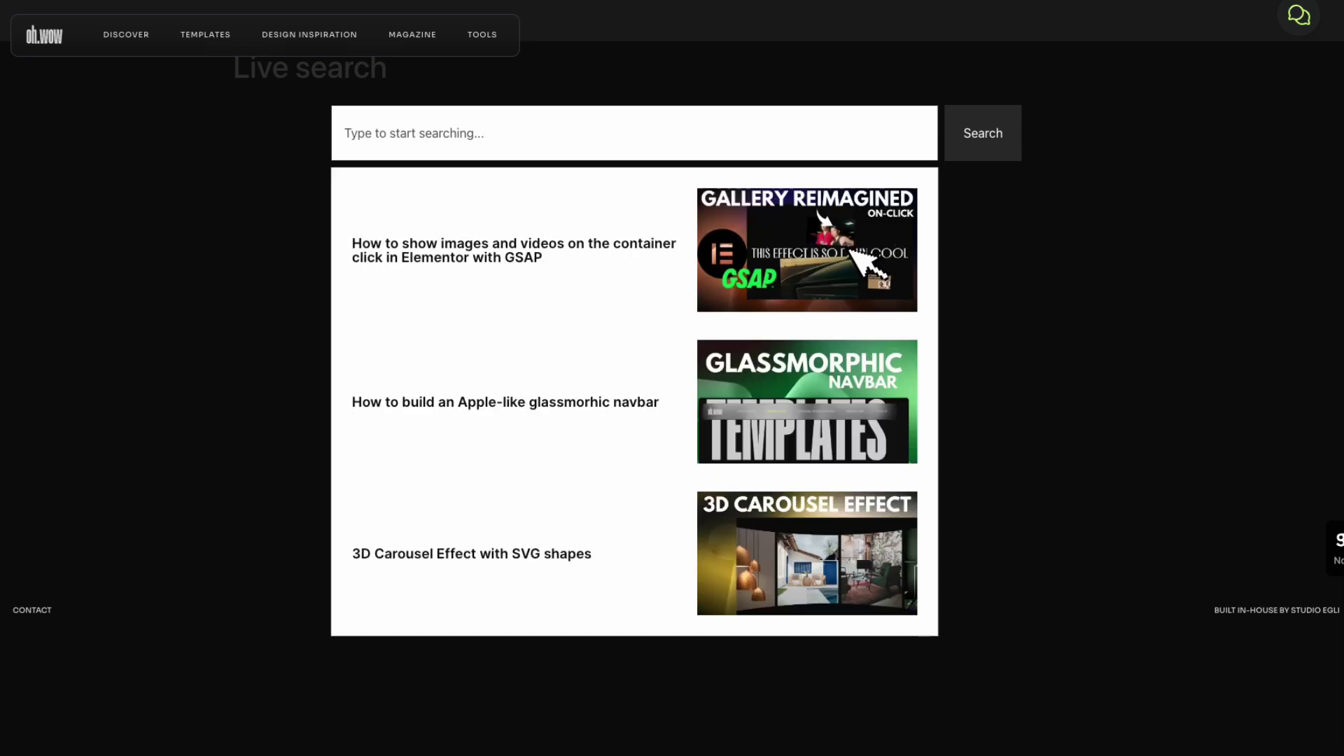
{"action": "type", "text": "container"}
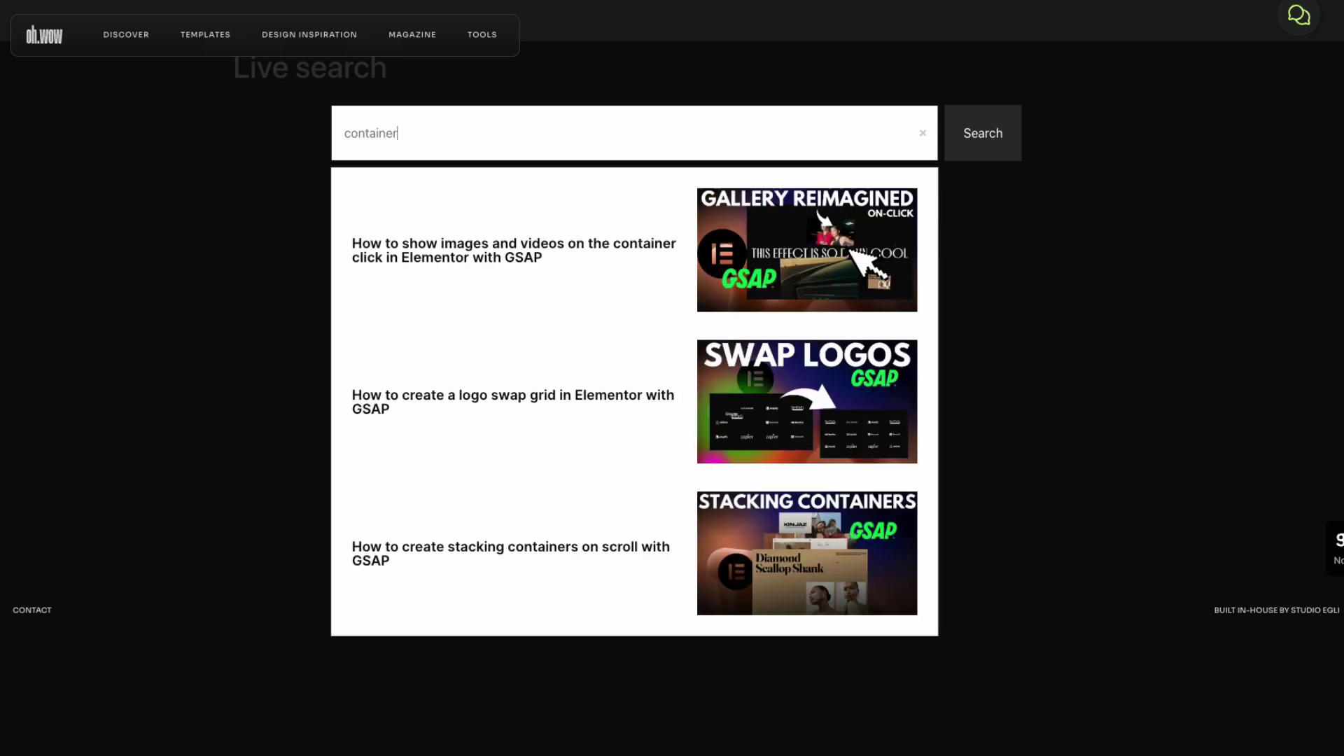
{"action": "key", "text": "BackSpace"}
{"action": "key", "text": "BackSpace"}
{"action": "key", "text": "BackSpace"}
{"action": "key", "text": "BackSpace"}
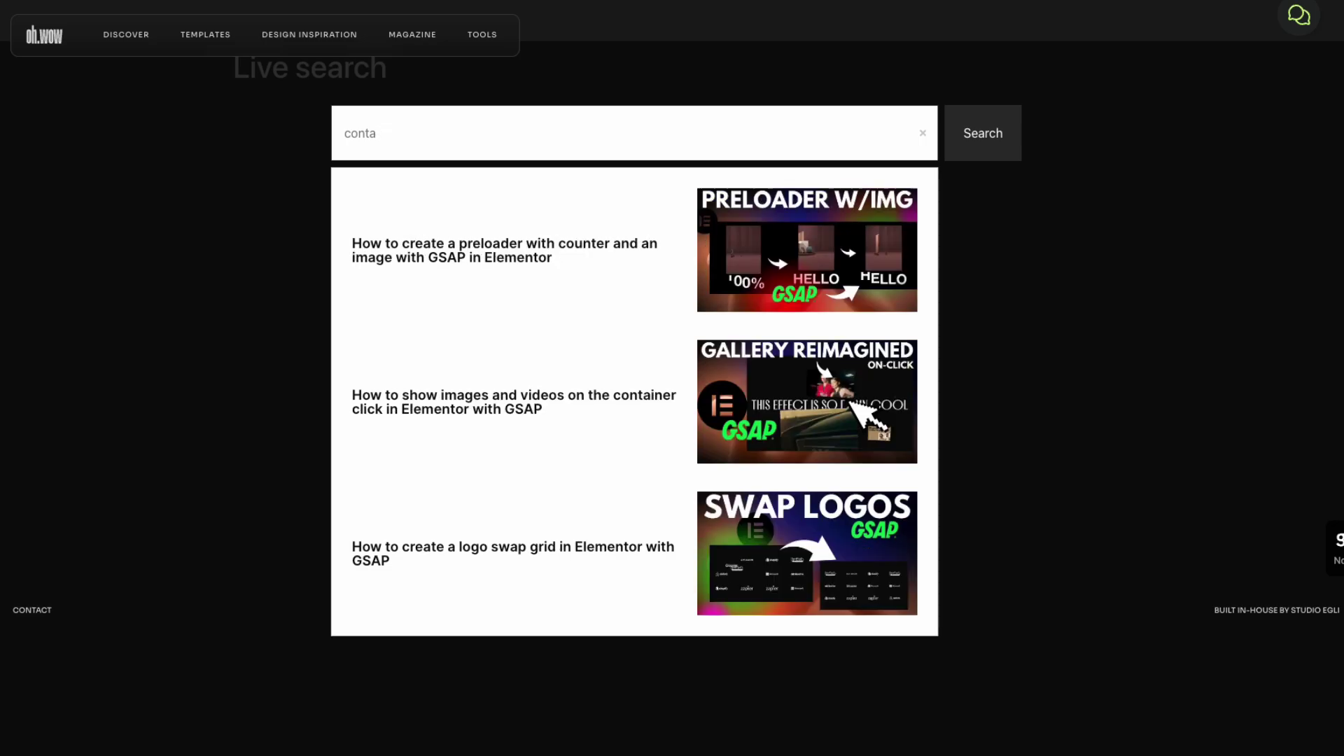
{"action": "key", "text": "BackSpace"}
{"action": "key", "text": "BackSpace"}
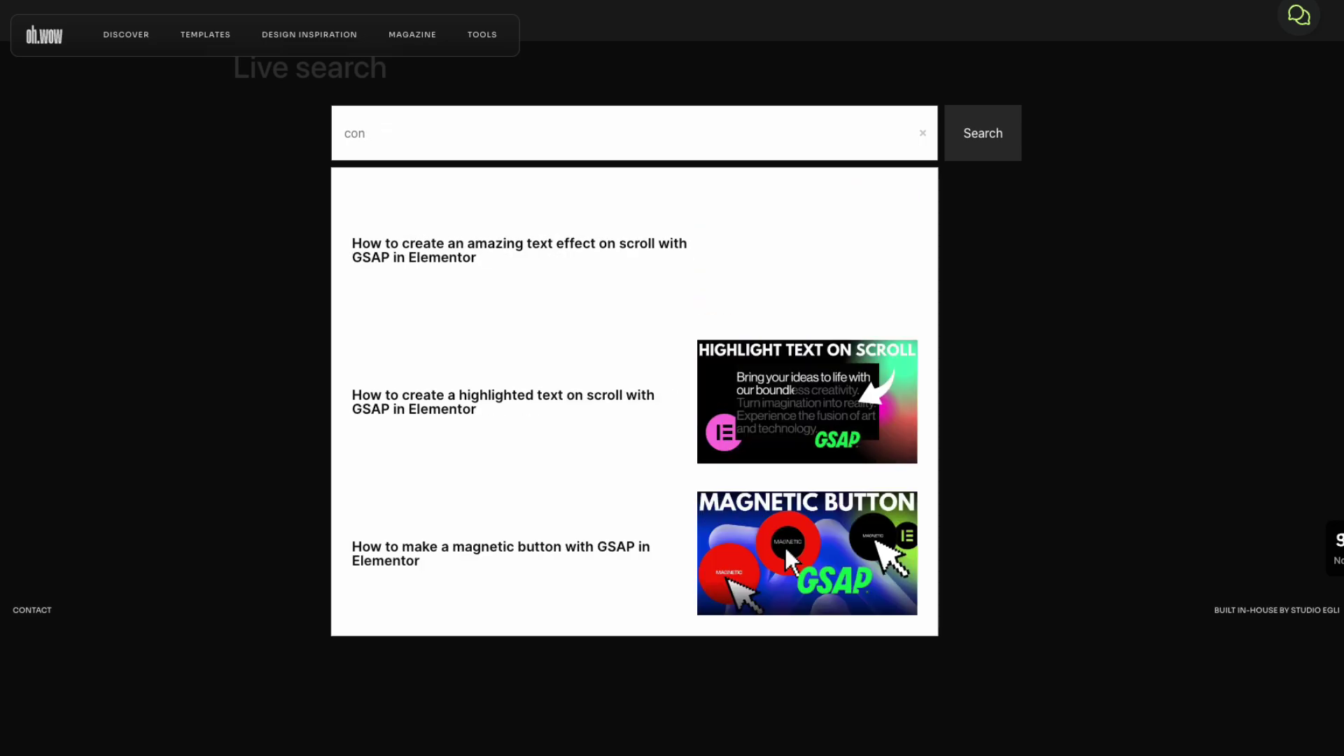
{"action": "key", "text": "BackSpace"}
{"action": "key", "text": "BackSpace"}
{"action": "key", "text": "BackSpace"}
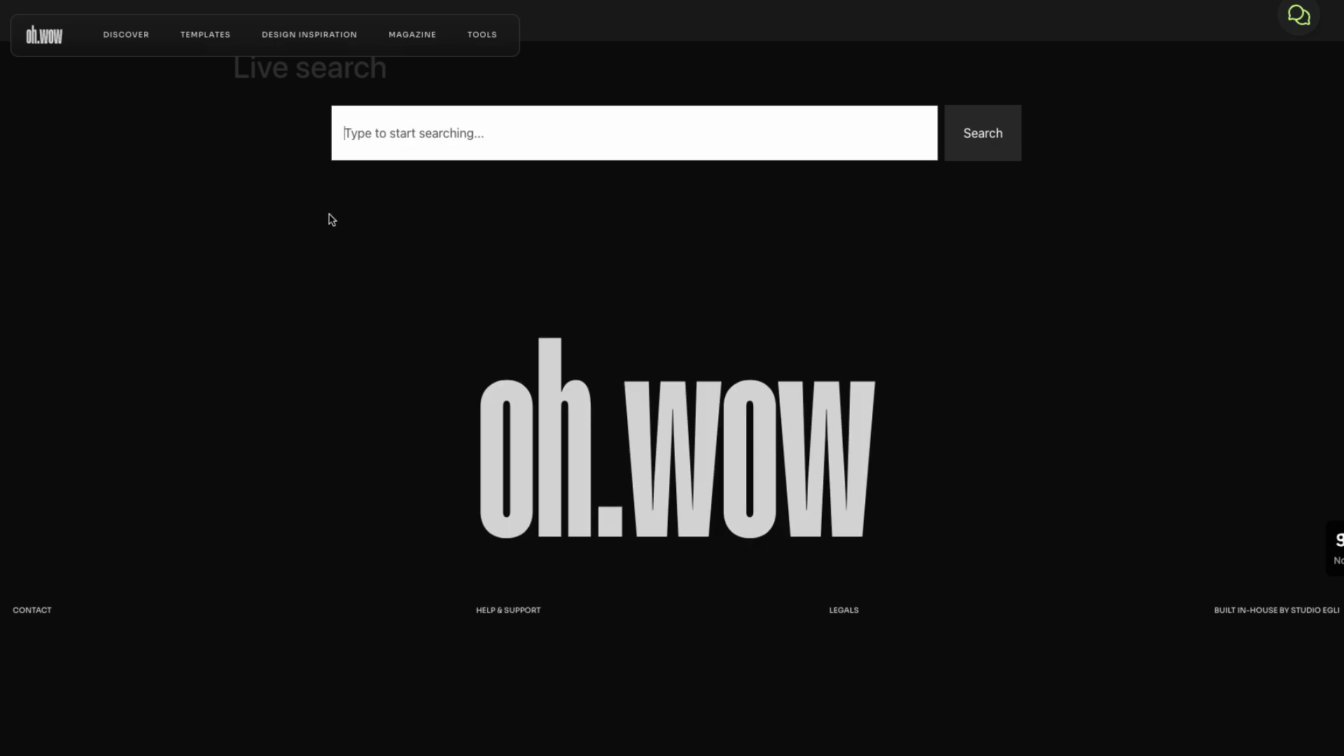
Search 'gsap' and open the first live result from the dropdown
{"action": "type", "text": "gsap"}
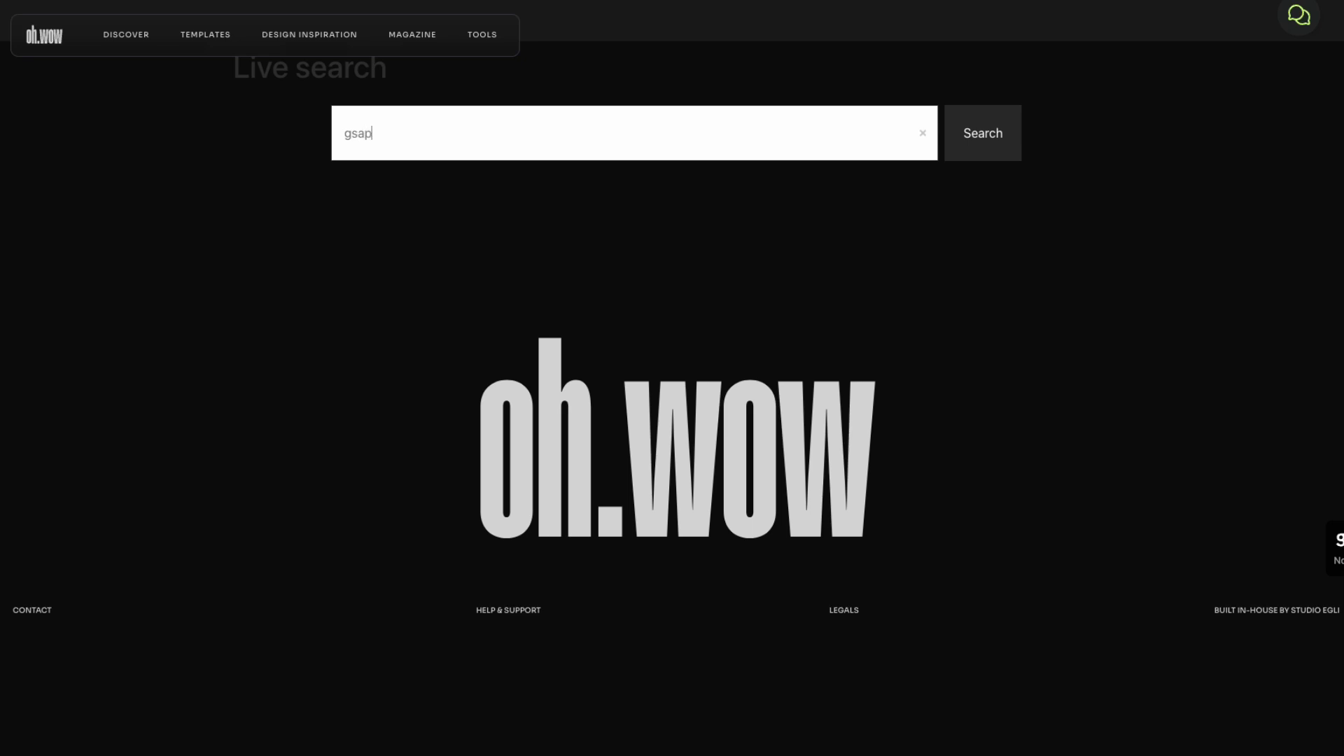
{"action": "left_click", "coordinate": [519, 413]}
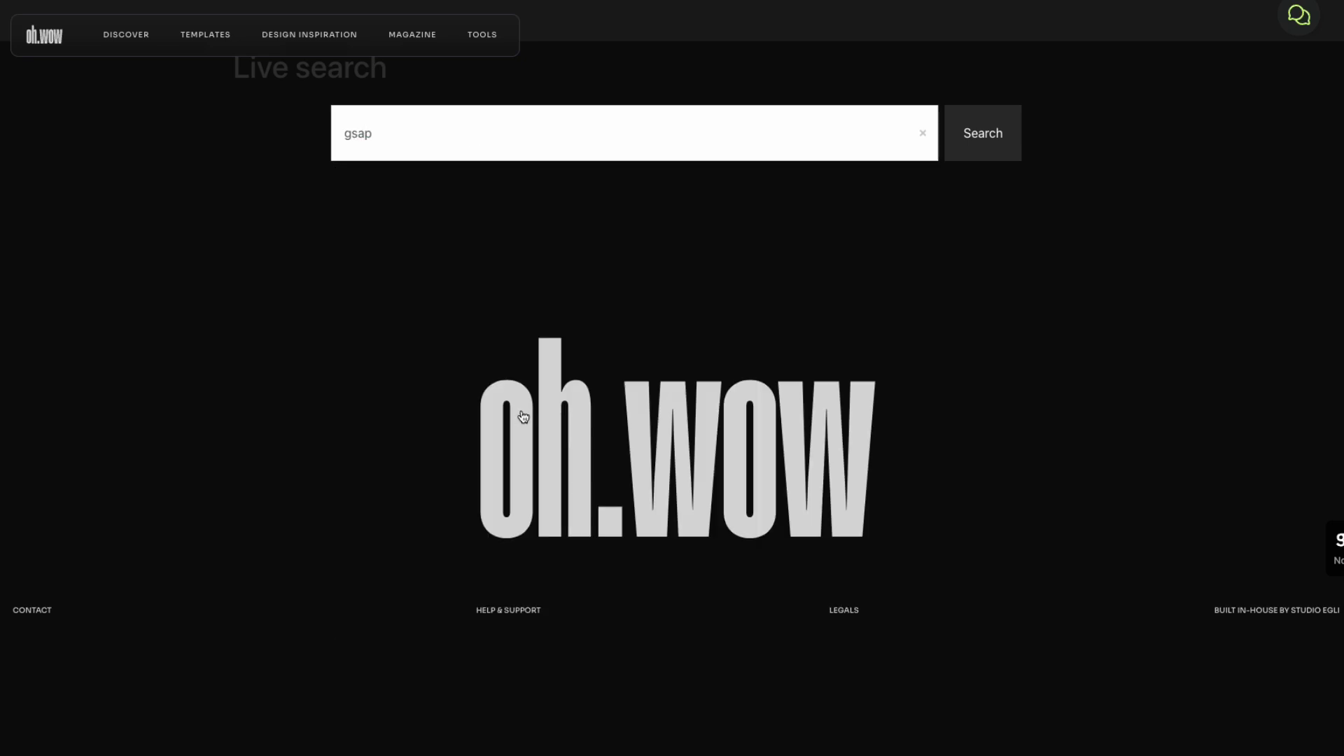
{"action": "left_click", "coordinate": [423, 138]}
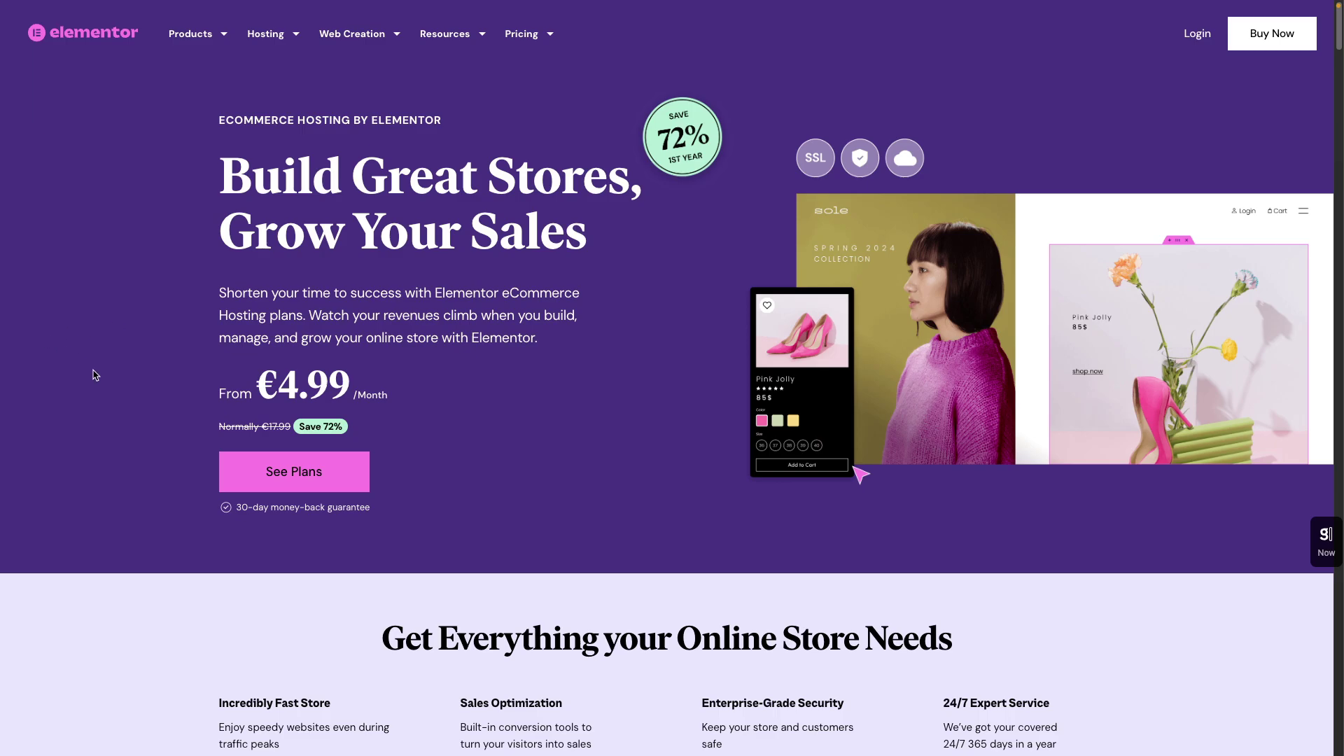
Scroll down to the Sell Core €4.99, Sell Pro €14.99 and Sell Pro+ €24.99 plan cards
{"action": "scroll", "coordinate": [95, 375], "scroll_direction": "down", "scroll_amount": 5}
{"action": "scroll", "coordinate": [94, 370], "scroll_direction": "down", "scroll_amount": 1}
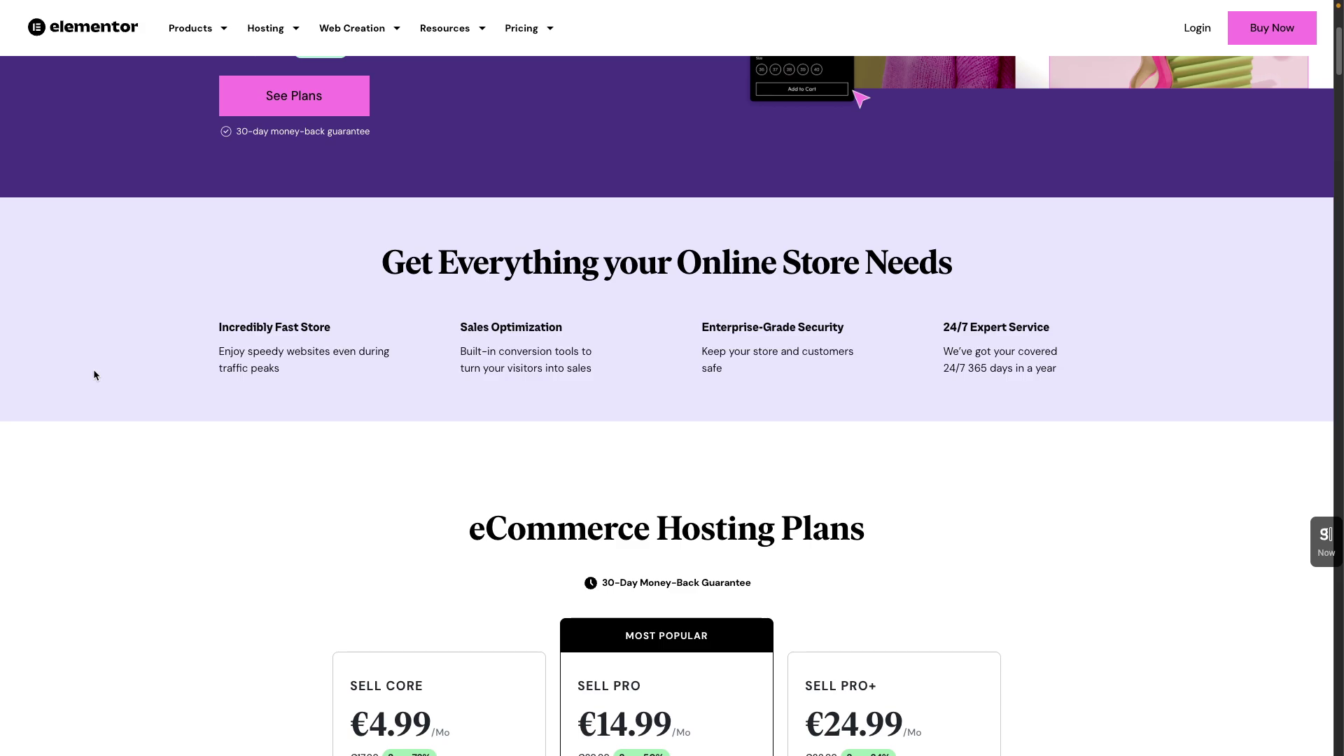
{"action": "scroll", "coordinate": [301, 479], "scroll_direction": "down", "scroll_amount": 1}
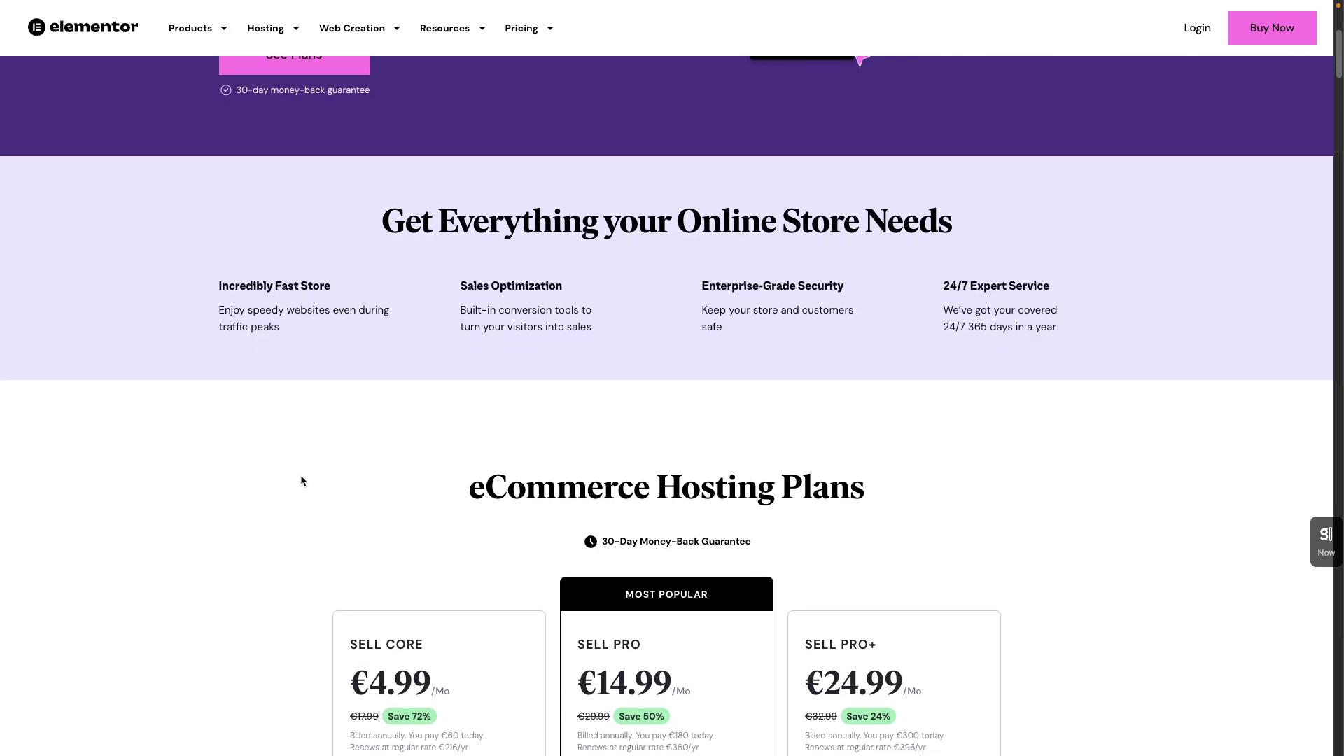
{"action": "scroll", "coordinate": [301, 480], "scroll_direction": "down", "scroll_amount": 2}
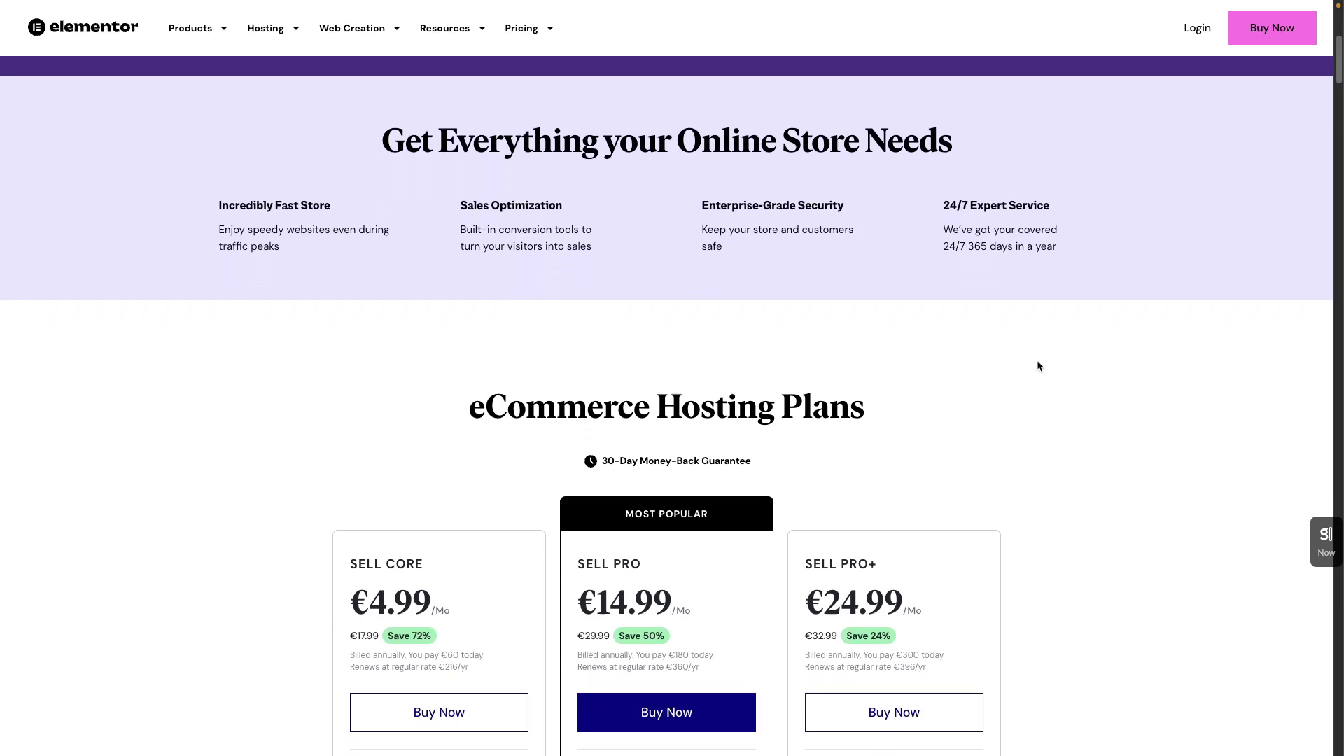
{"action": "scroll", "coordinate": [1082, 401], "scroll_direction": "down", "scroll_amount": 2}
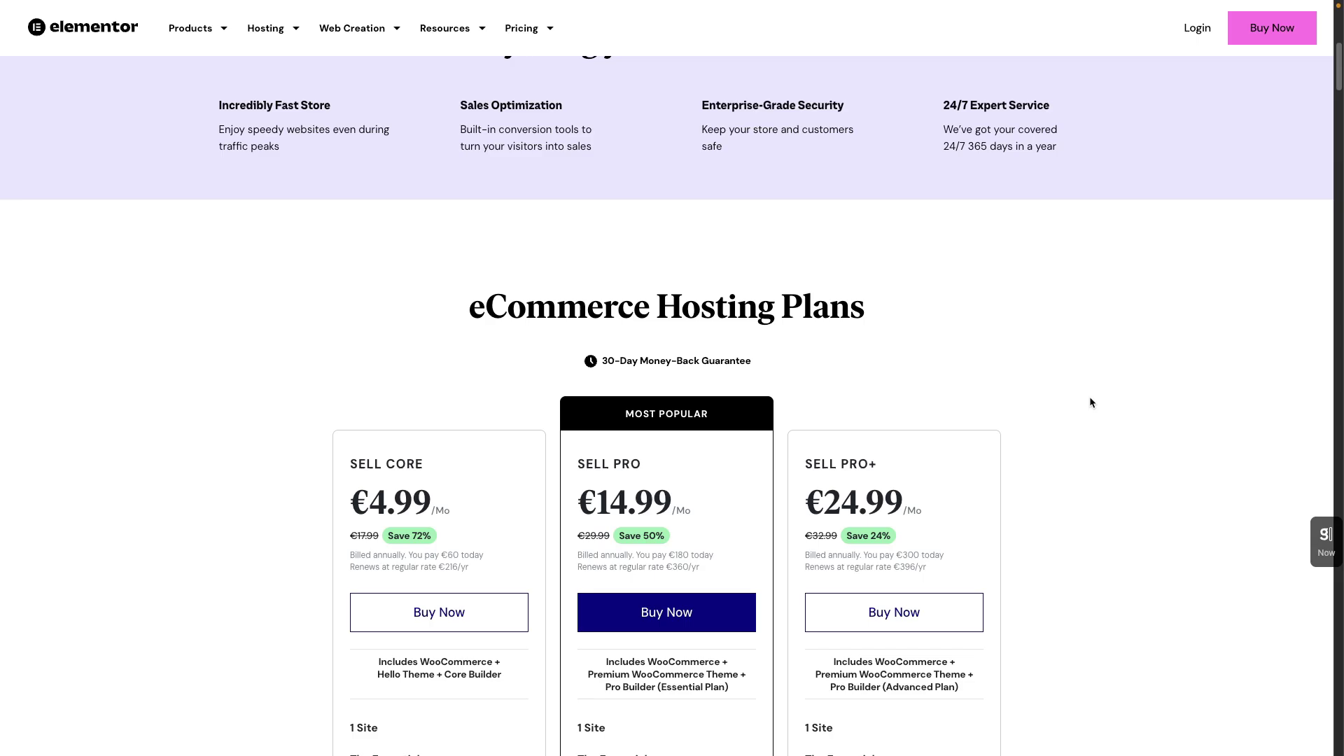
{"action": "scroll", "coordinate": [1091, 398], "scroll_direction": "down", "scroll_amount": 3}
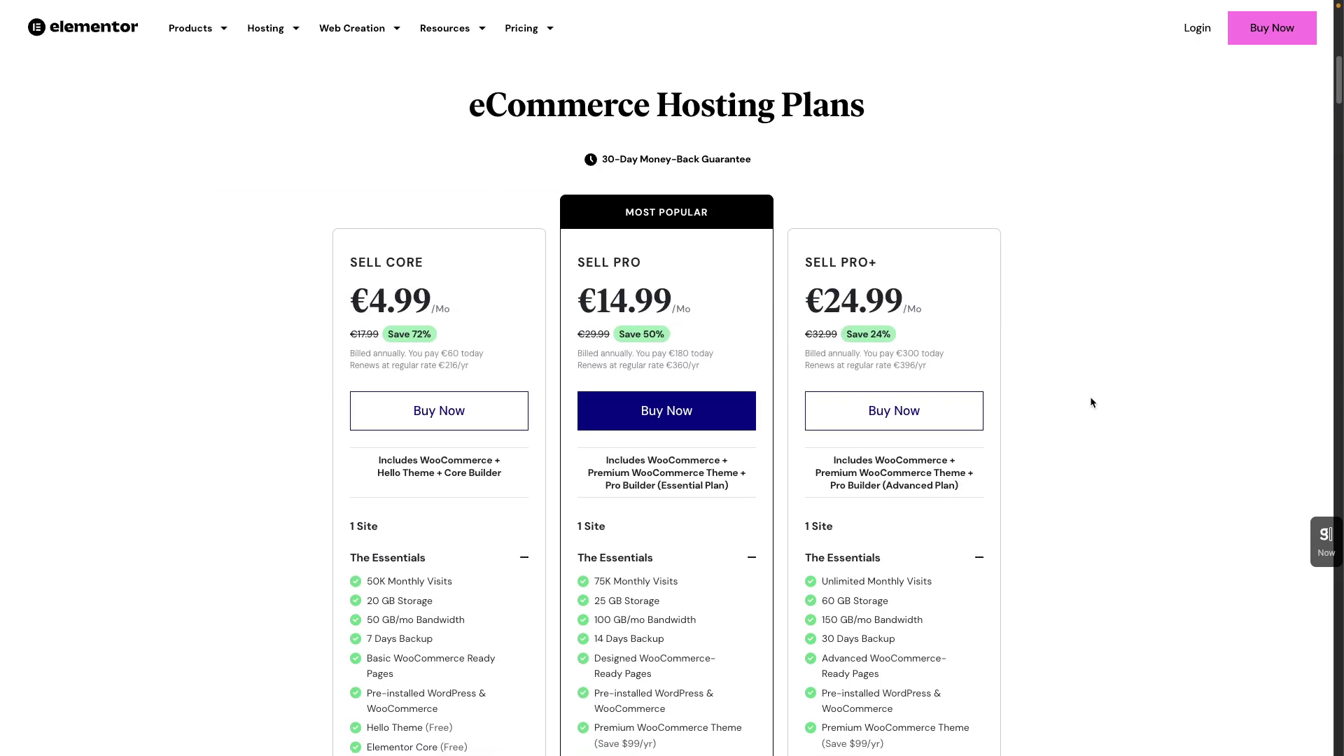
{"action": "scroll", "coordinate": [1090, 401], "scroll_direction": "down", "scroll_amount": 1}
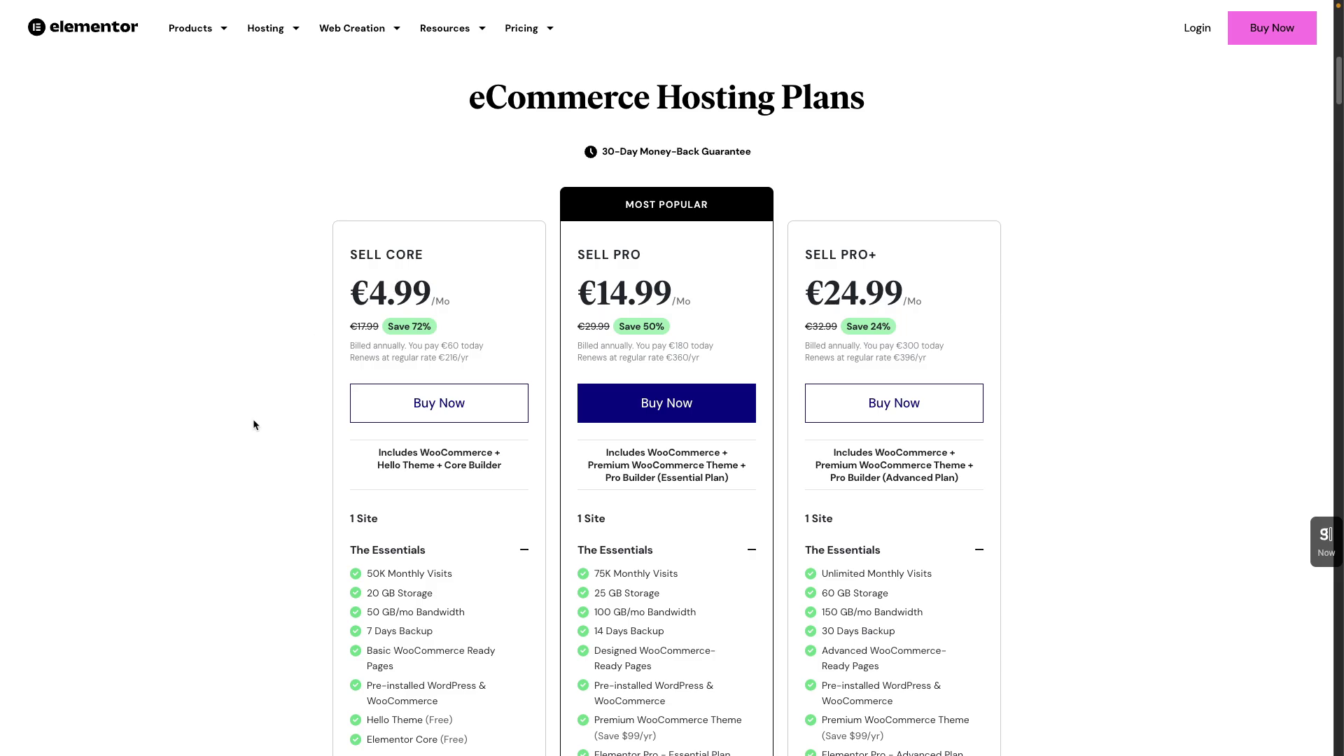
{"action": "scroll", "coordinate": [254, 423], "scroll_direction": "down", "scroll_amount": 3}
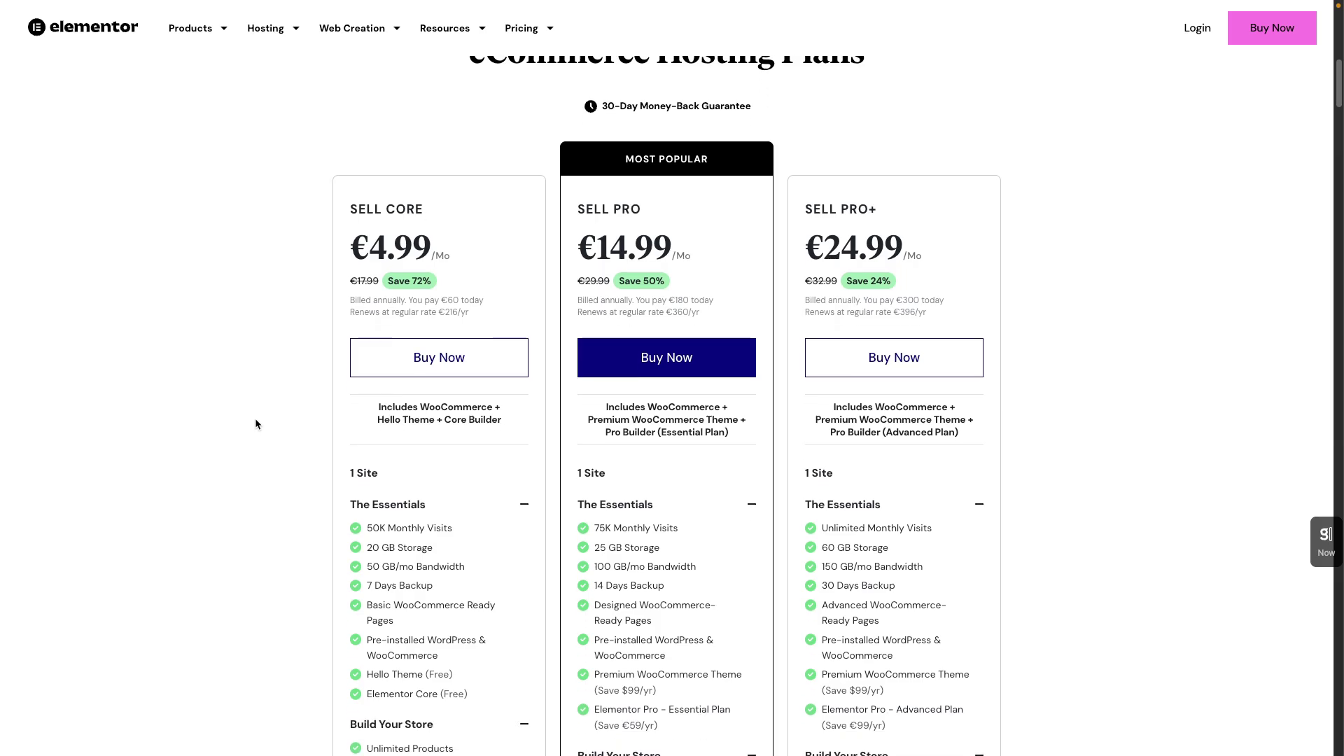
{"action": "scroll", "coordinate": [255, 419], "scroll_direction": "down", "scroll_amount": 1}
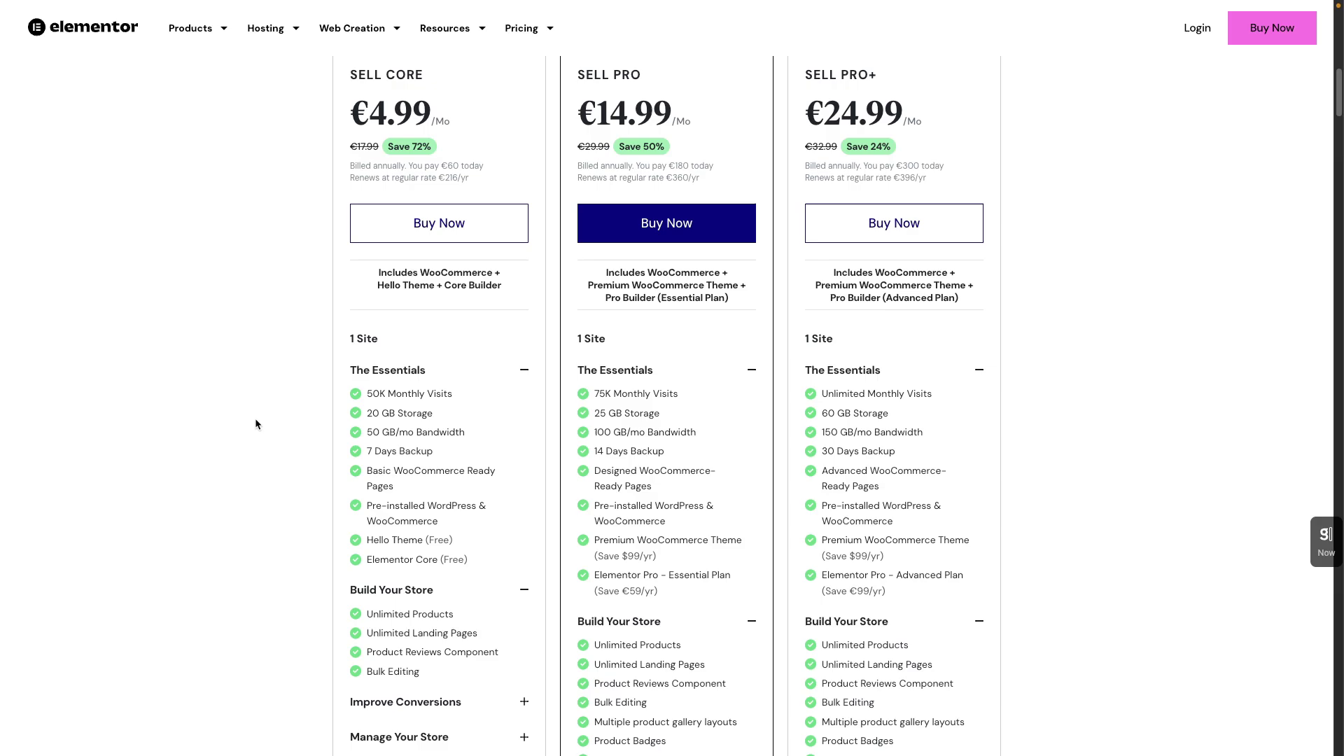
{"action": "scroll", "coordinate": [299, 295], "scroll_direction": "down", "scroll_amount": 2}
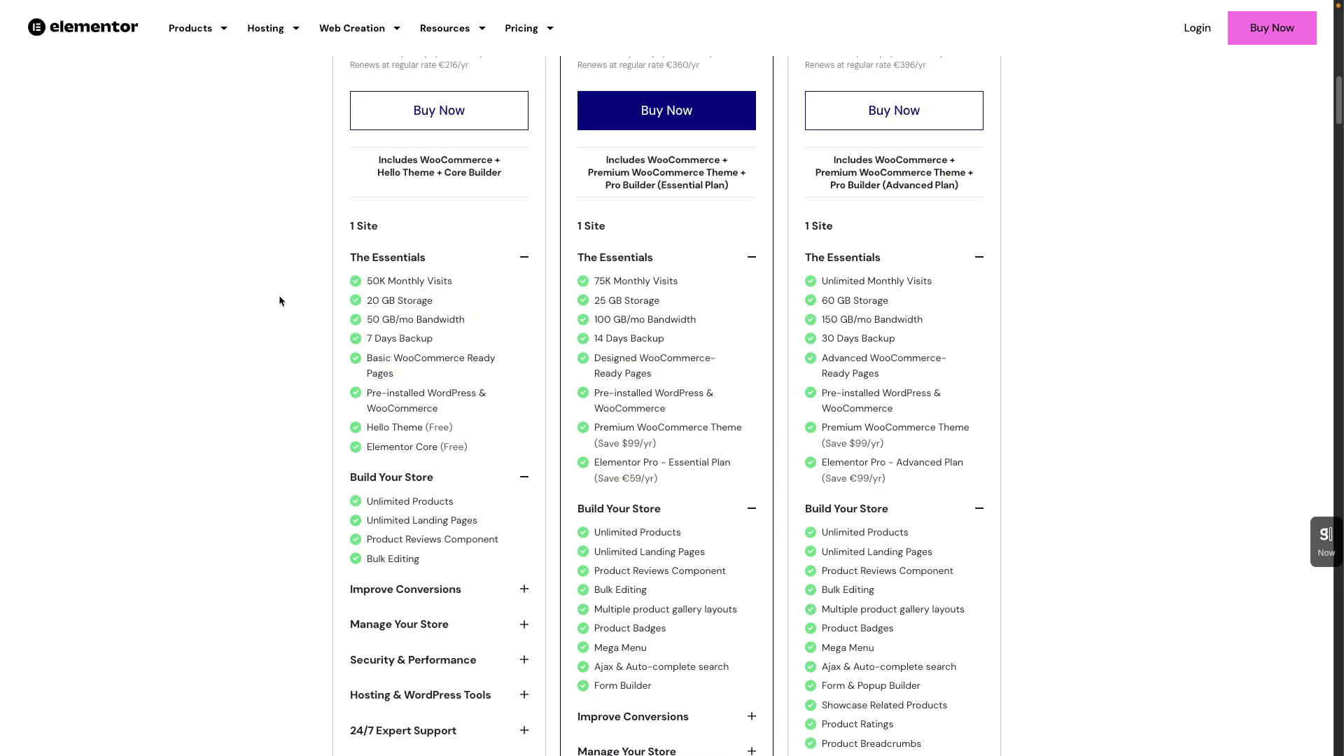
{"action": "scroll", "coordinate": [278, 295], "scroll_direction": "down", "scroll_amount": 1}
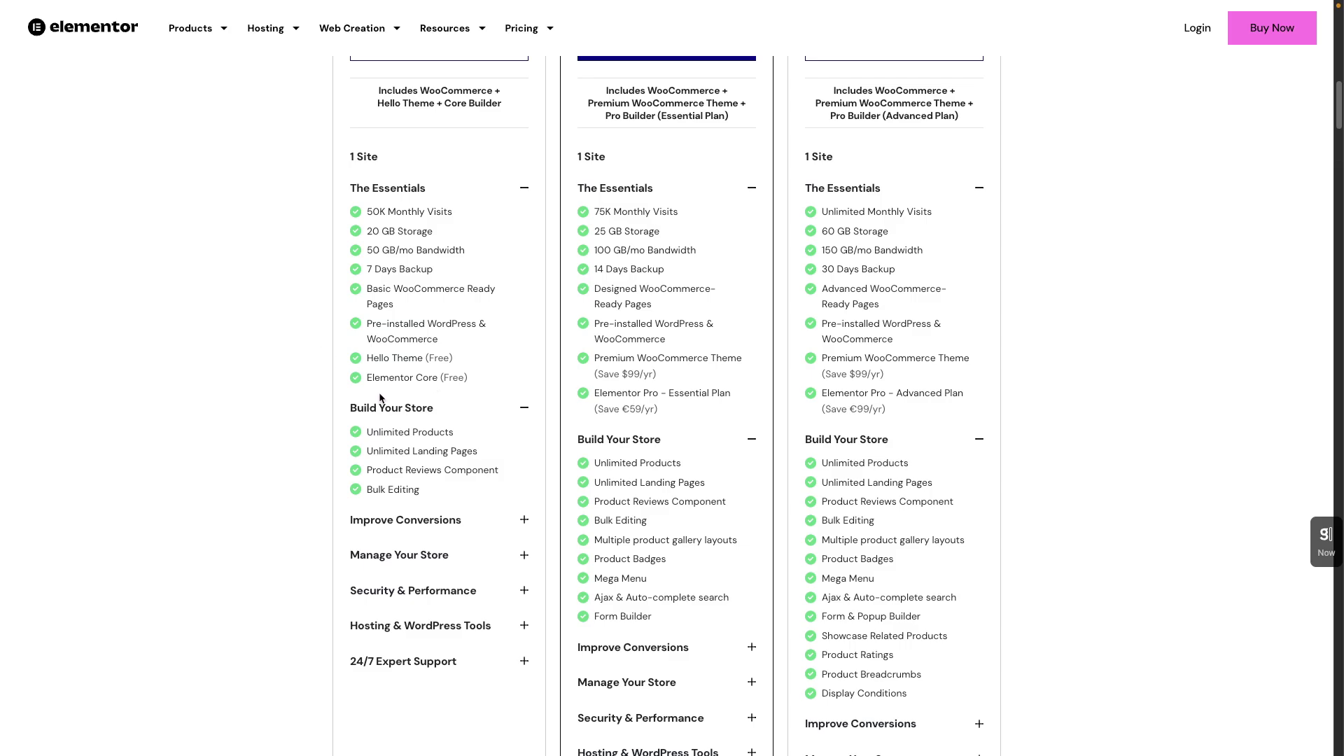
{"action": "scroll", "coordinate": [179, 332], "scroll_direction": "down", "scroll_amount": 2}
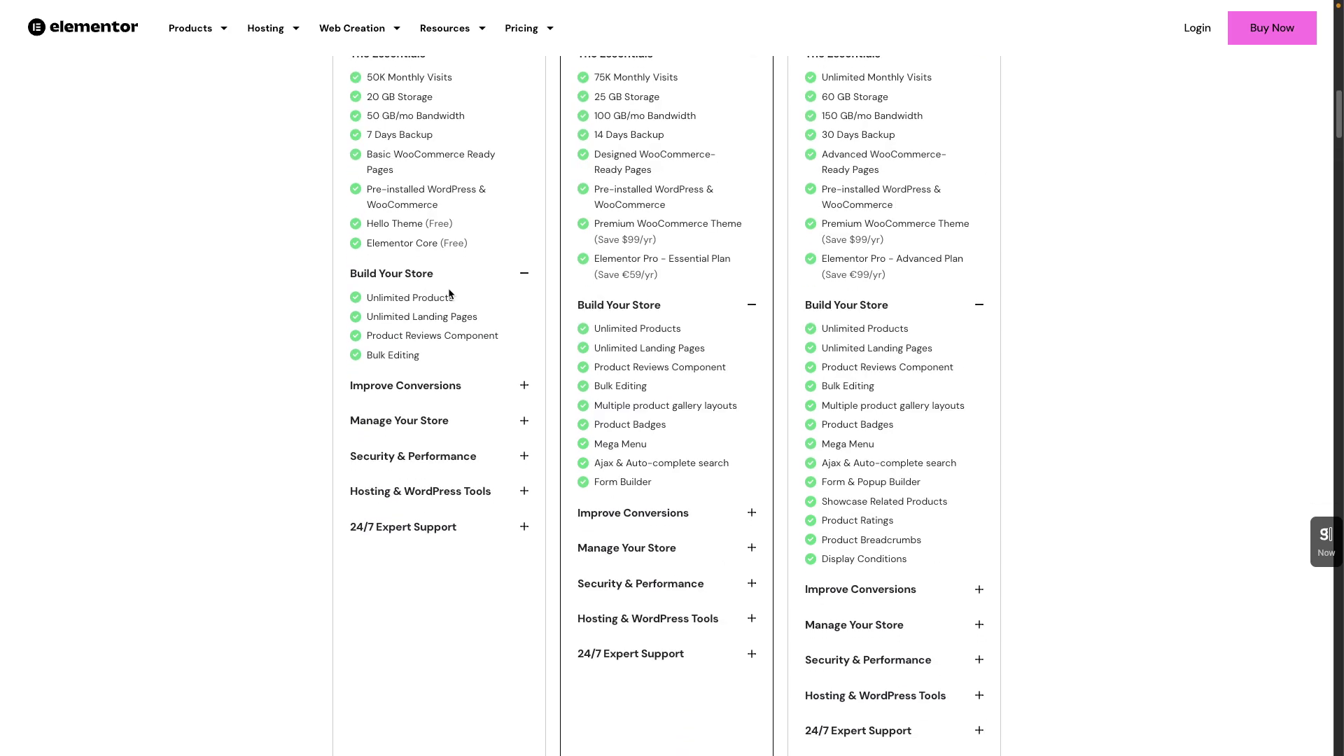
Expand the Improve Conversions feature list of the Sell Core plan
{"action": "left_click", "coordinate": [513, 390]}
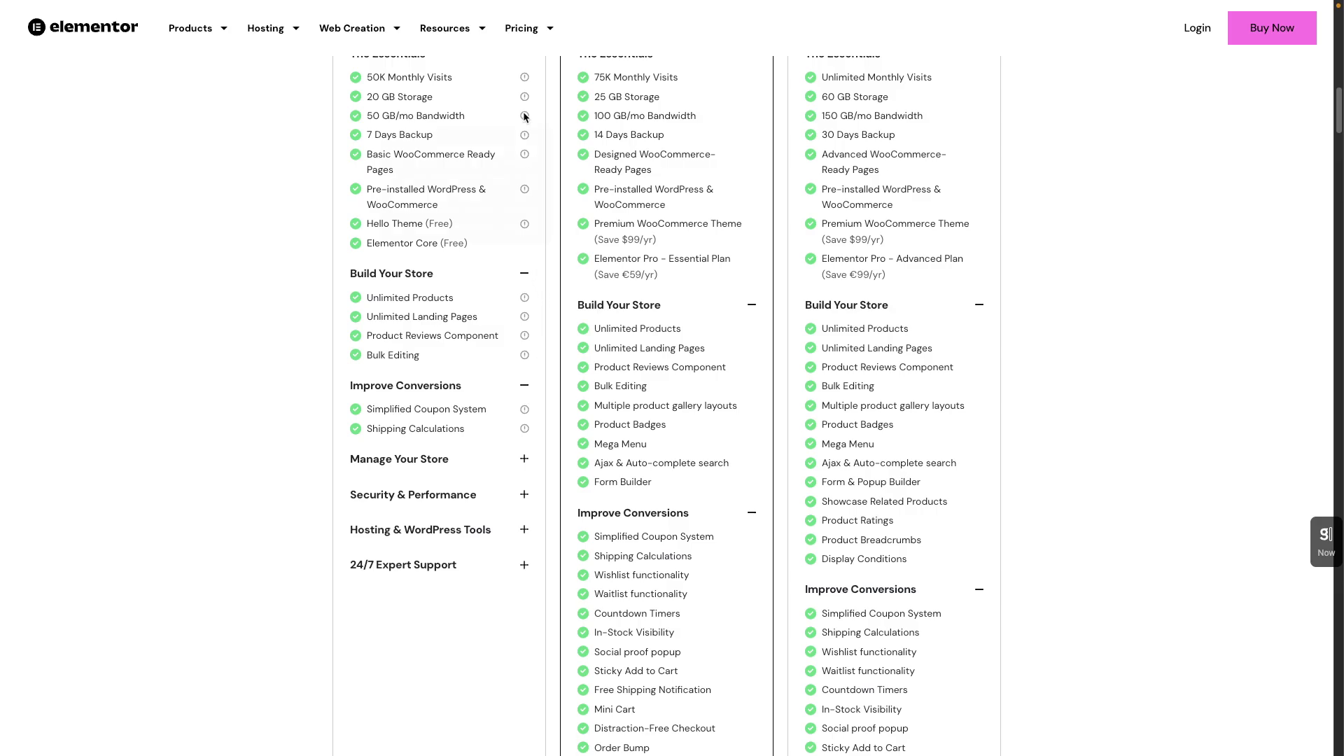
{"action": "mouse_move", "coordinate": [525, 342]}
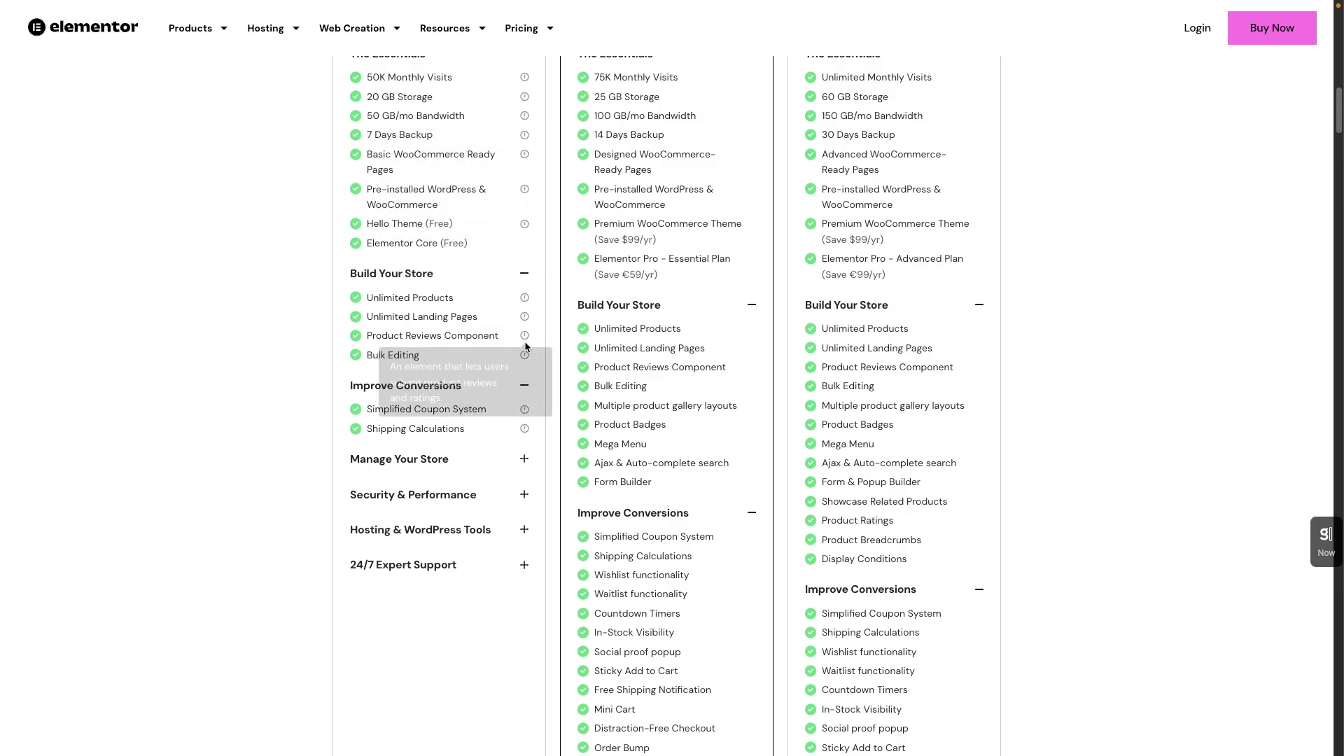
{"action": "scroll", "coordinate": [508, 200], "scroll_direction": "up", "scroll_amount": 2}
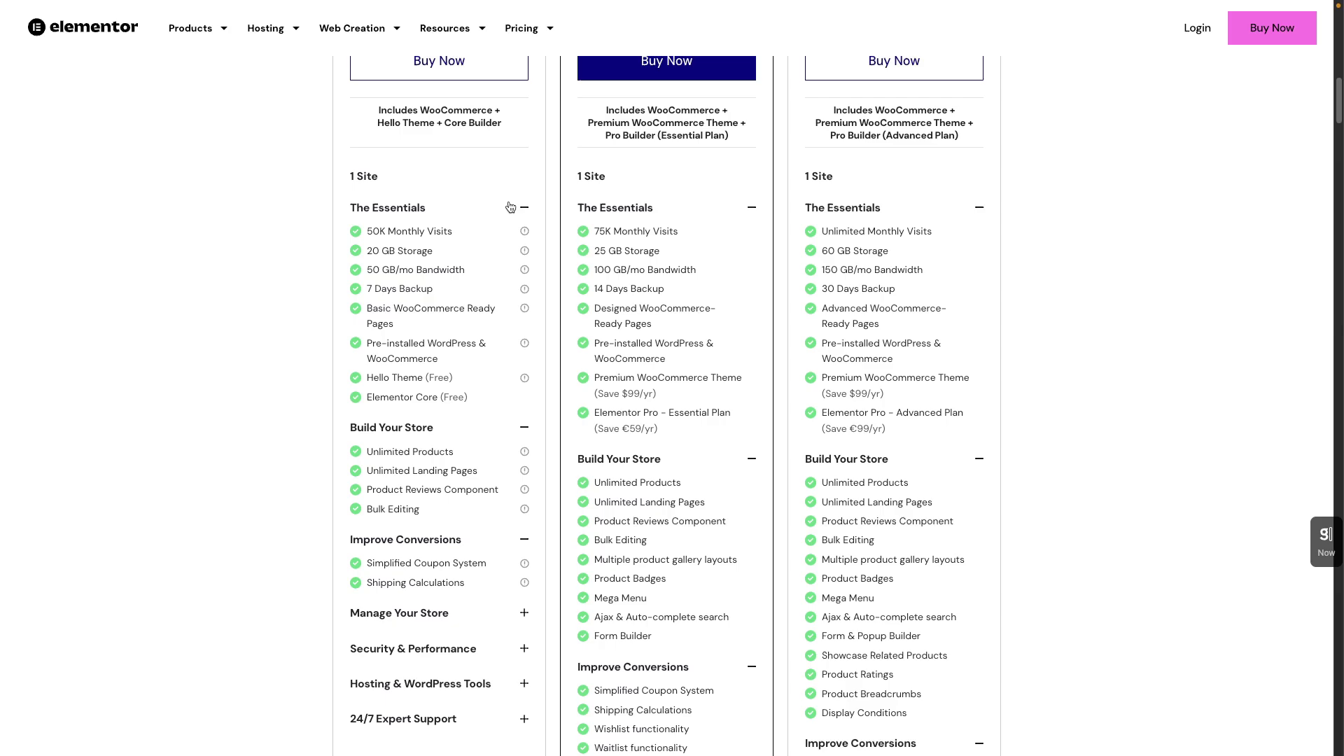
{"action": "mouse_move", "coordinate": [525, 231]}
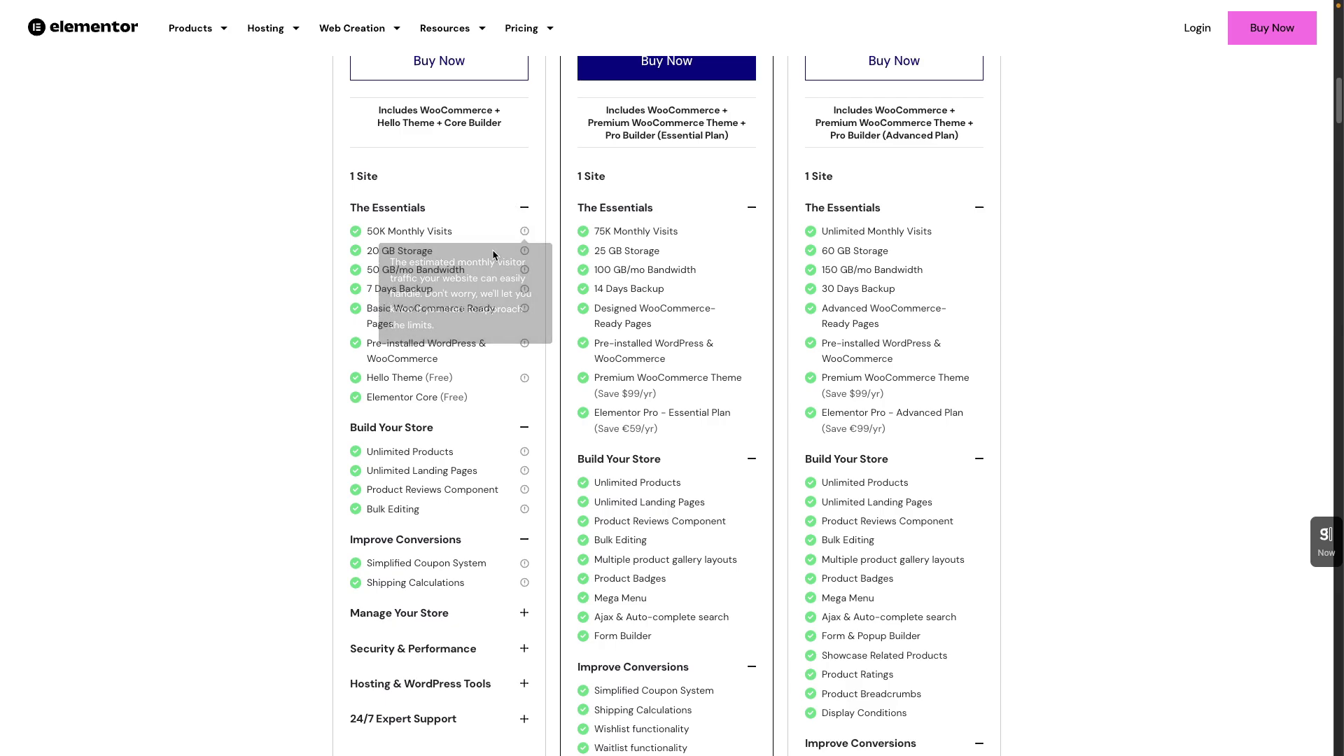
{"action": "scroll", "coordinate": [251, 434], "scroll_direction": "down", "scroll_amount": 2}
{"action": "scroll", "coordinate": [251, 435], "scroll_direction": "down", "scroll_amount": 3}
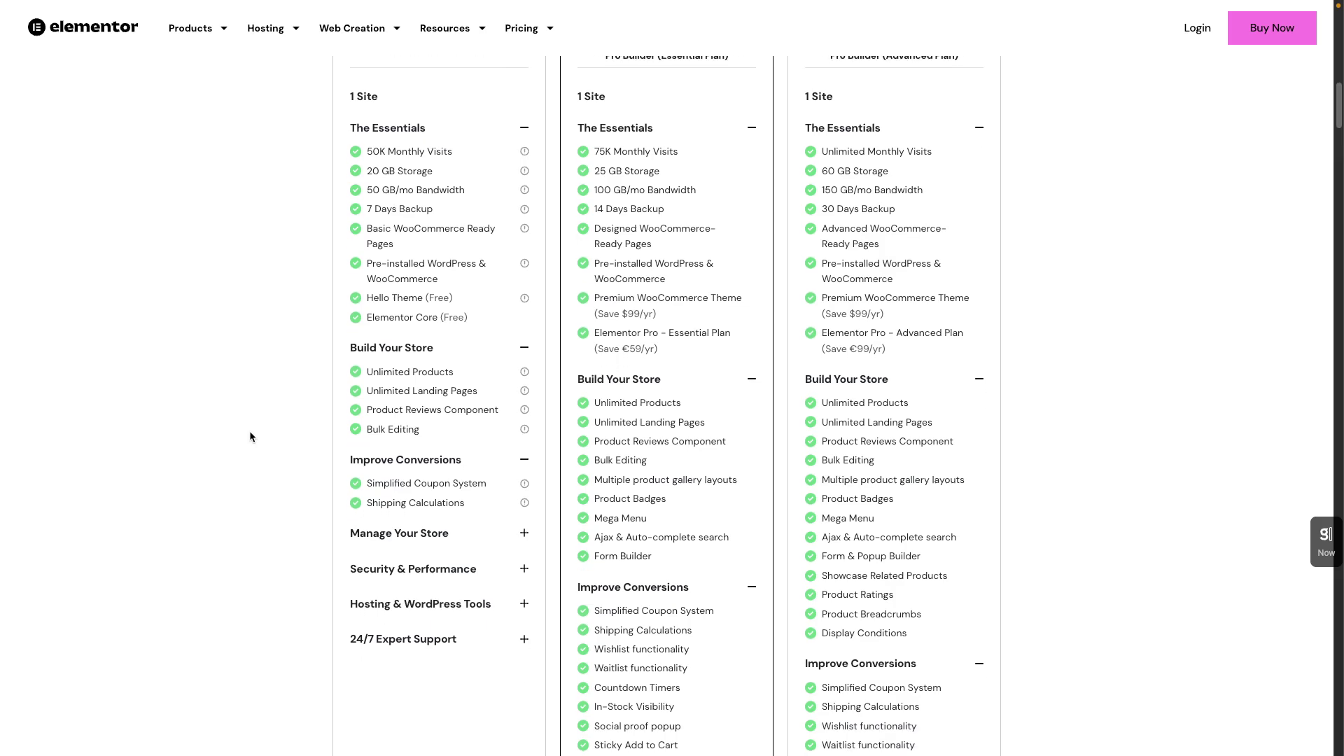
Expand Manage Your Store, Security & Performance, Hosting & WordPress Tools and 24/7 Expert Support
{"action": "left_click", "coordinate": [516, 401]}
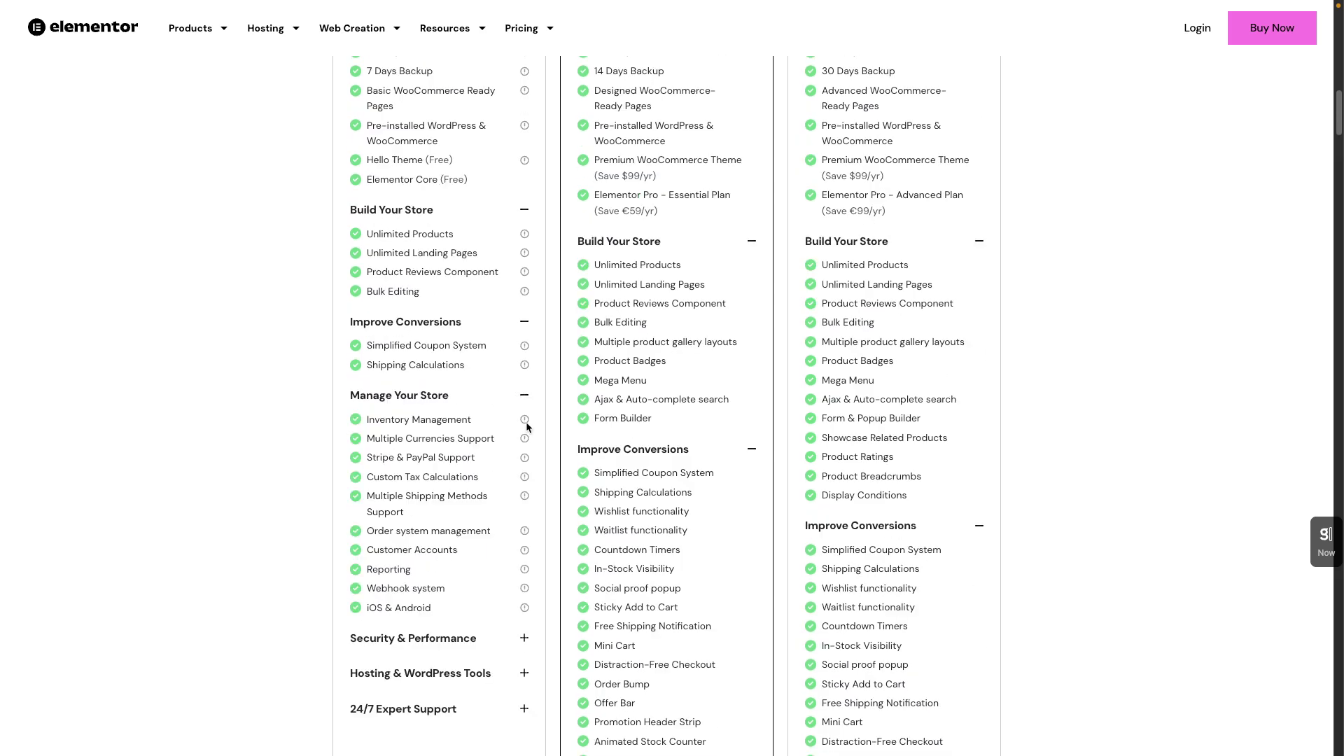
{"action": "scroll", "coordinate": [526, 490], "scroll_direction": "down", "scroll_amount": 3}
{"action": "left_click", "coordinate": [524, 444]}
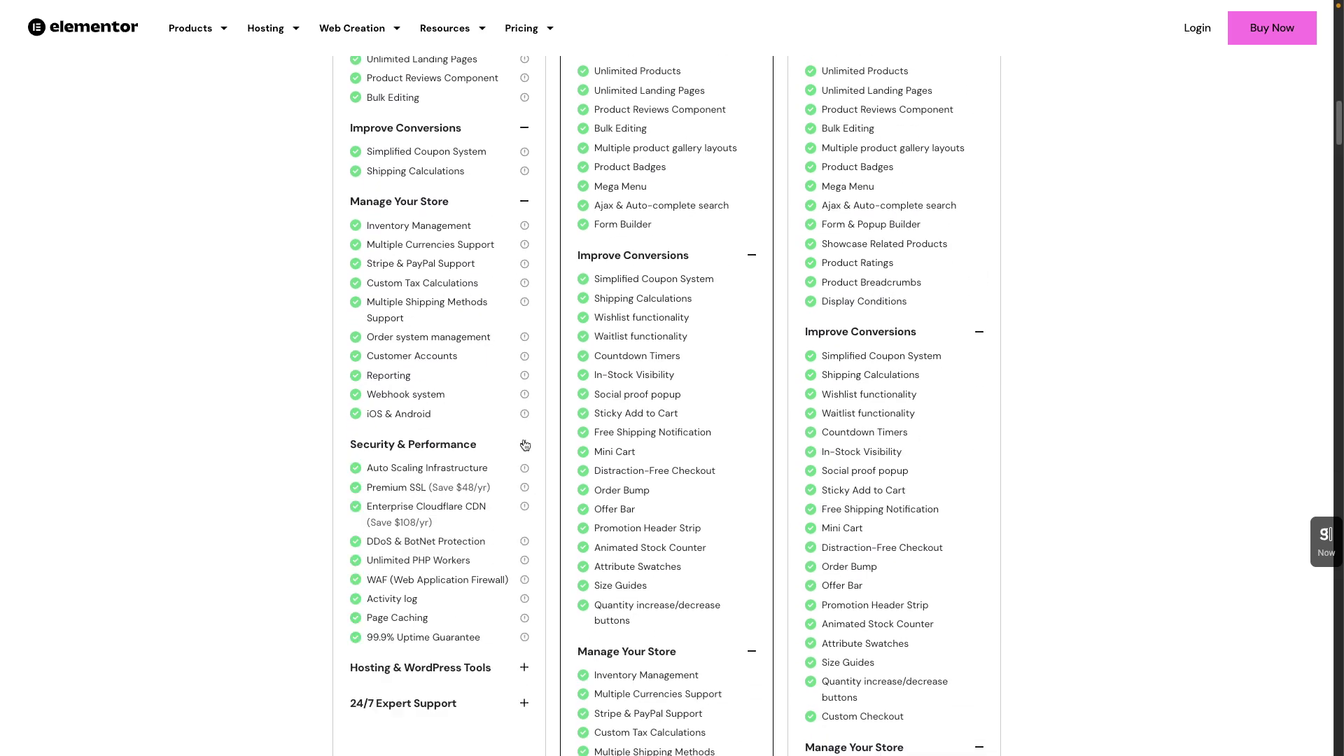
{"action": "scroll", "coordinate": [528, 486], "scroll_direction": "down", "scroll_amount": 3}
{"action": "left_click", "coordinate": [524, 498]}
{"action": "left_click", "coordinate": [523, 651]}
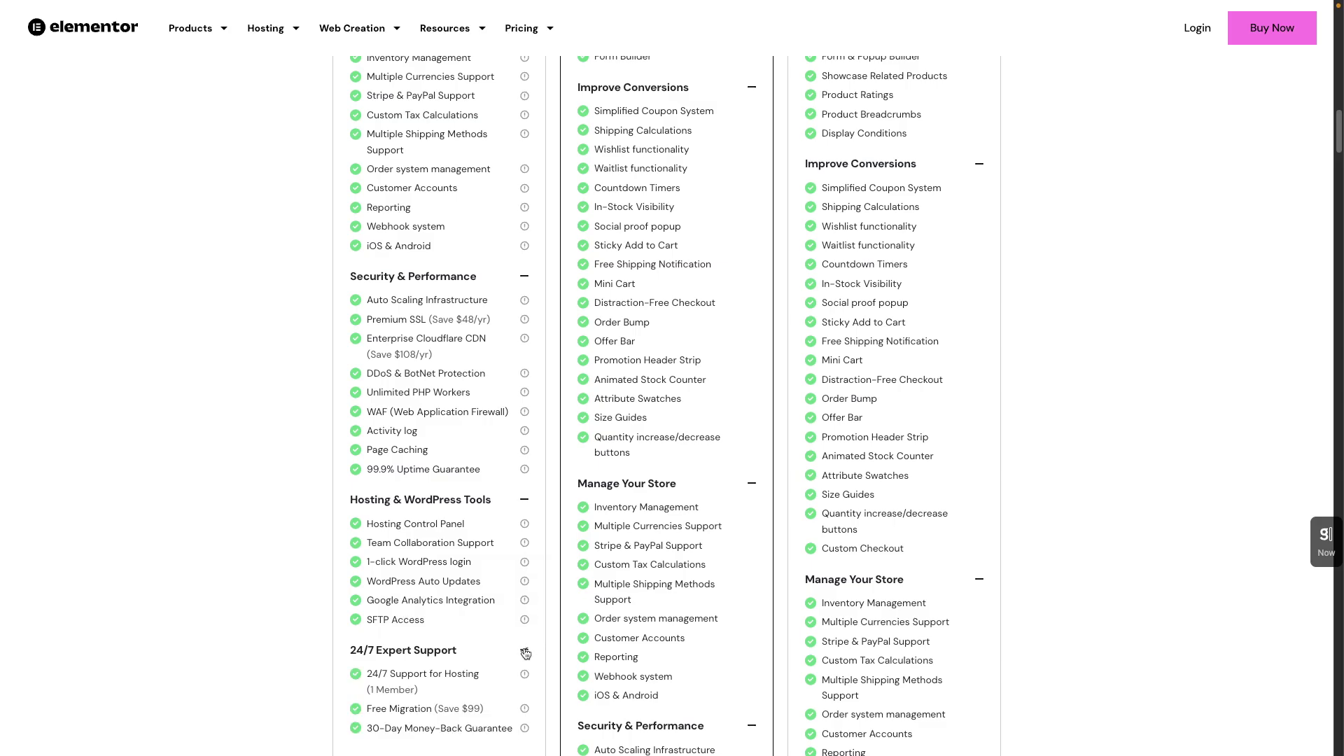
Browse the expanded feature lists down to the hosting and launch sections
{"action": "scroll", "coordinate": [273, 510], "scroll_direction": "up", "scroll_amount": 8}
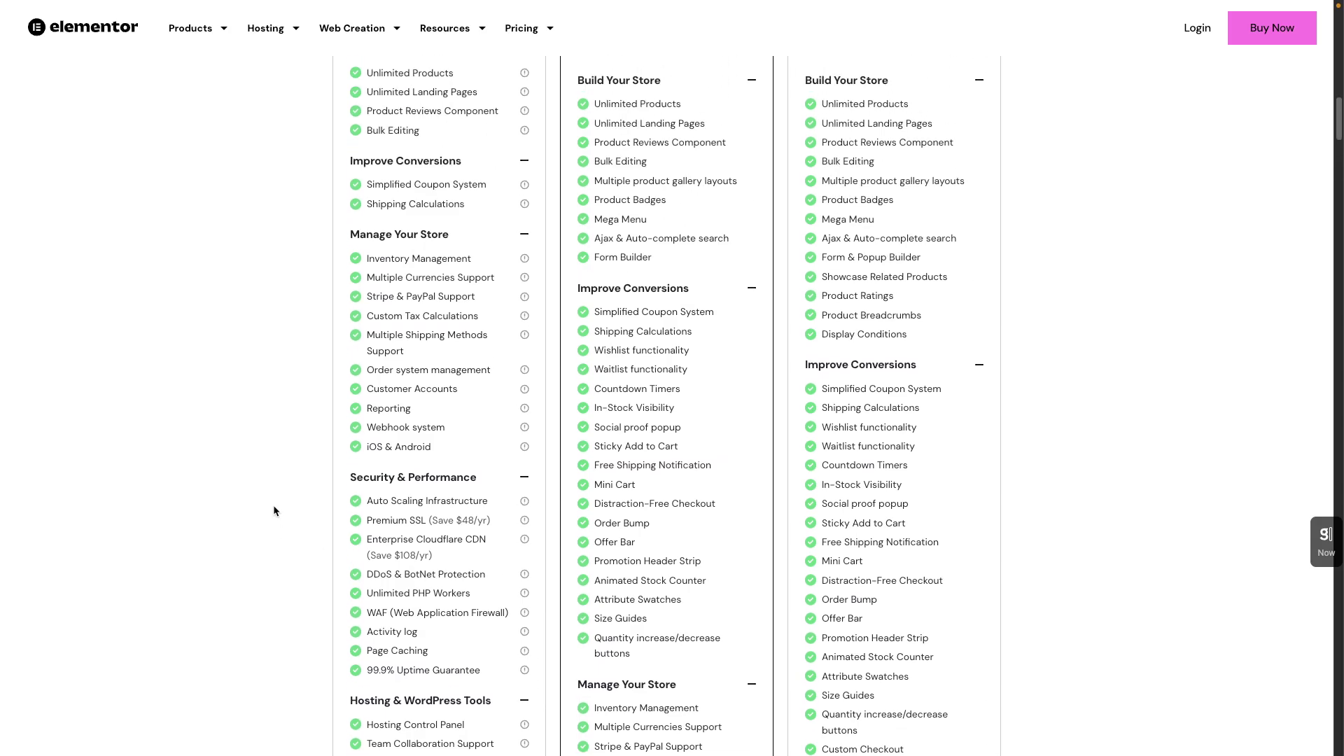
{"action": "scroll", "coordinate": [273, 511], "scroll_direction": "up", "scroll_amount": 5}
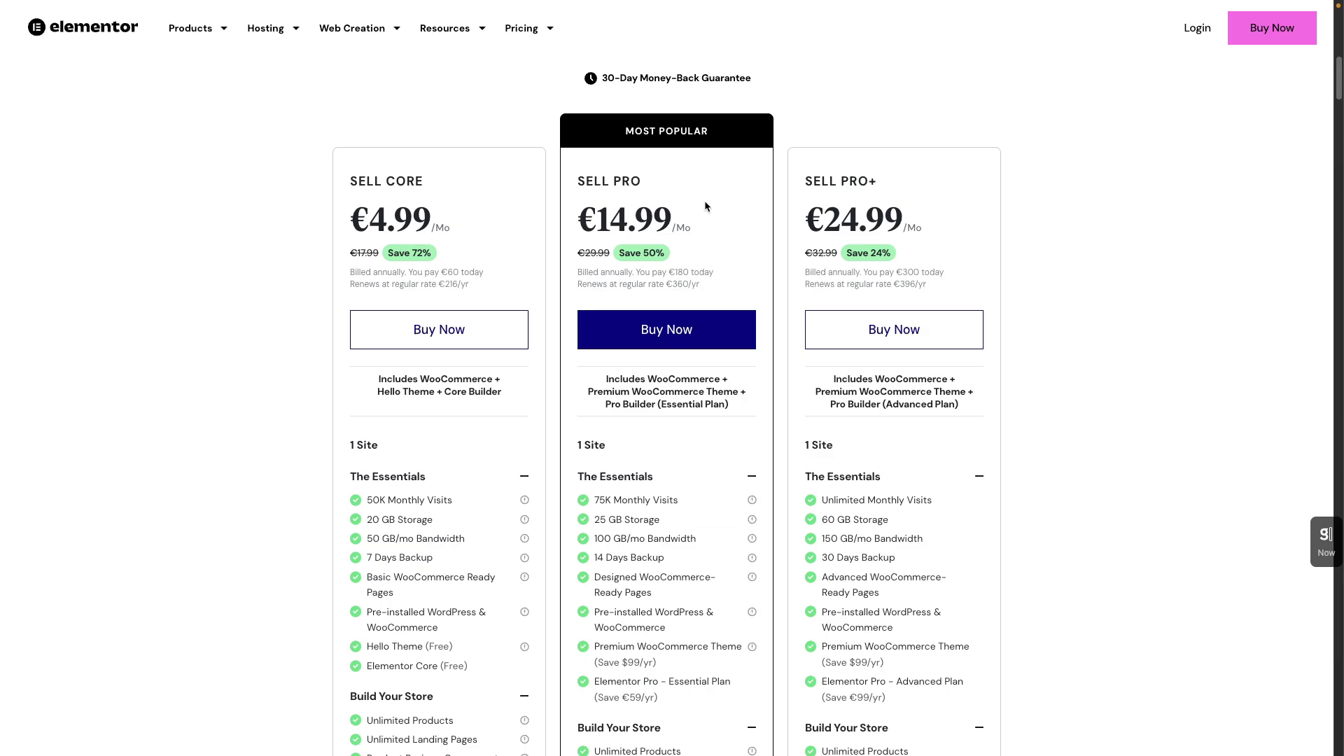
{"action": "scroll", "coordinate": [706, 208], "scroll_direction": "down", "scroll_amount": 5}
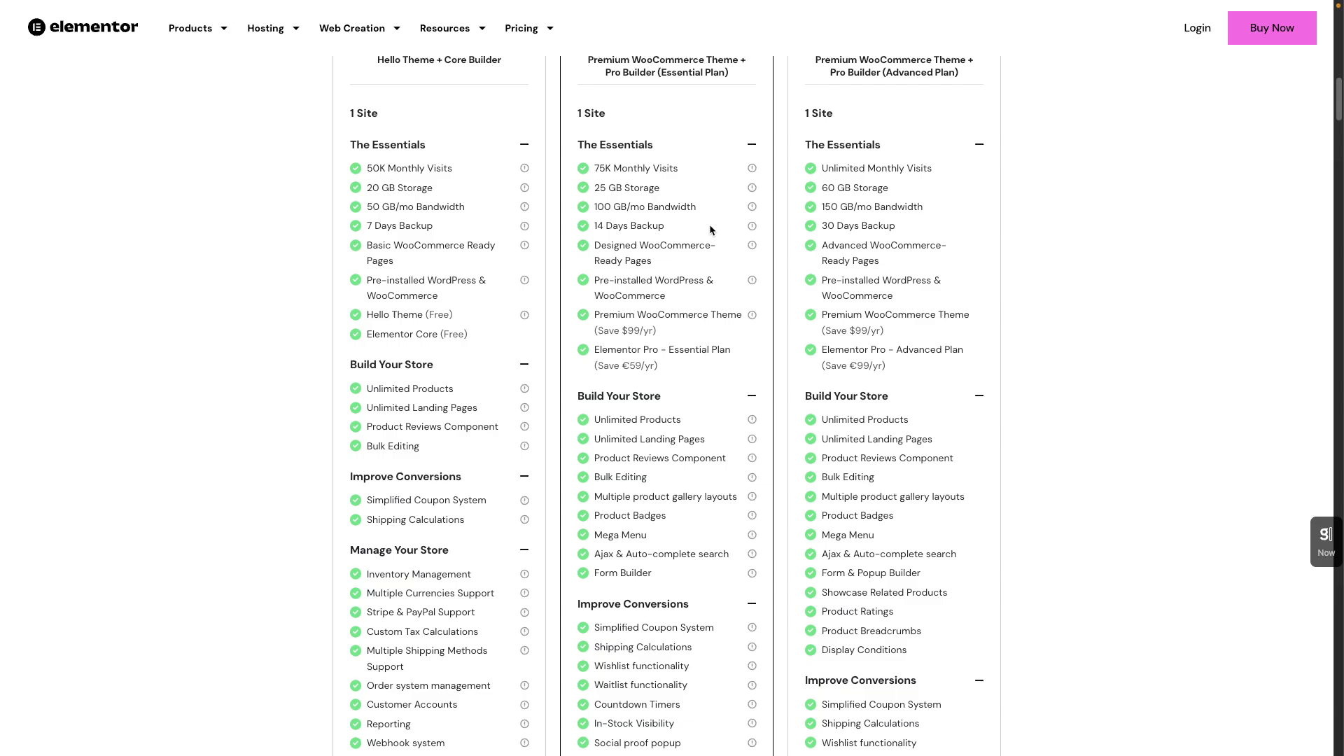
{"action": "scroll", "coordinate": [1008, 224], "scroll_direction": "up", "scroll_amount": 4}
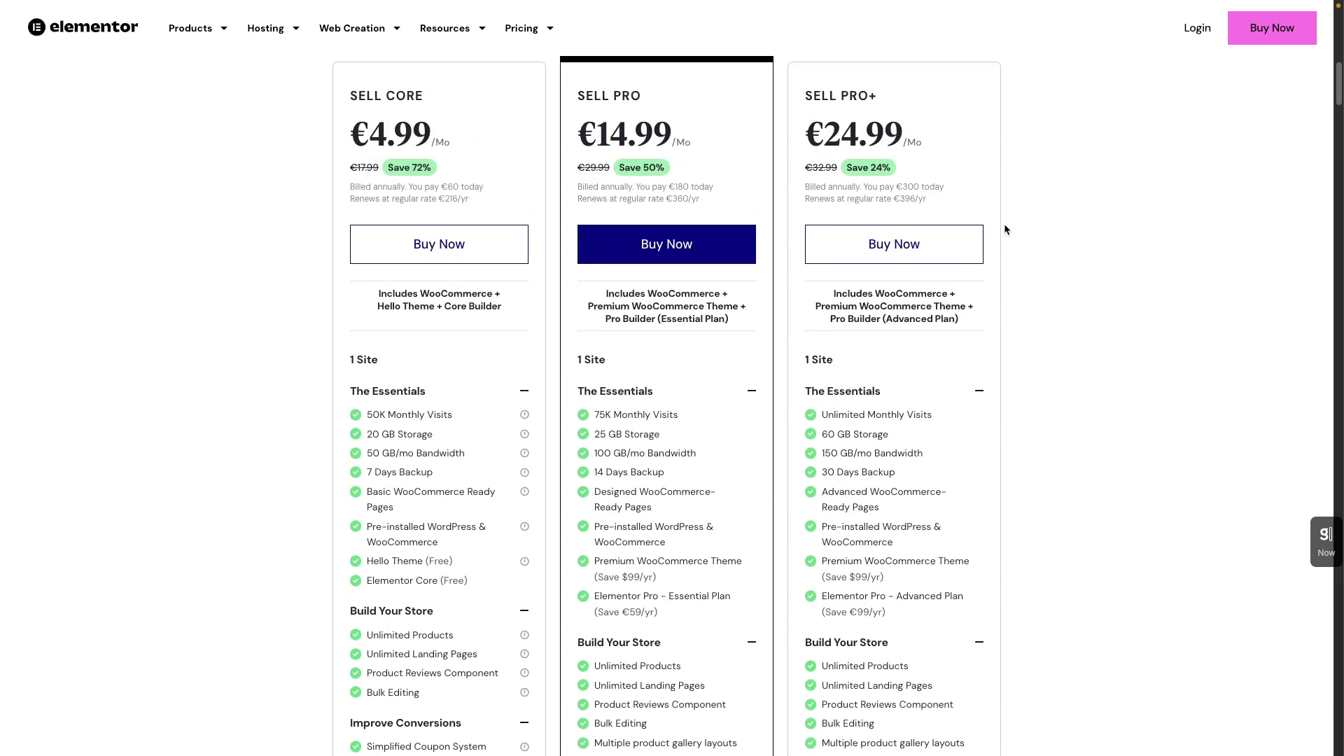
{"action": "scroll", "coordinate": [1004, 228], "scroll_direction": "up", "scroll_amount": 1}
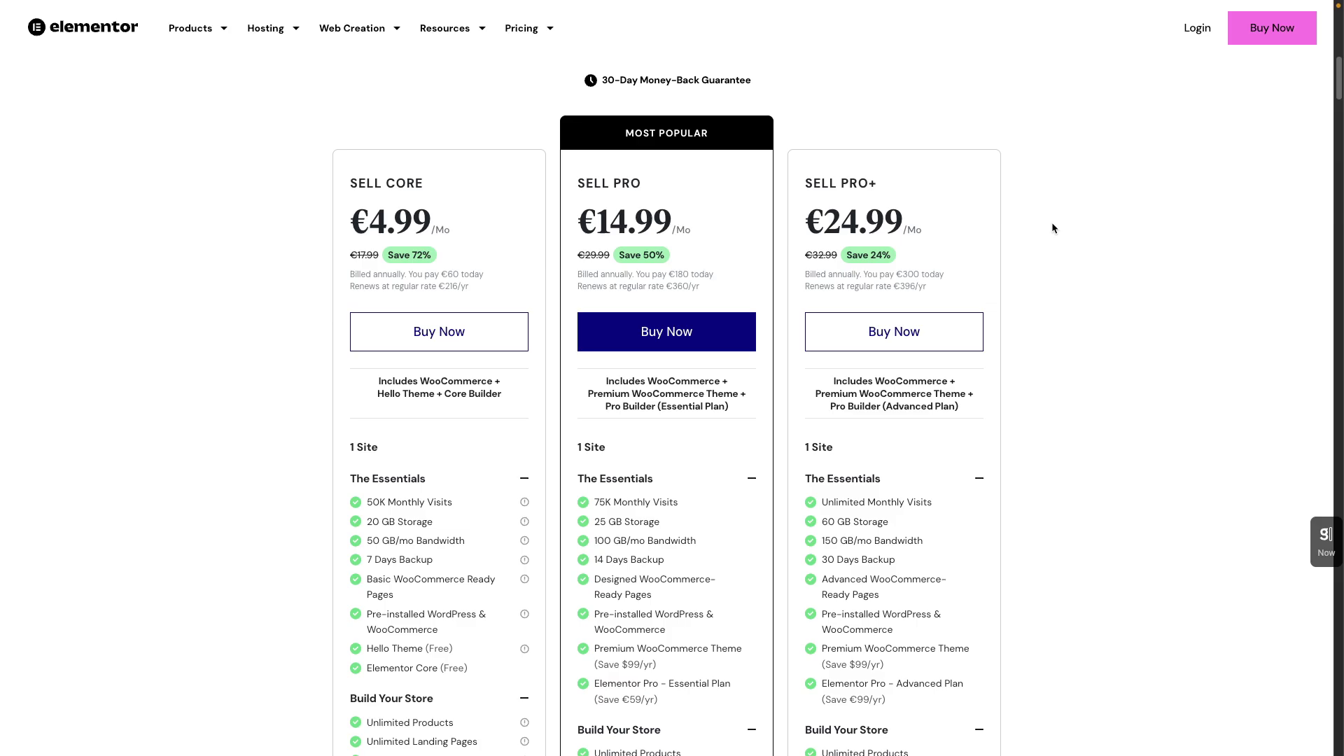
{"action": "scroll", "coordinate": [1051, 227], "scroll_direction": "up", "scroll_amount": 1}
{"action": "scroll", "coordinate": [1051, 228], "scroll_direction": "down", "scroll_amount": 5}
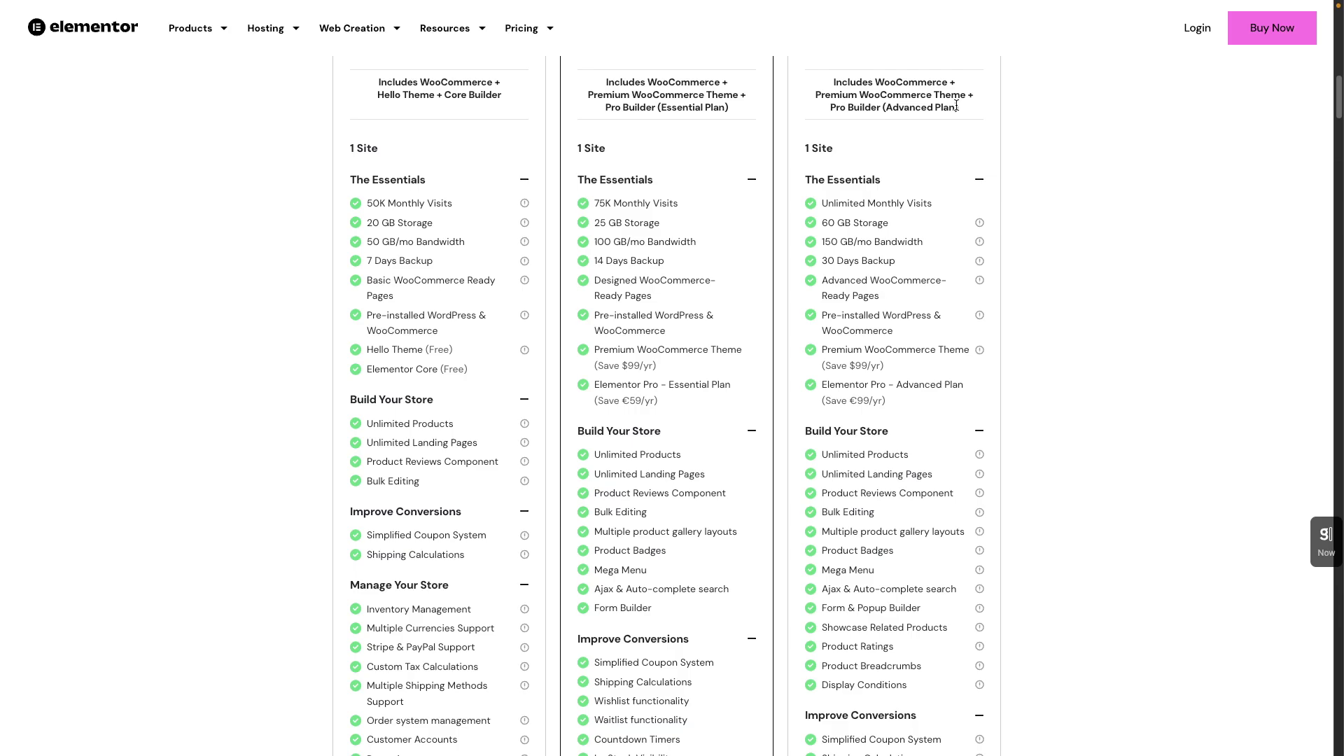
{"action": "scroll", "coordinate": [1119, 425], "scroll_direction": "down", "scroll_amount": 2}
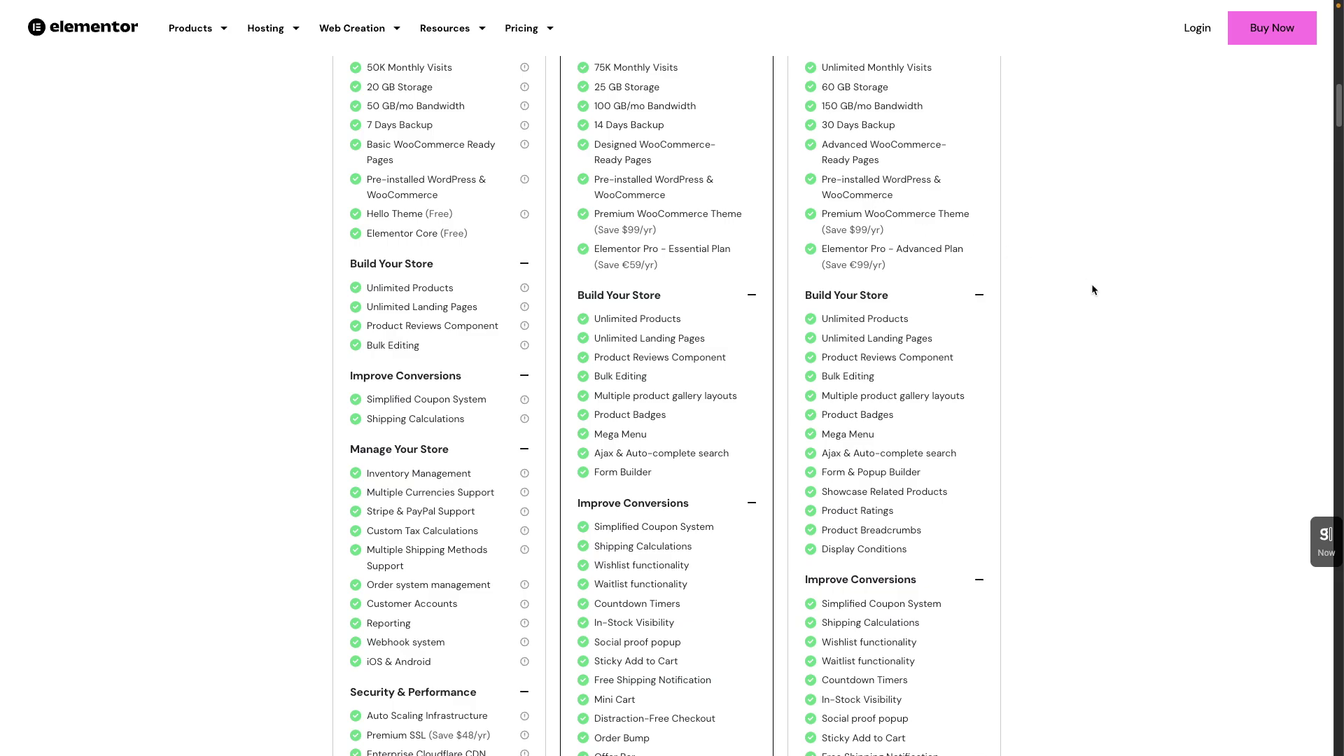
{"action": "scroll", "coordinate": [1092, 289], "scroll_direction": "up", "scroll_amount": 2}
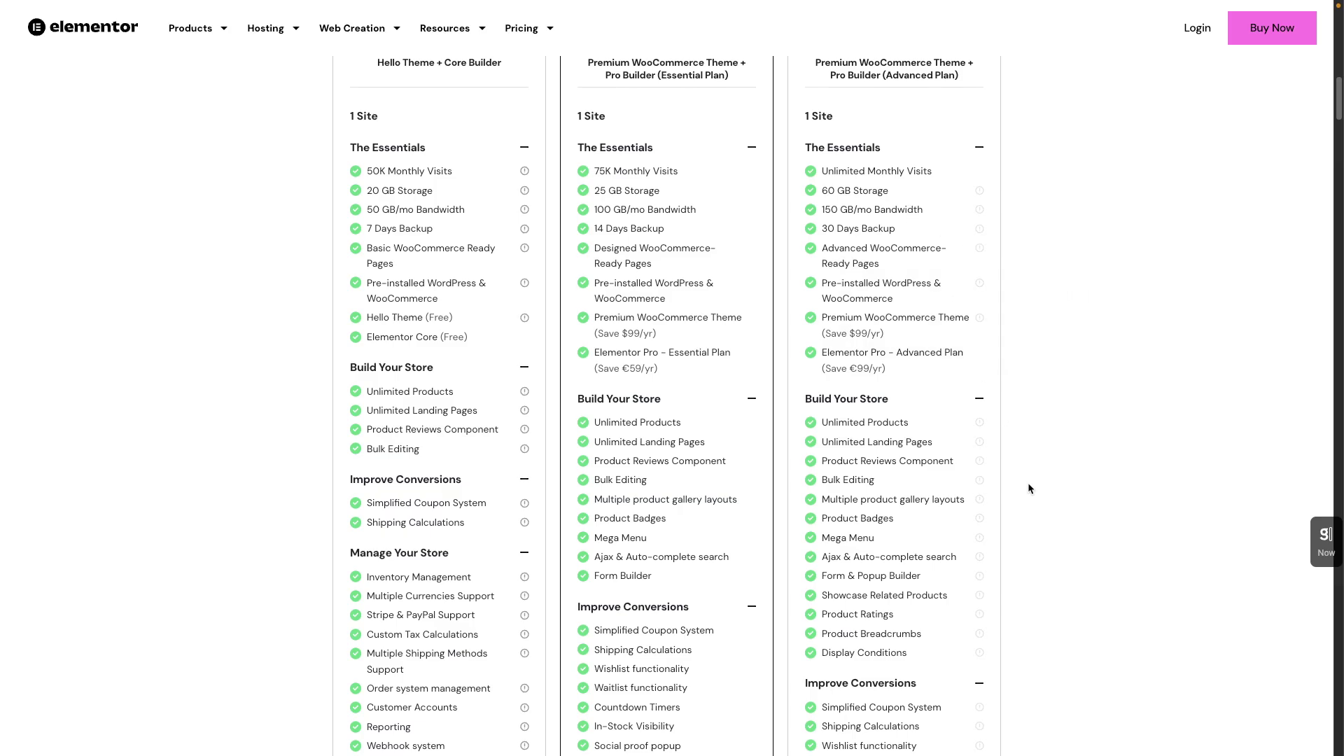
{"action": "scroll", "coordinate": [1047, 510], "scroll_direction": "down", "scroll_amount": 20}
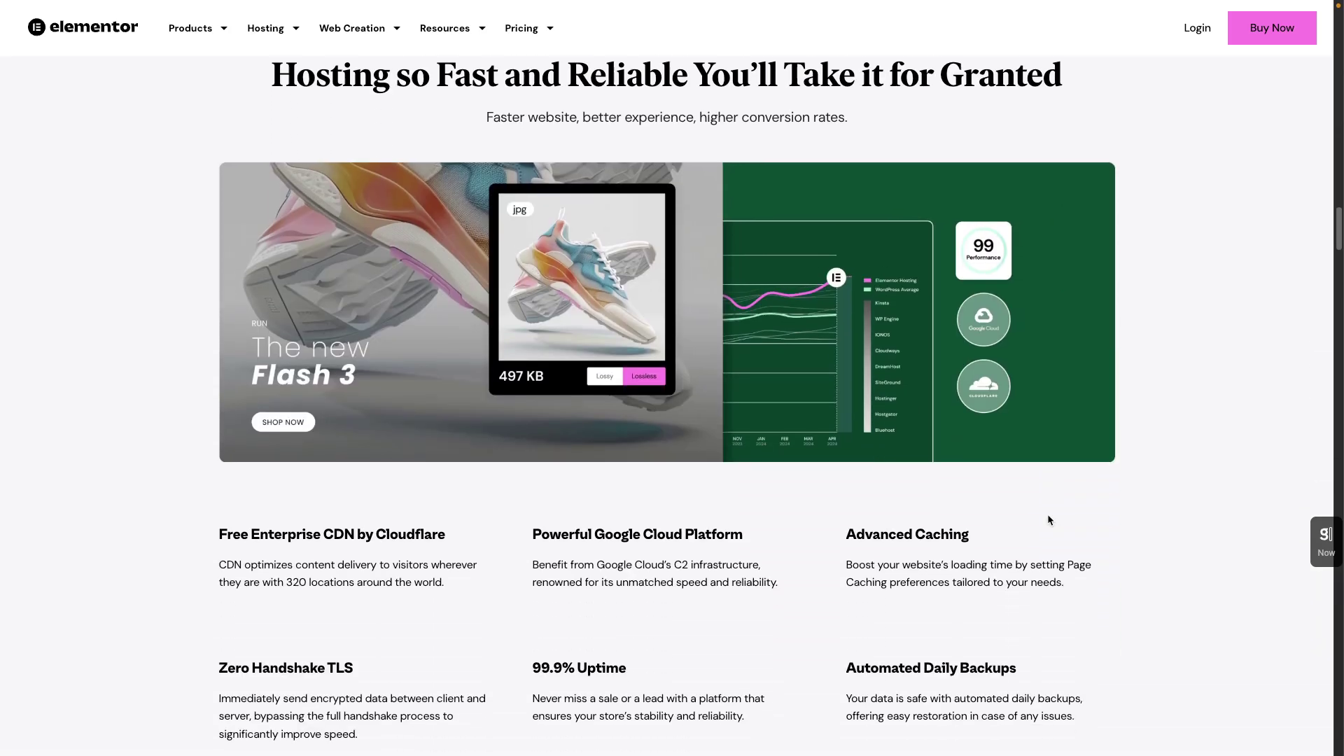
{"action": "scroll", "coordinate": [1124, 518], "scroll_direction": "down", "scroll_amount": 6}
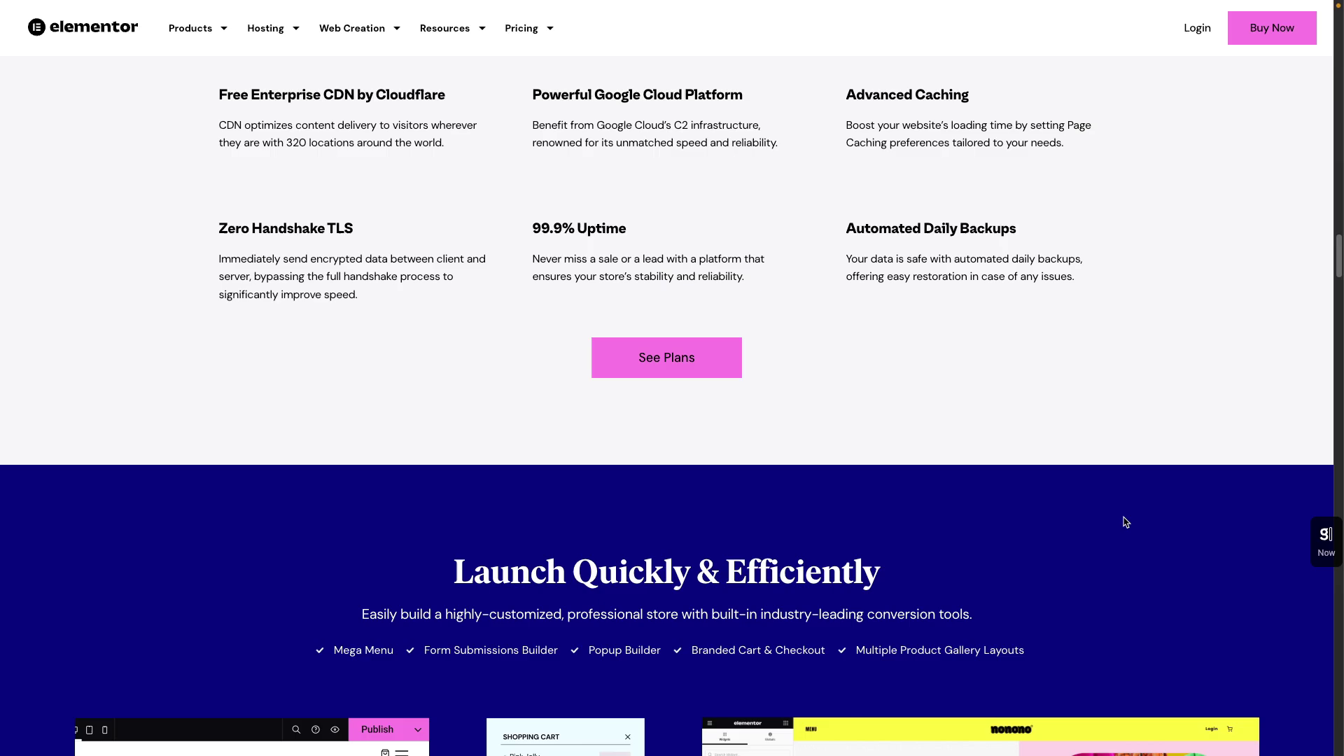
{"action": "scroll", "coordinate": [1125, 521], "scroll_direction": "down", "scroll_amount": 6}
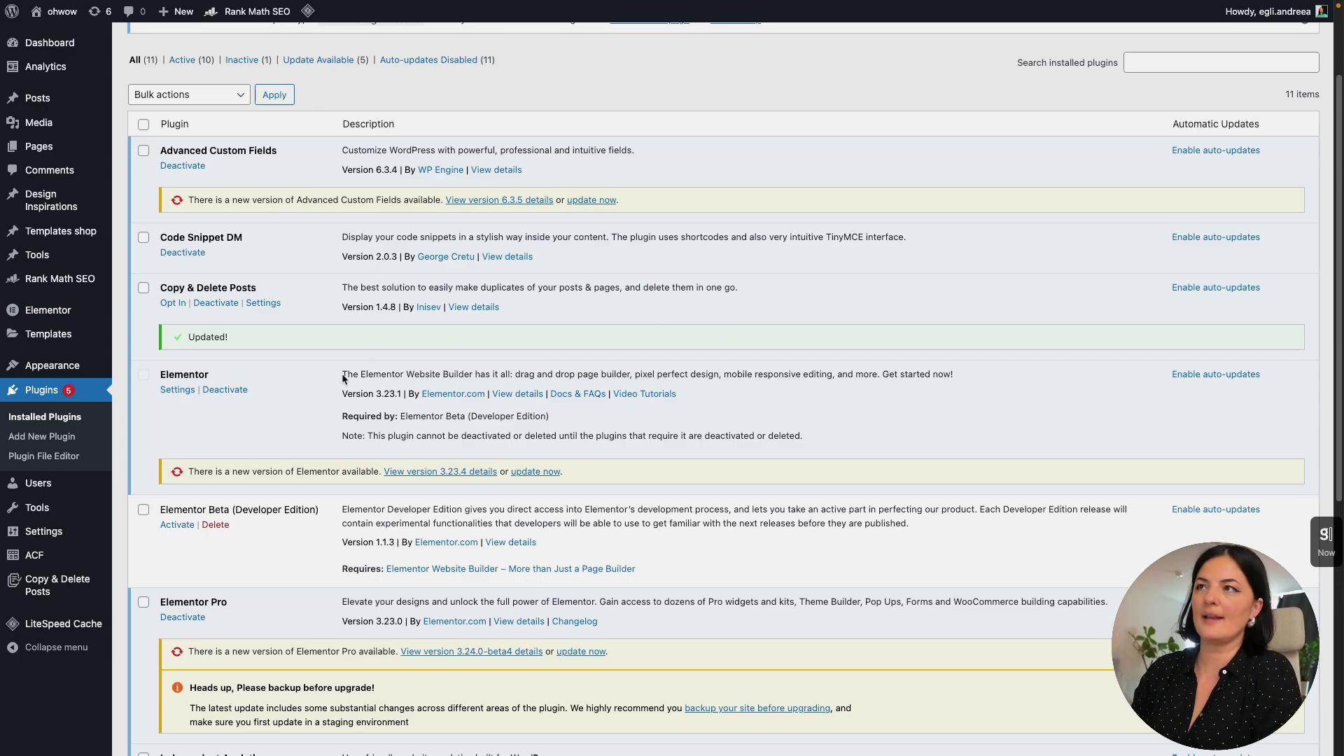
Go to the Features tab of Elementor's Settings in WordPress admin
{"action": "scroll", "coordinate": [343, 379], "scroll_direction": "up", "scroll_amount": 3}
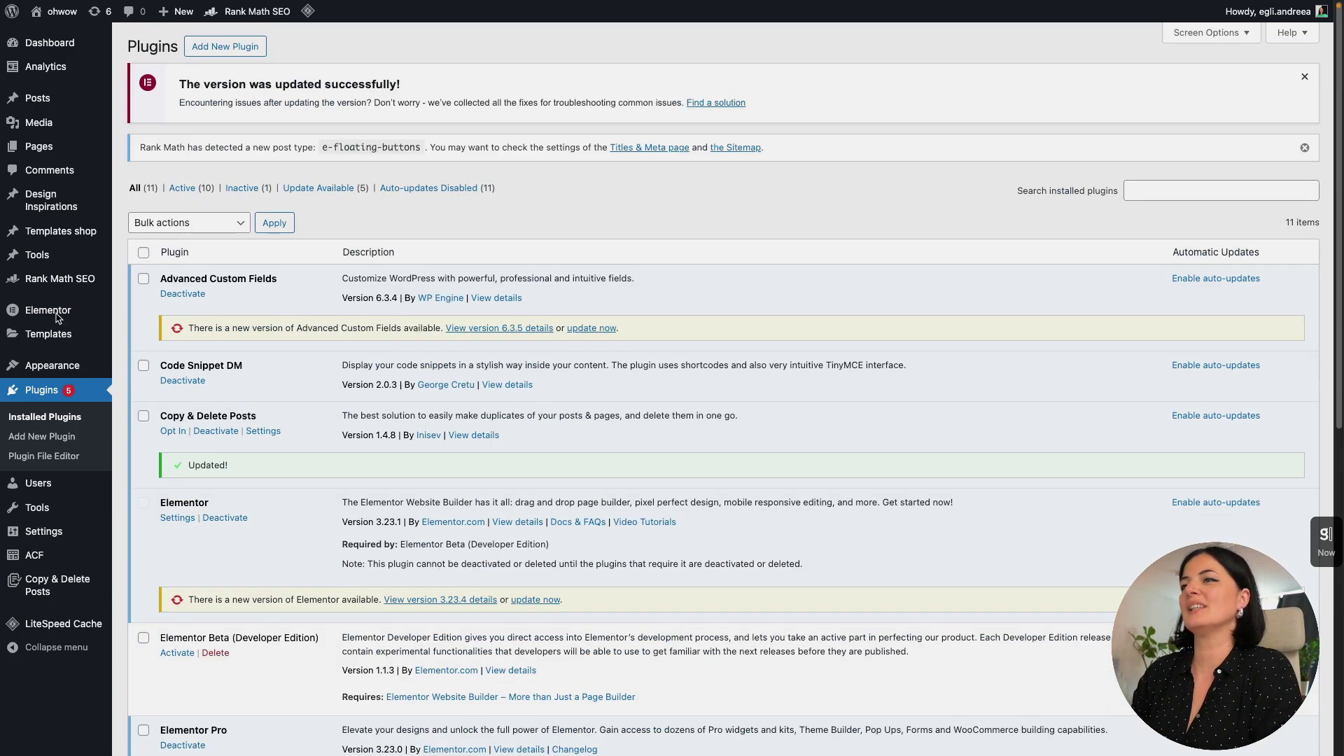
{"action": "mouse_move", "coordinate": [91, 317]}
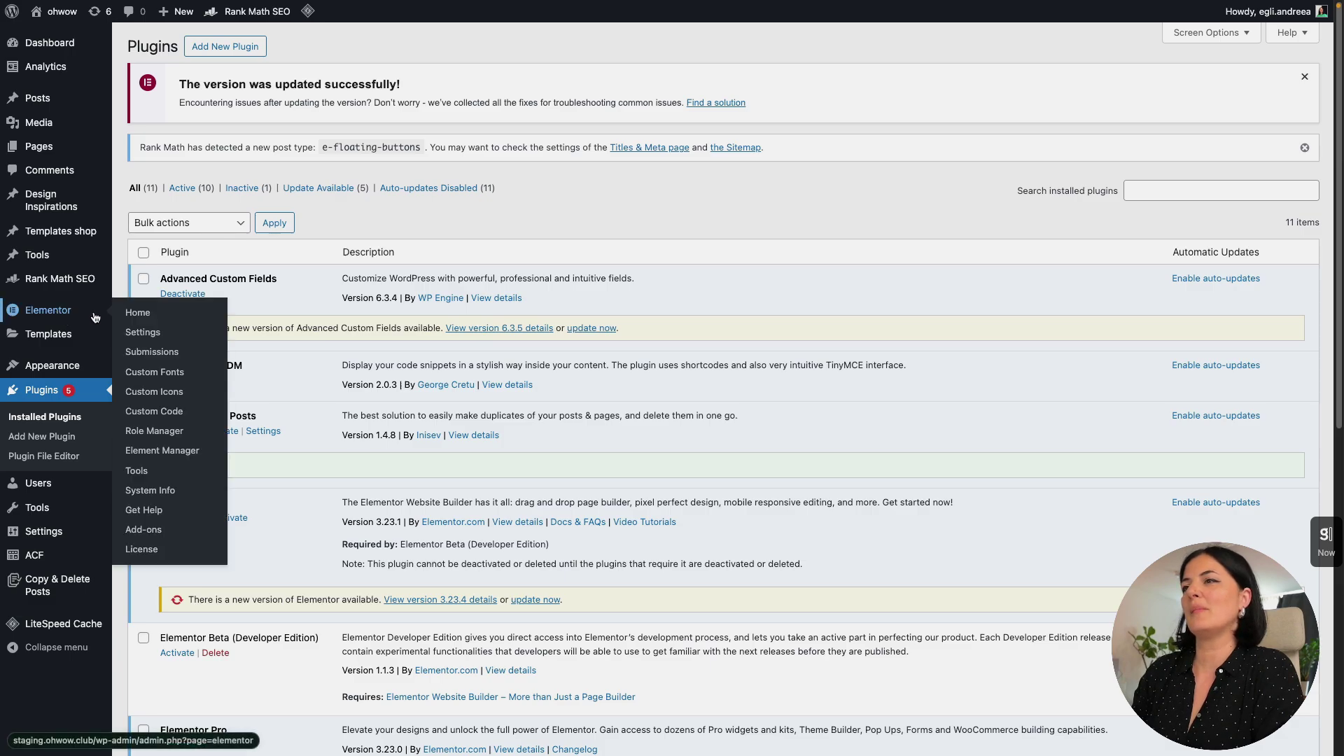
{"action": "left_click", "coordinate": [153, 335]}
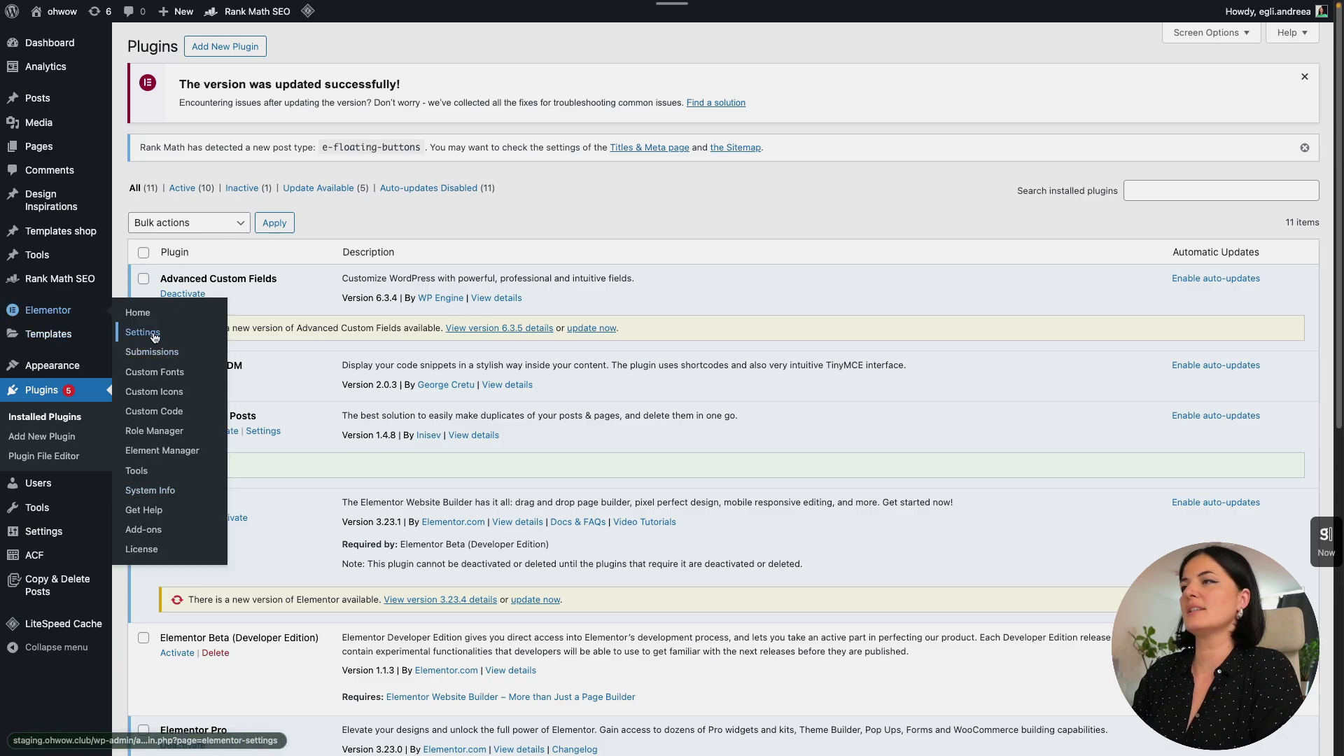
{"action": "left_click", "coordinate": [448, 178]}
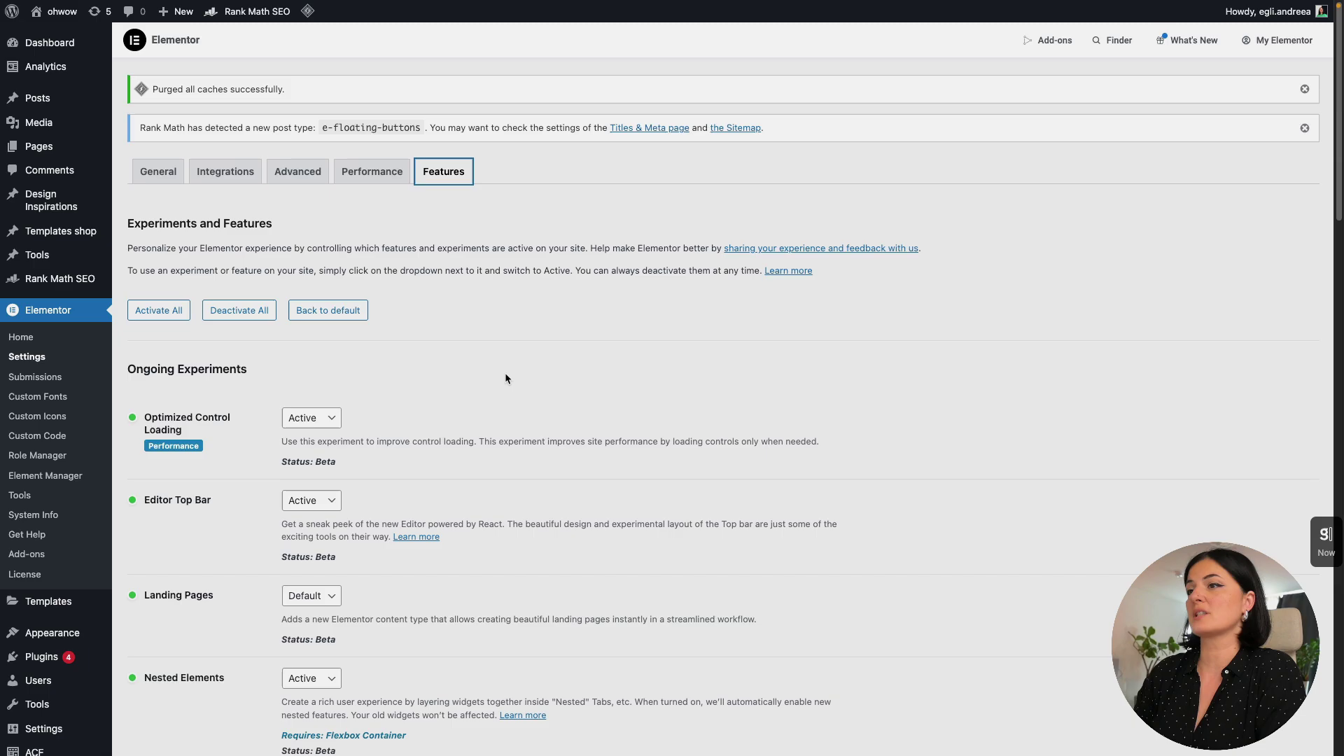
Keep the Search feature set to Active and save the changes
{"action": "scroll", "coordinate": [490, 392], "scroll_direction": "down", "scroll_amount": 10}
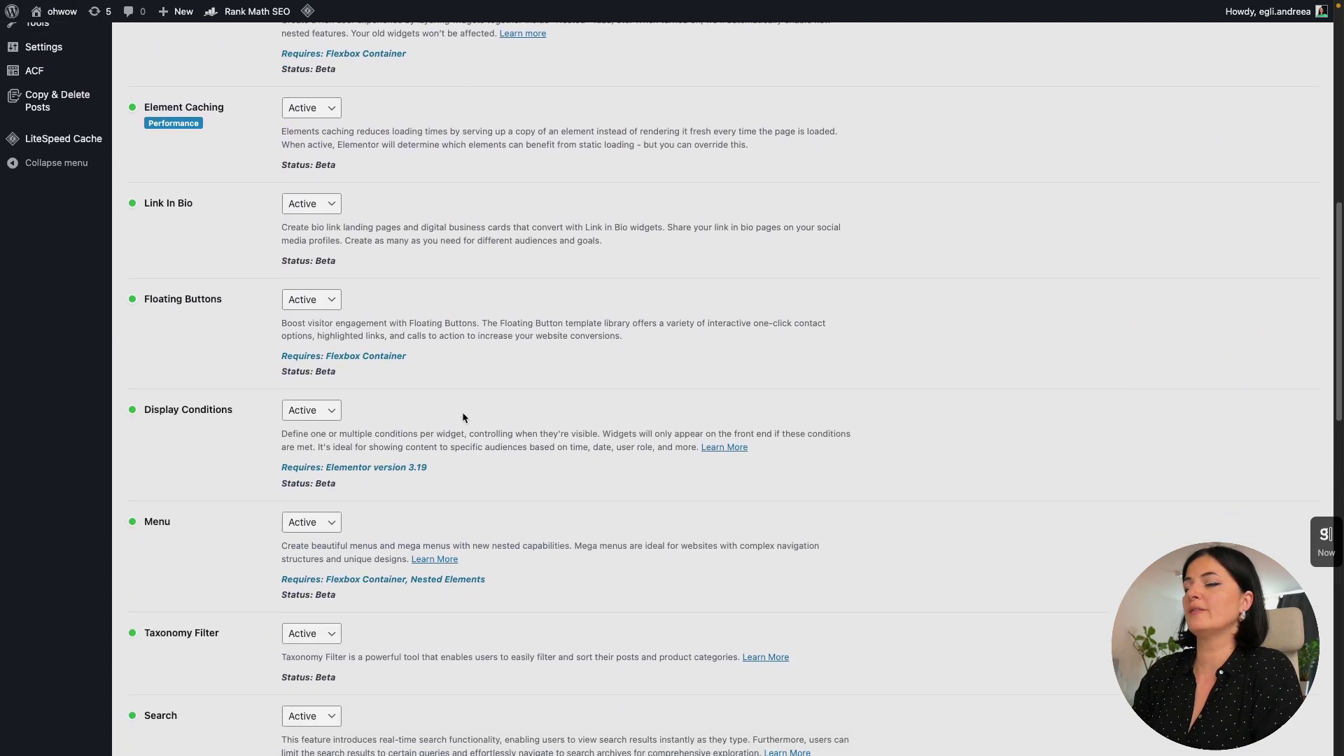
{"action": "scroll", "coordinate": [463, 414], "scroll_direction": "down", "scroll_amount": 3}
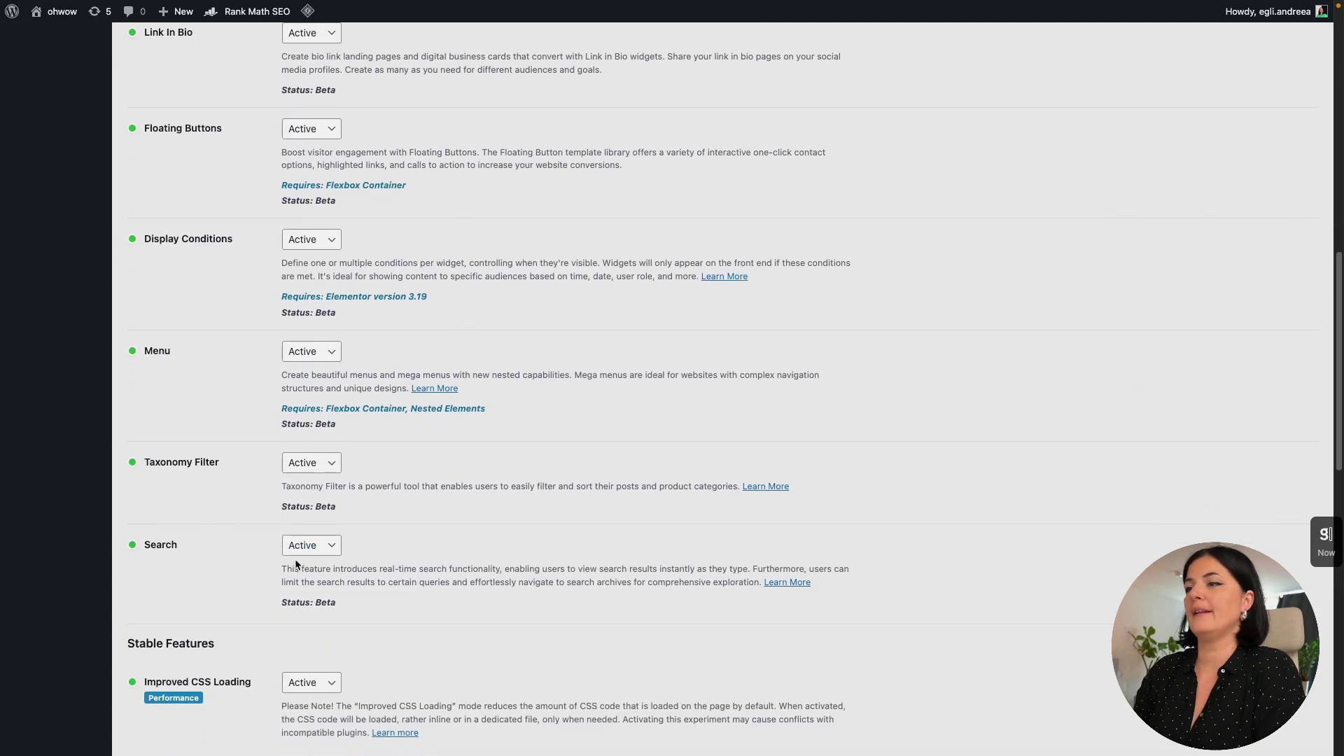
{"action": "left_click", "coordinate": [308, 551]}
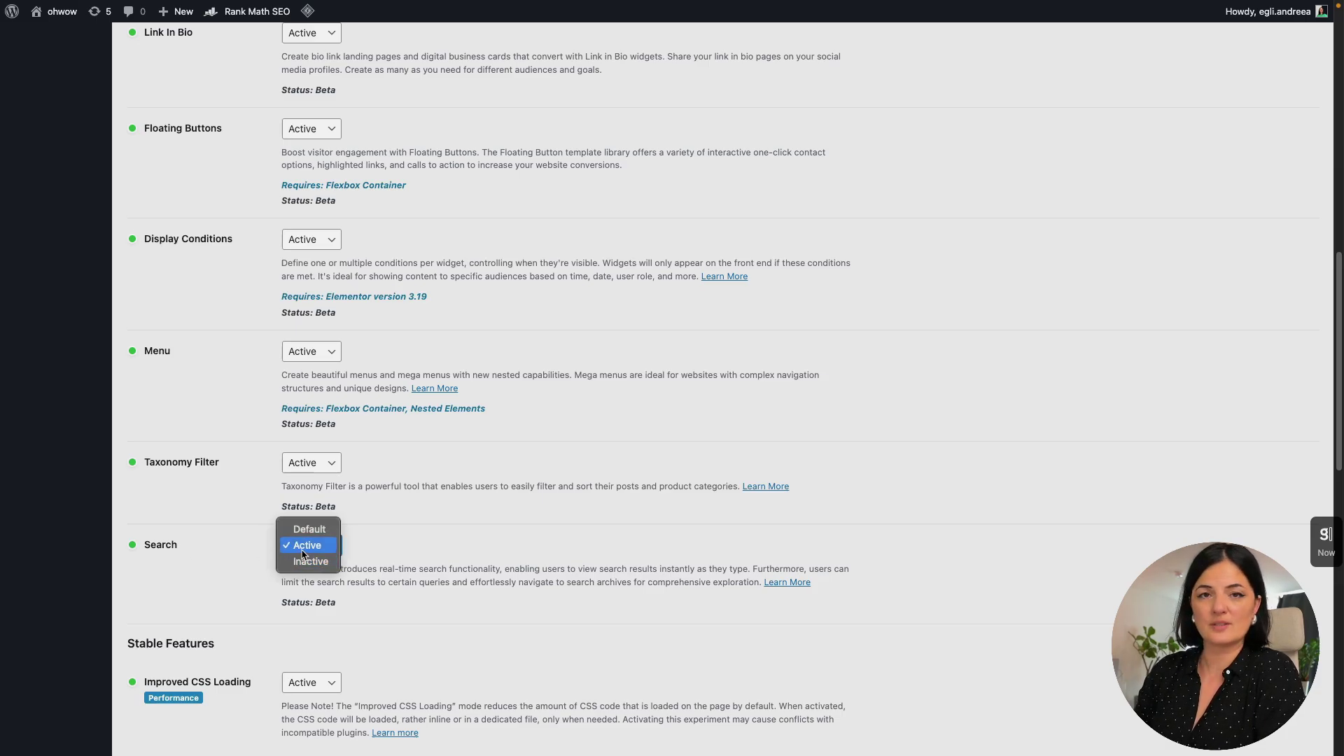
{"action": "left_click", "coordinate": [308, 545]}
{"action": "scroll", "coordinate": [240, 623], "scroll_direction": "down", "scroll_amount": 10}
{"action": "scroll", "coordinate": [241, 619], "scroll_direction": "down", "scroll_amount": 6}
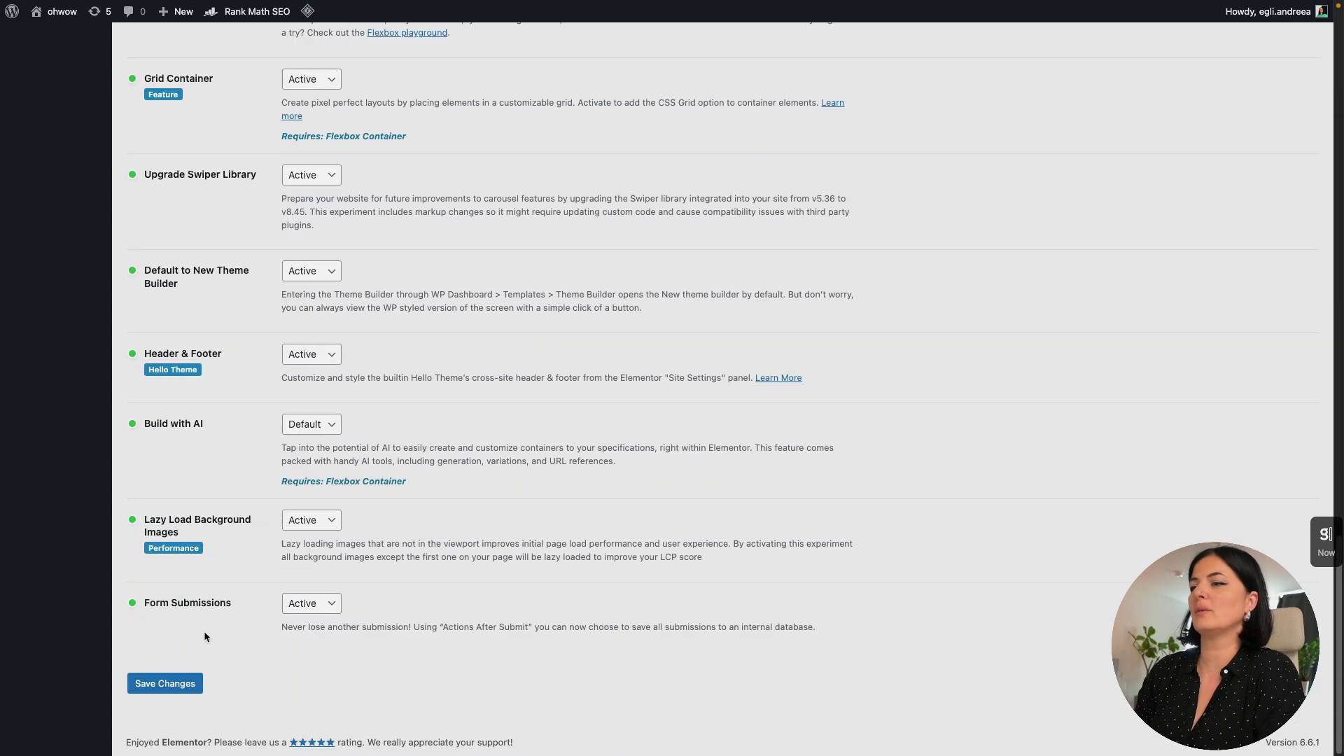
{"action": "left_click", "coordinate": [161, 683]}
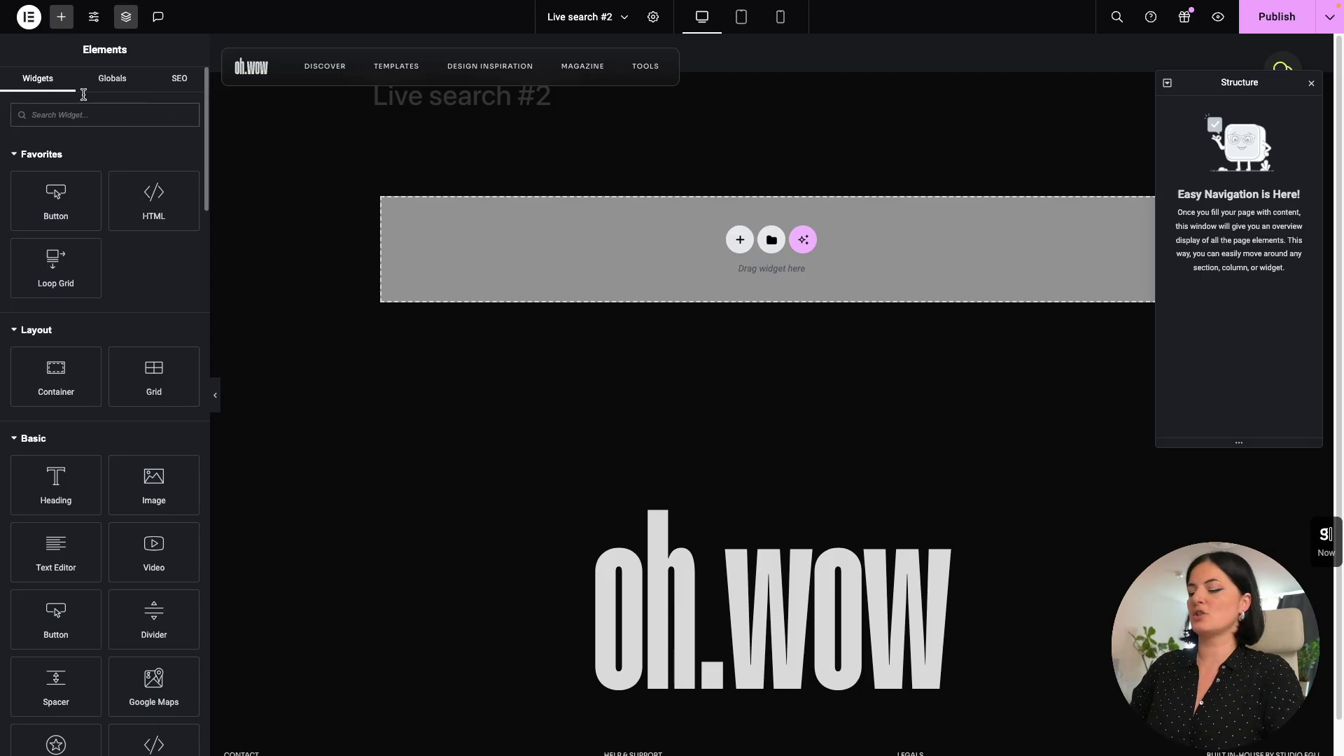
Add a Search widget and make its container Full Width, narrowed to 35%
{"action": "type", "text": "search"}
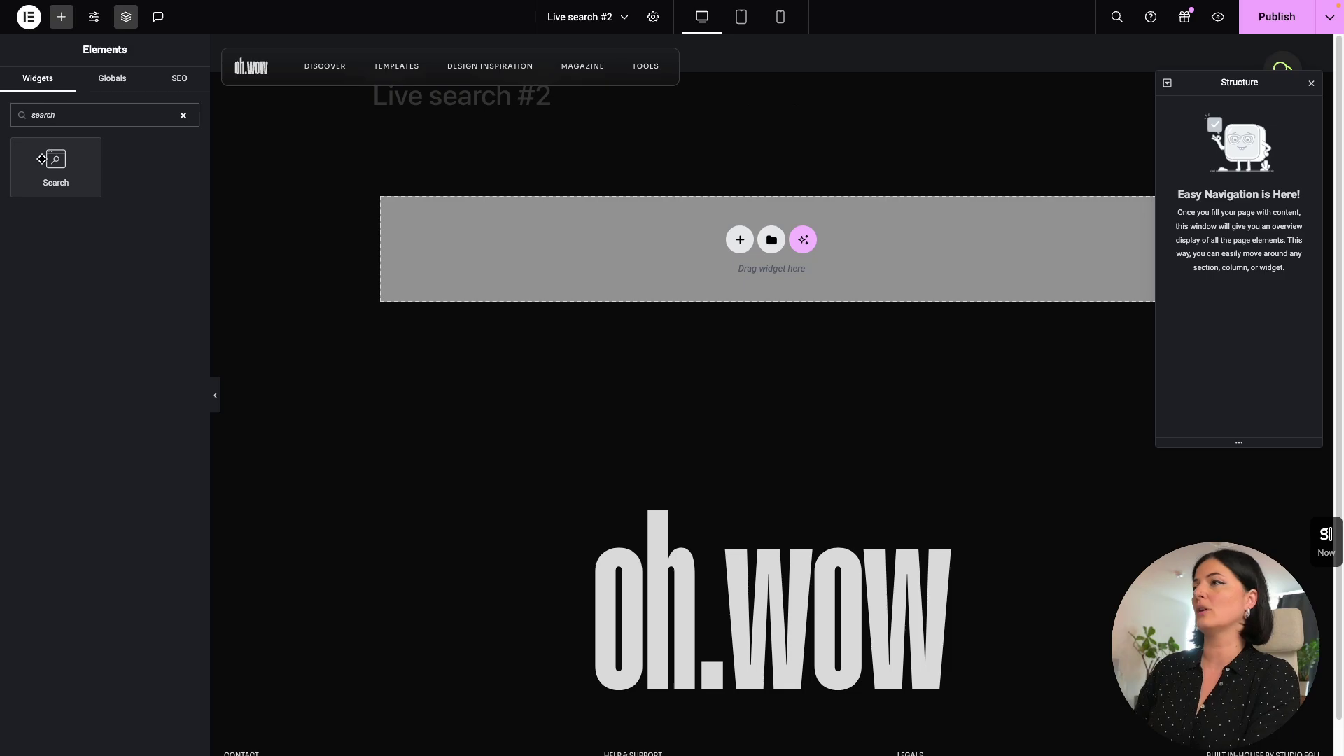
{"action": "left_click", "coordinate": [42, 159]}
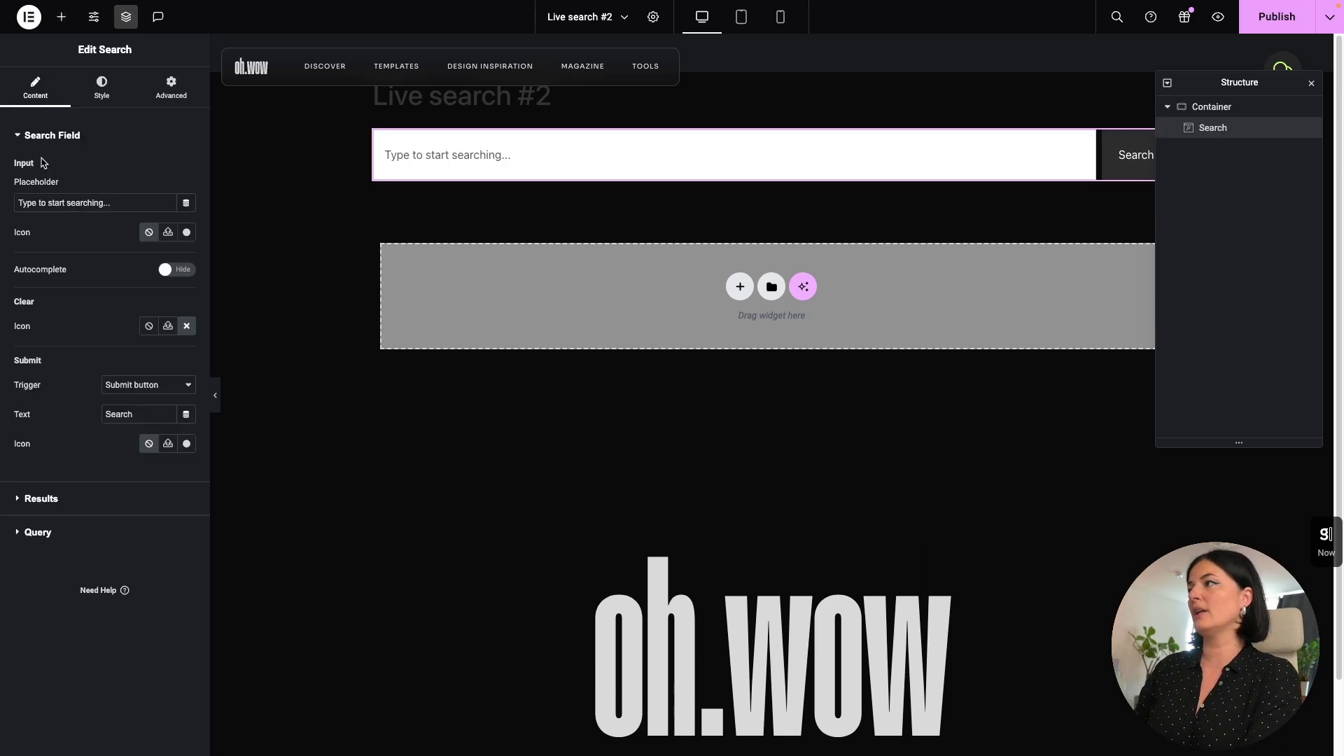
{"action": "left_click", "coordinate": [1216, 107]}
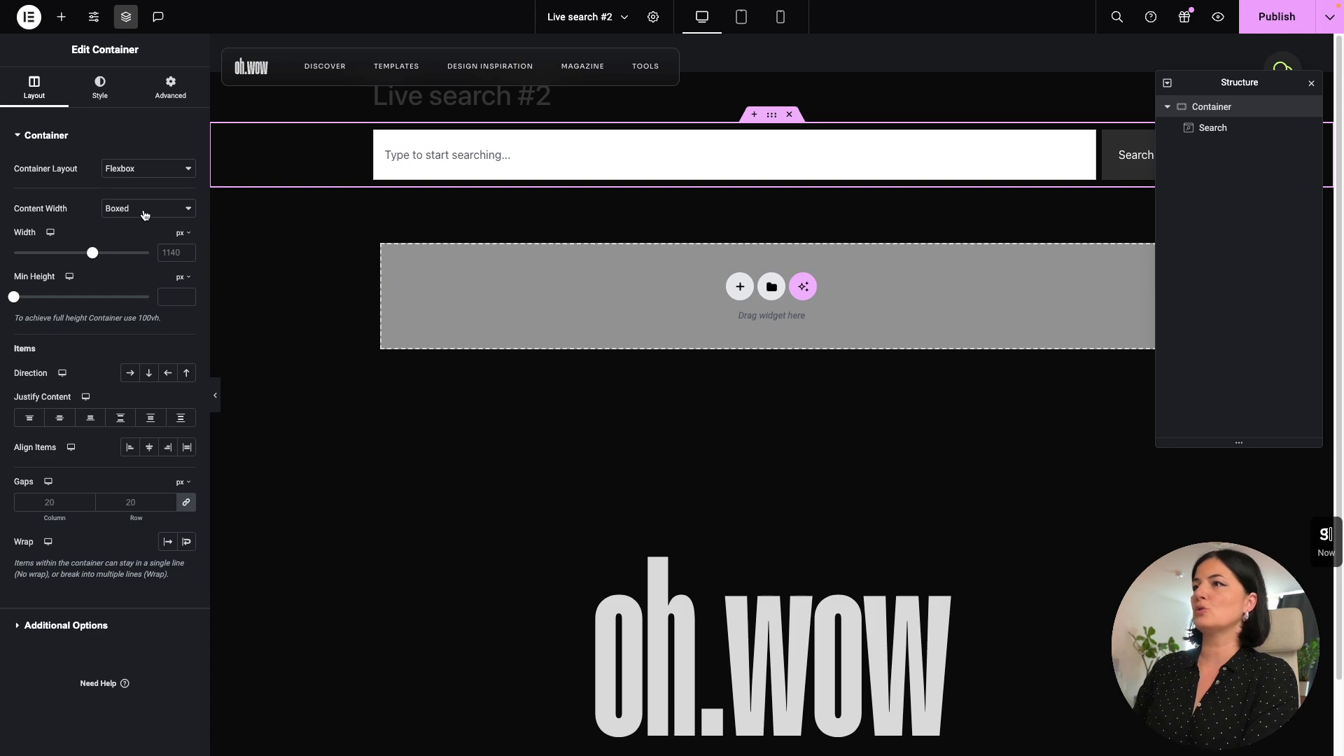
{"action": "left_click", "coordinate": [145, 210]}
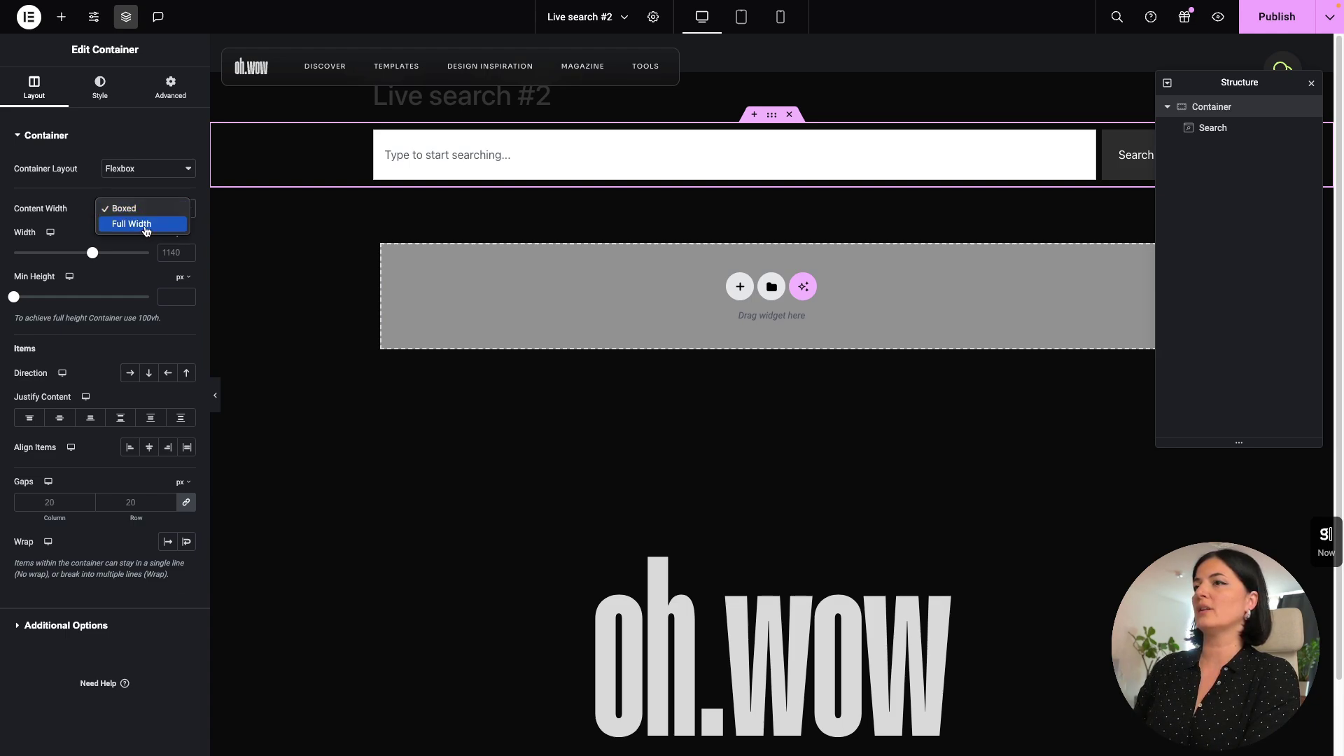
{"action": "left_click", "coordinate": [145, 225]}
{"action": "left_click_drag", "start_coordinate": [147, 252], "coordinate": [62, 256]}
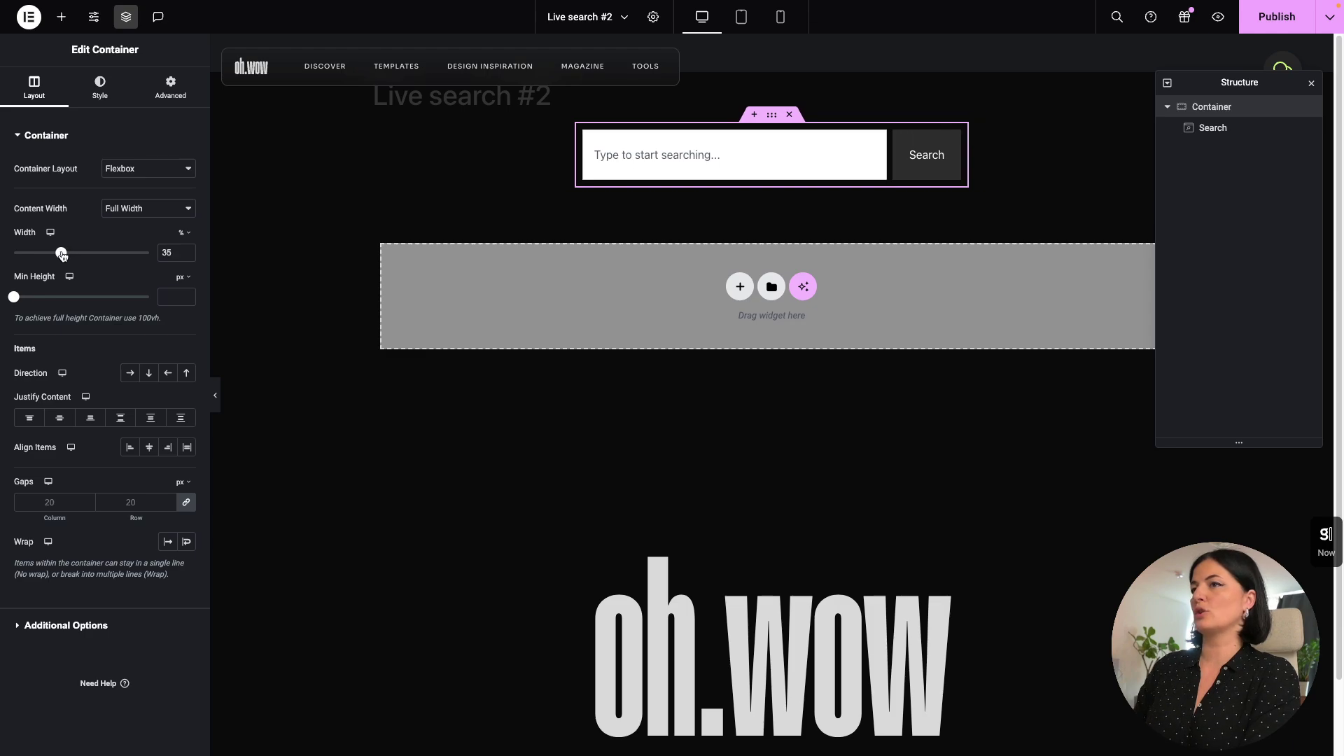
Select the Search widget in the Structure panel to edit its settings
{"action": "left_click", "coordinate": [1217, 136]}
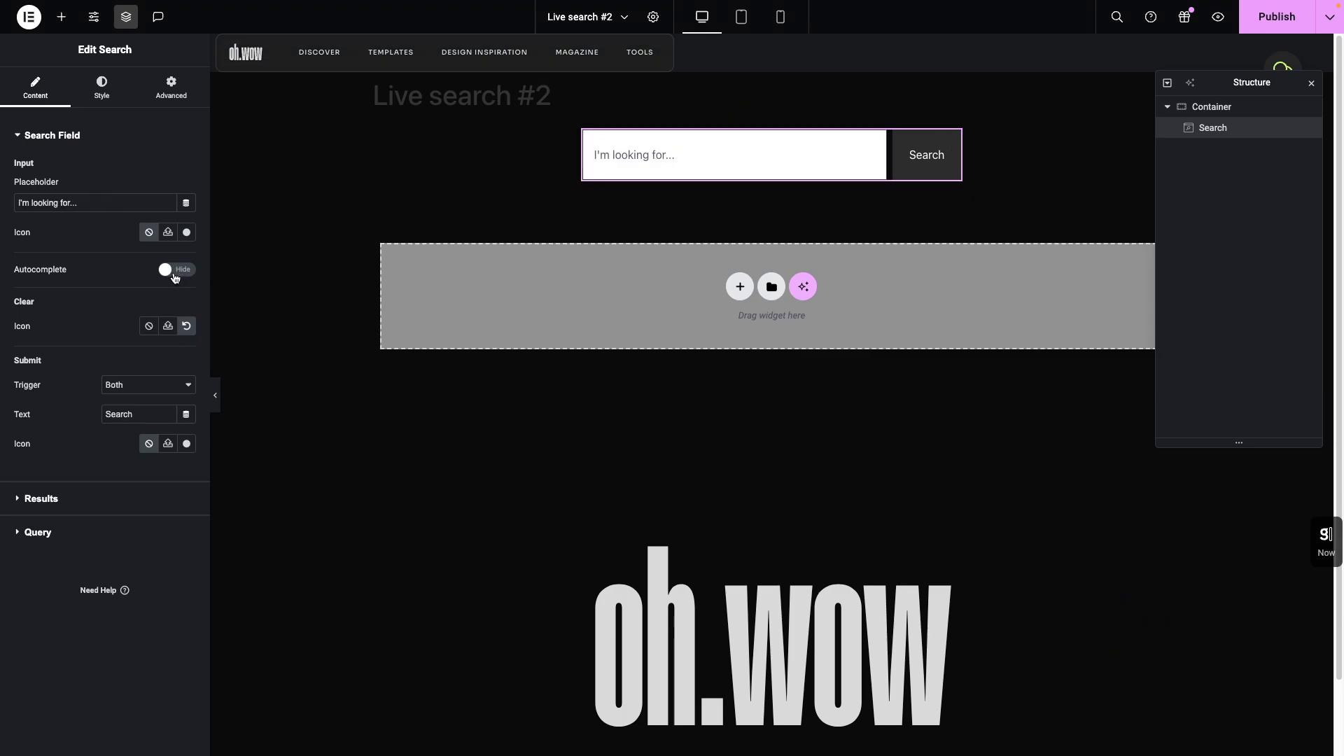
{"action": "left_click", "coordinate": [174, 277]}
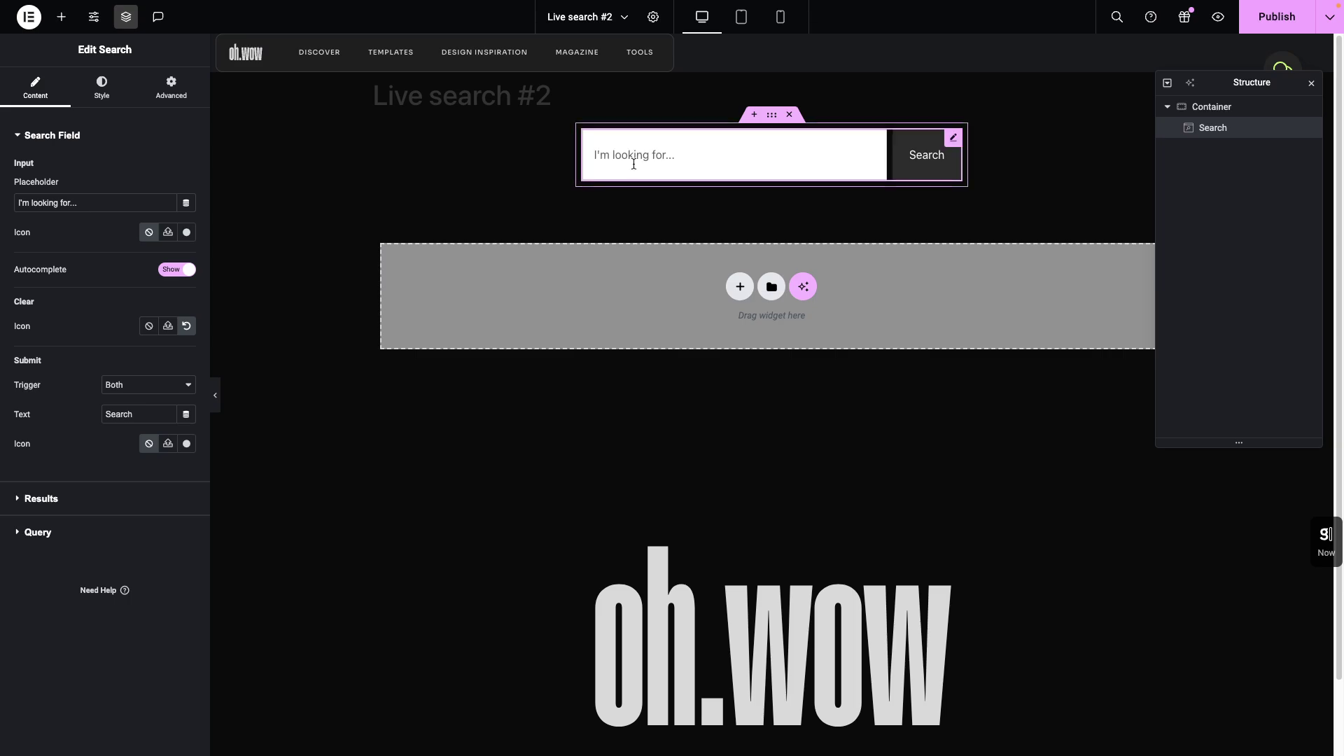
{"action": "left_click", "coordinate": [634, 163]}
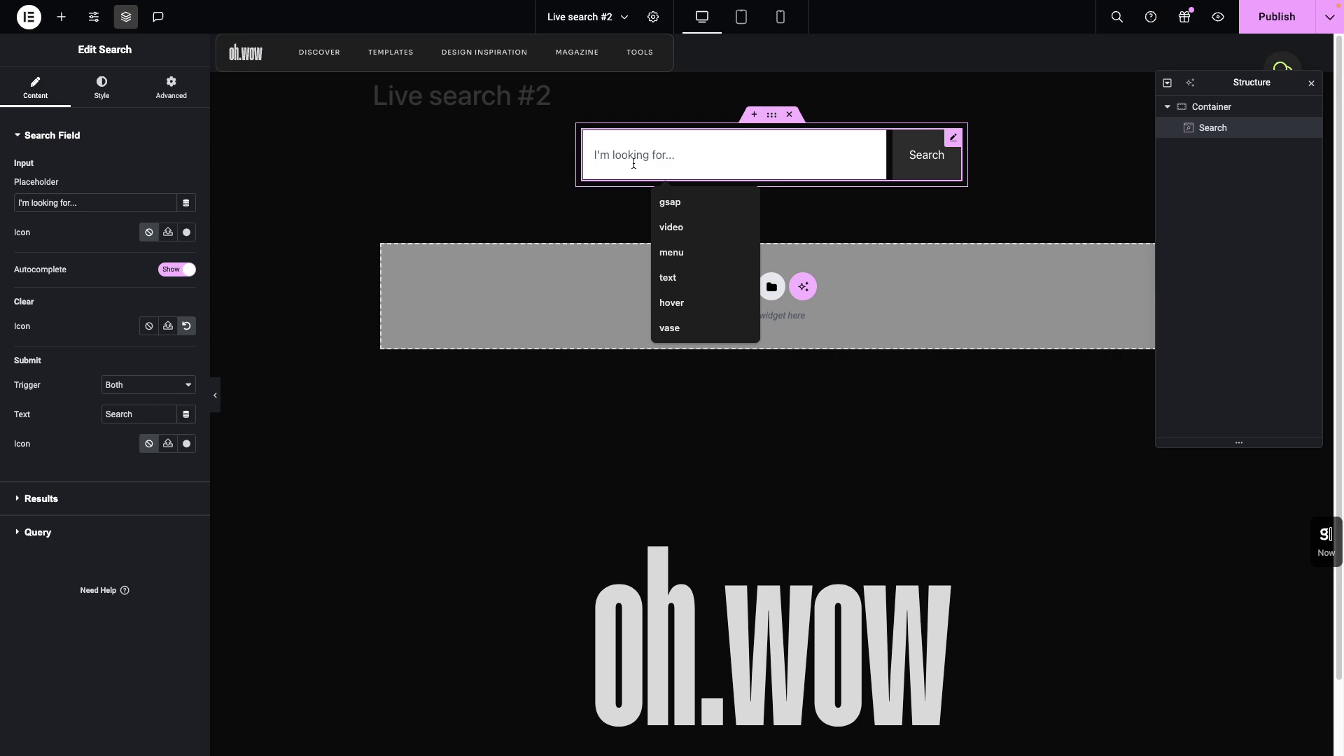
{"action": "type", "text": "gsap"}
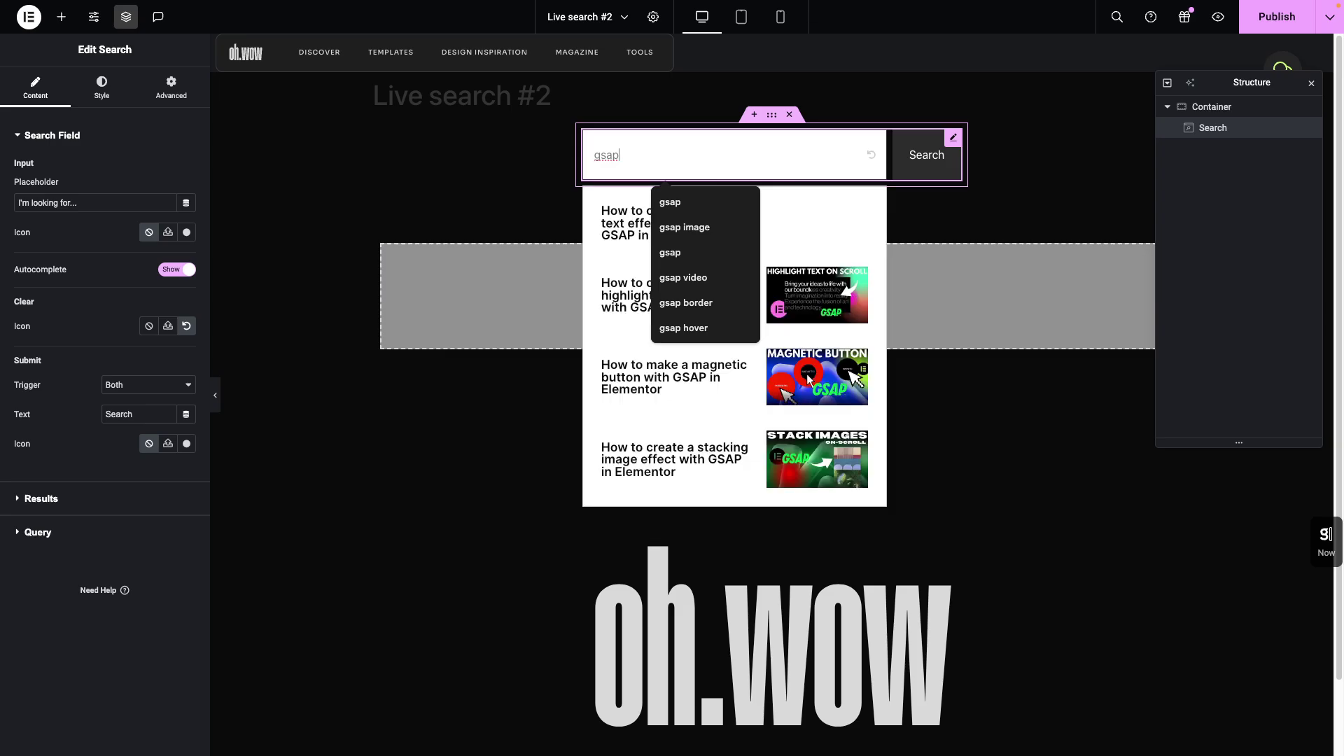
{"action": "key", "text": "BackSpace"}
{"action": "key", "text": "BackSpace"}
{"action": "key", "text": "BackSpace"}
{"action": "key", "text": "BackSpace"}
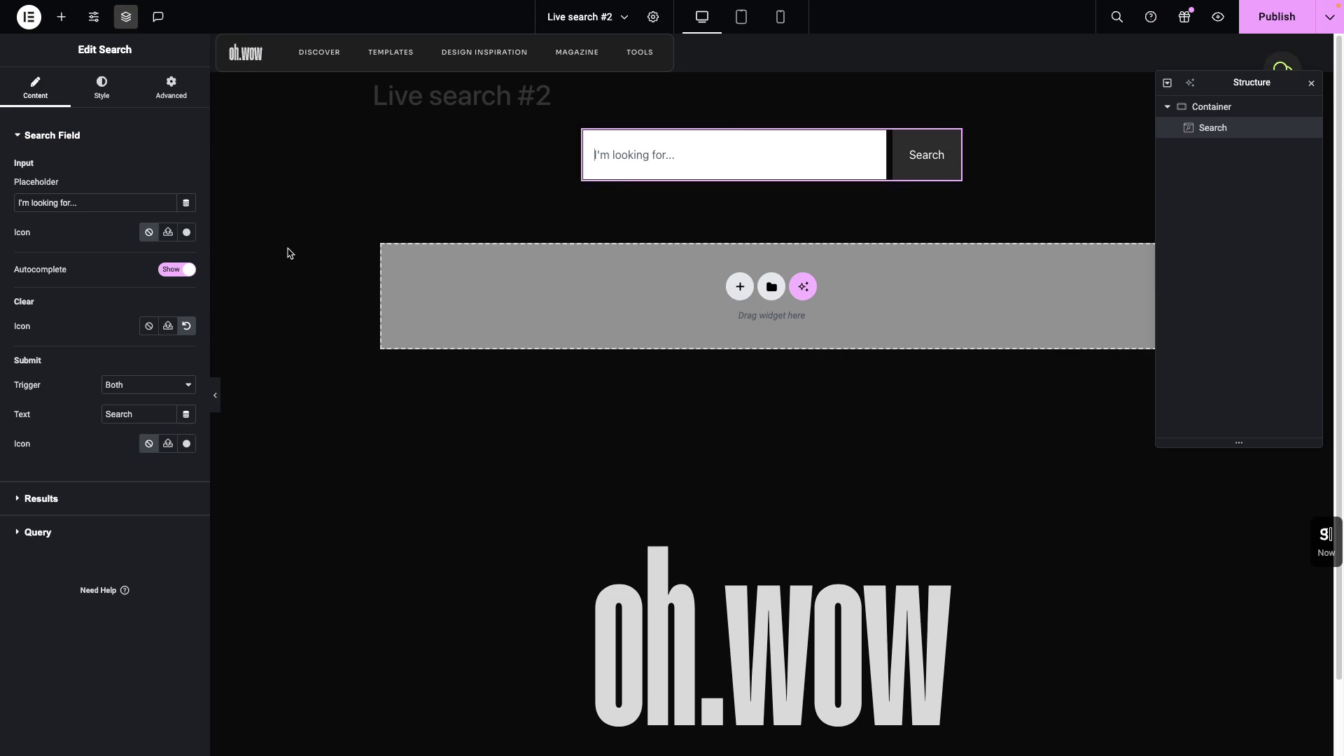
{"action": "left_click", "coordinate": [178, 270]}
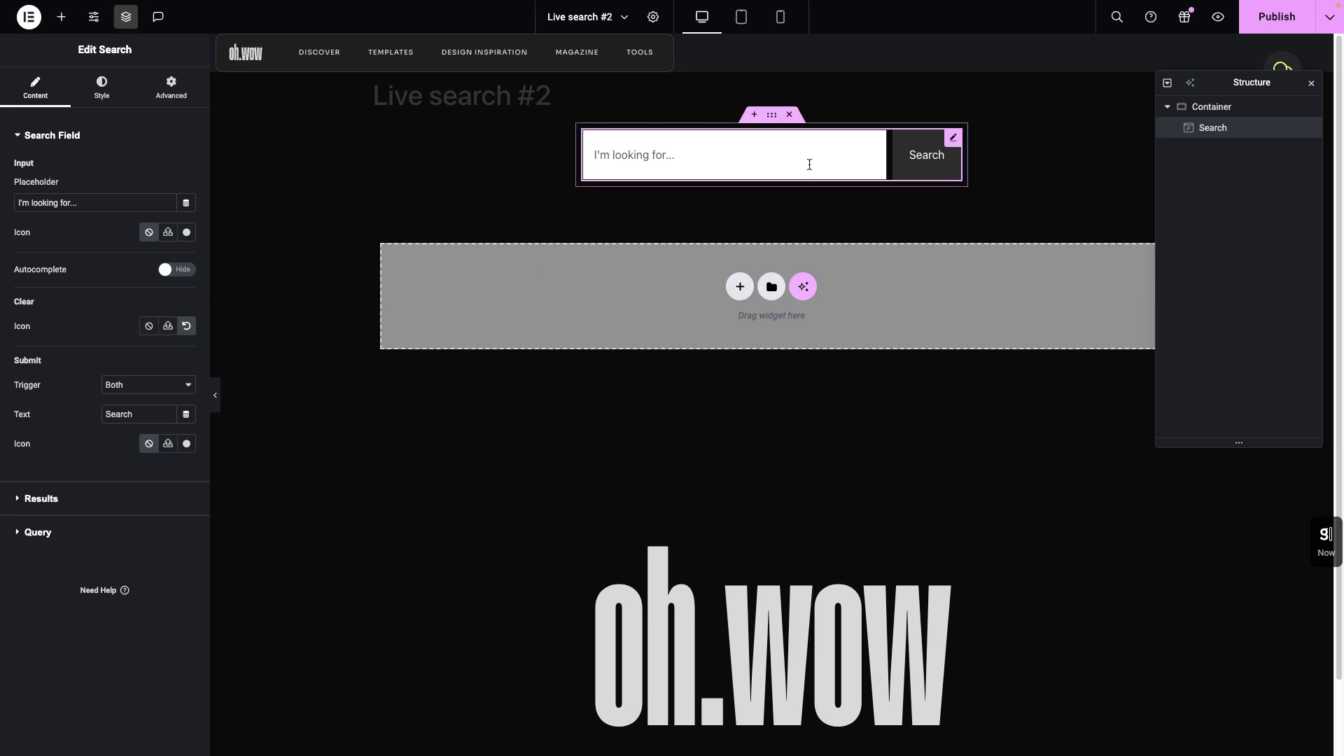
{"action": "left_click", "coordinate": [745, 166]}
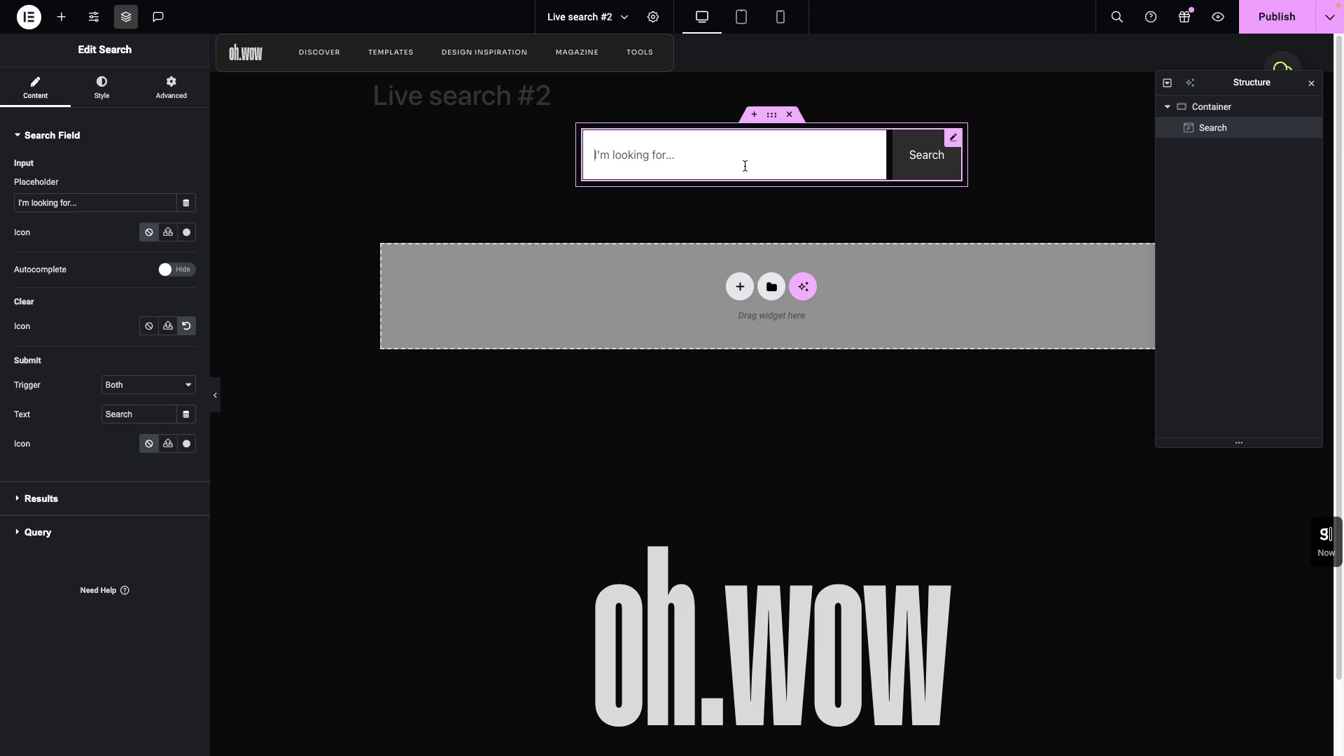
{"action": "type", "text": "gsap"}
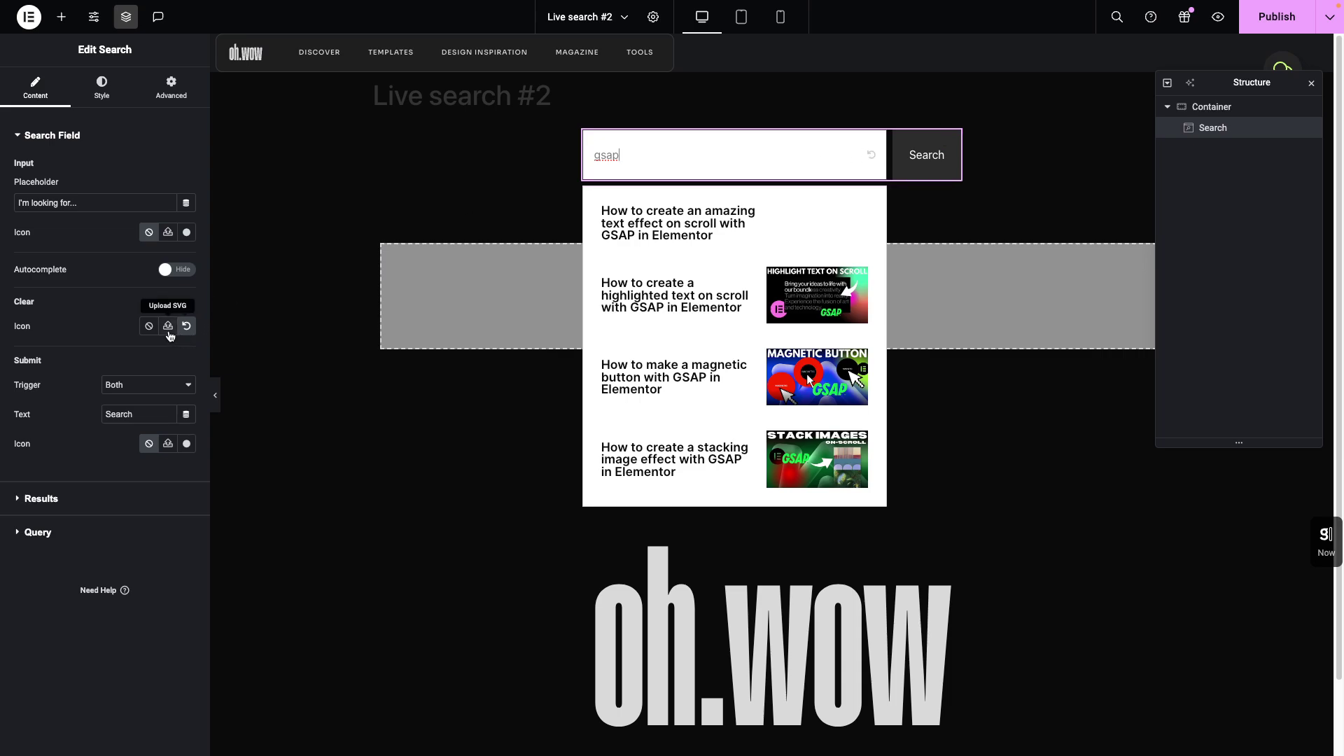
{"action": "left_click", "coordinate": [186, 325]}
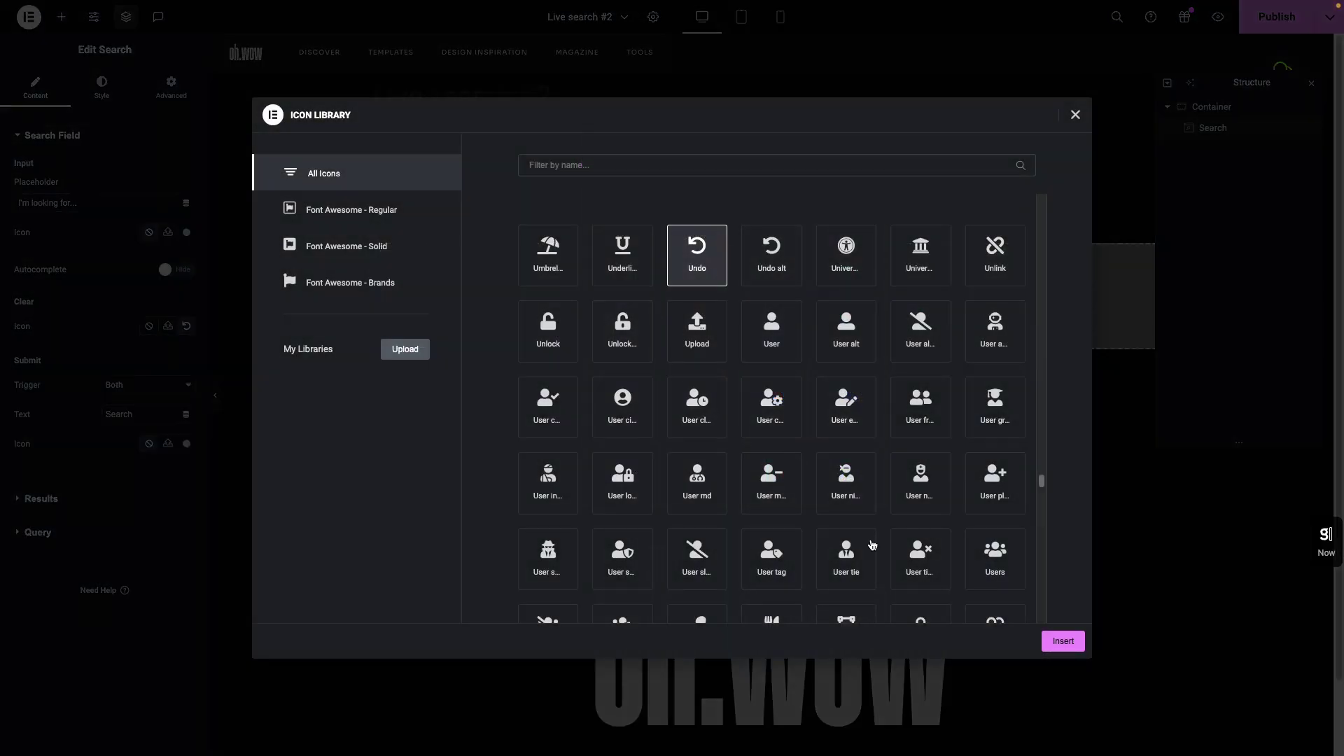
{"action": "scroll", "coordinate": [874, 501], "scroll_direction": "down", "scroll_amount": 3}
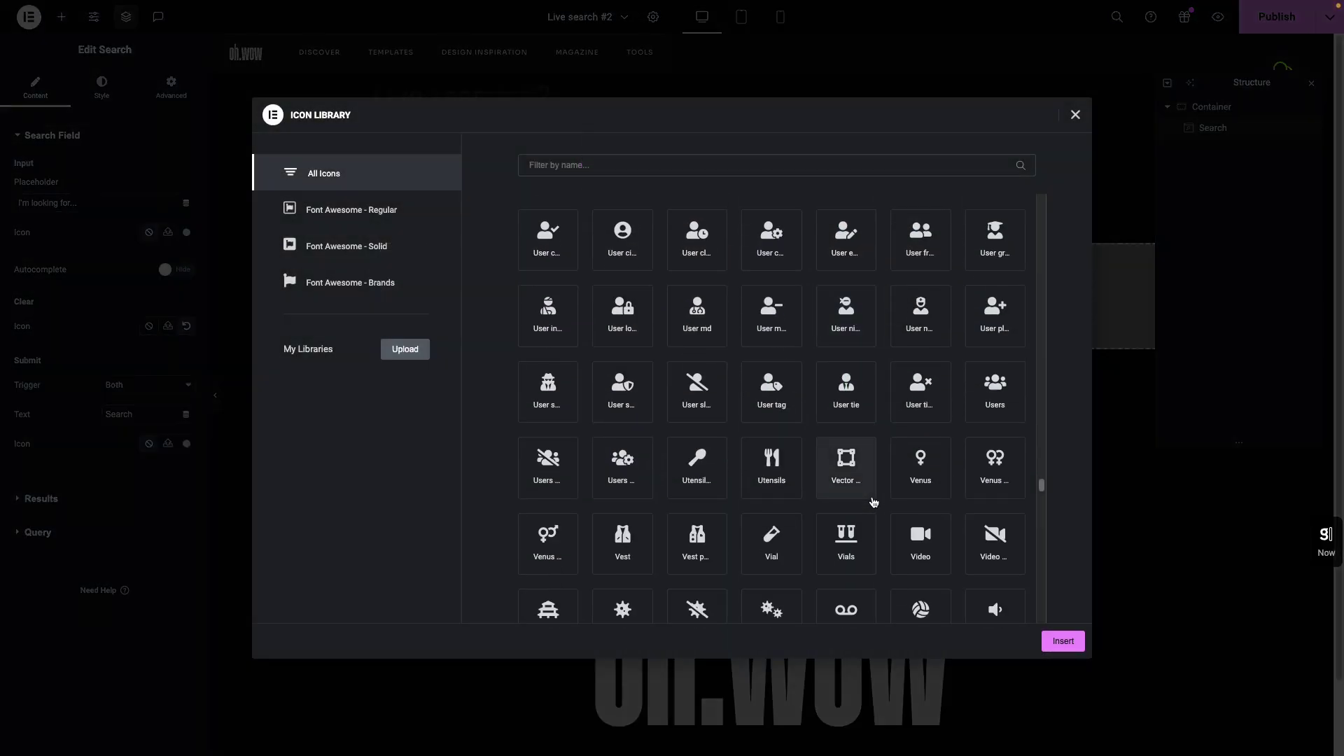
{"action": "scroll", "coordinate": [874, 501], "scroll_direction": "up", "scroll_amount": 3}
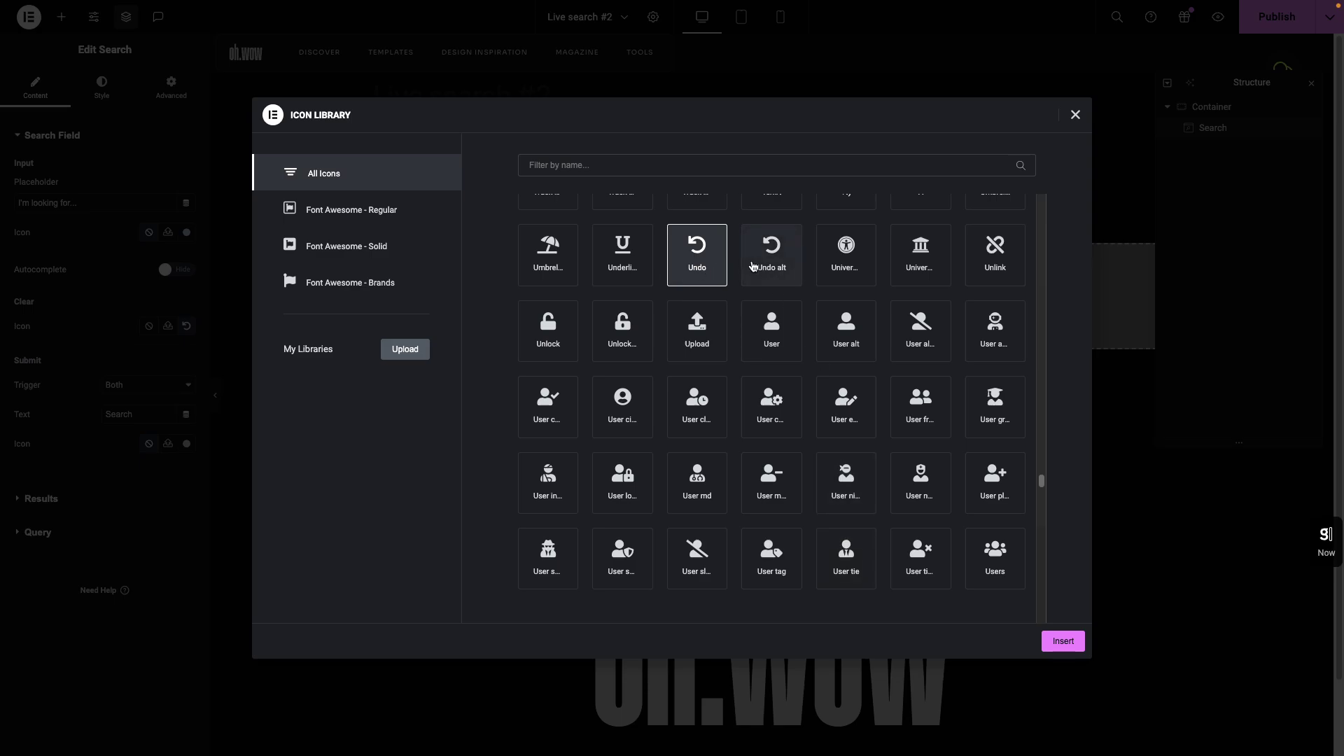
{"action": "left_click", "coordinate": [1076, 115]}
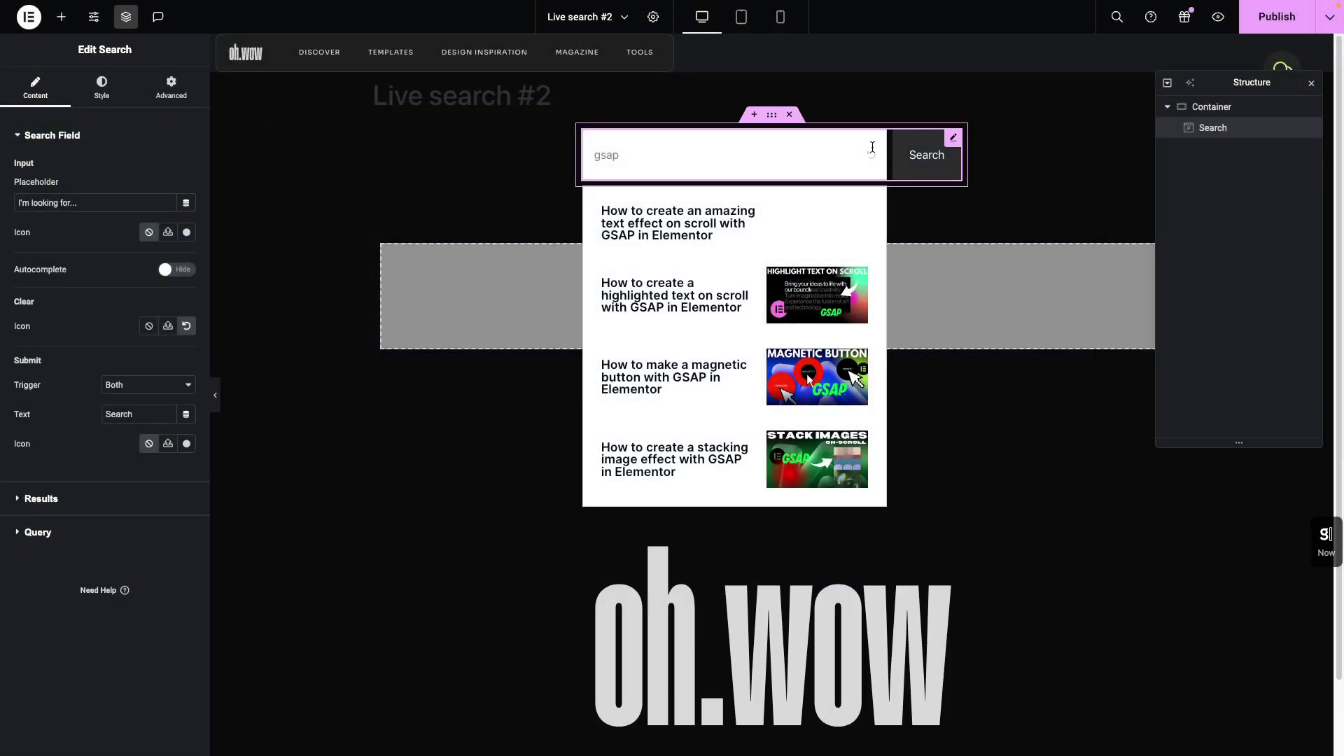
{"action": "left_click", "coordinate": [872, 154]}
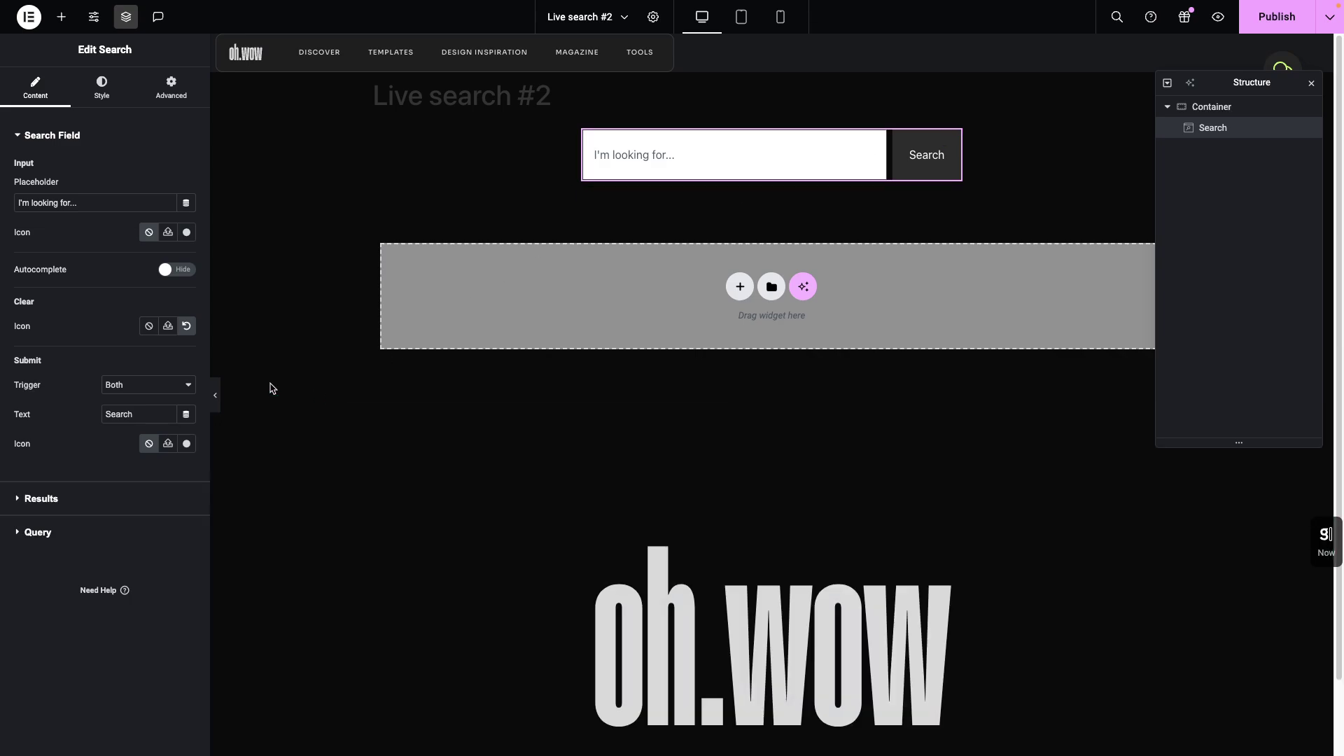
Leave the Search widget's Submit Trigger set to Both
{"action": "left_click", "coordinate": [122, 393]}
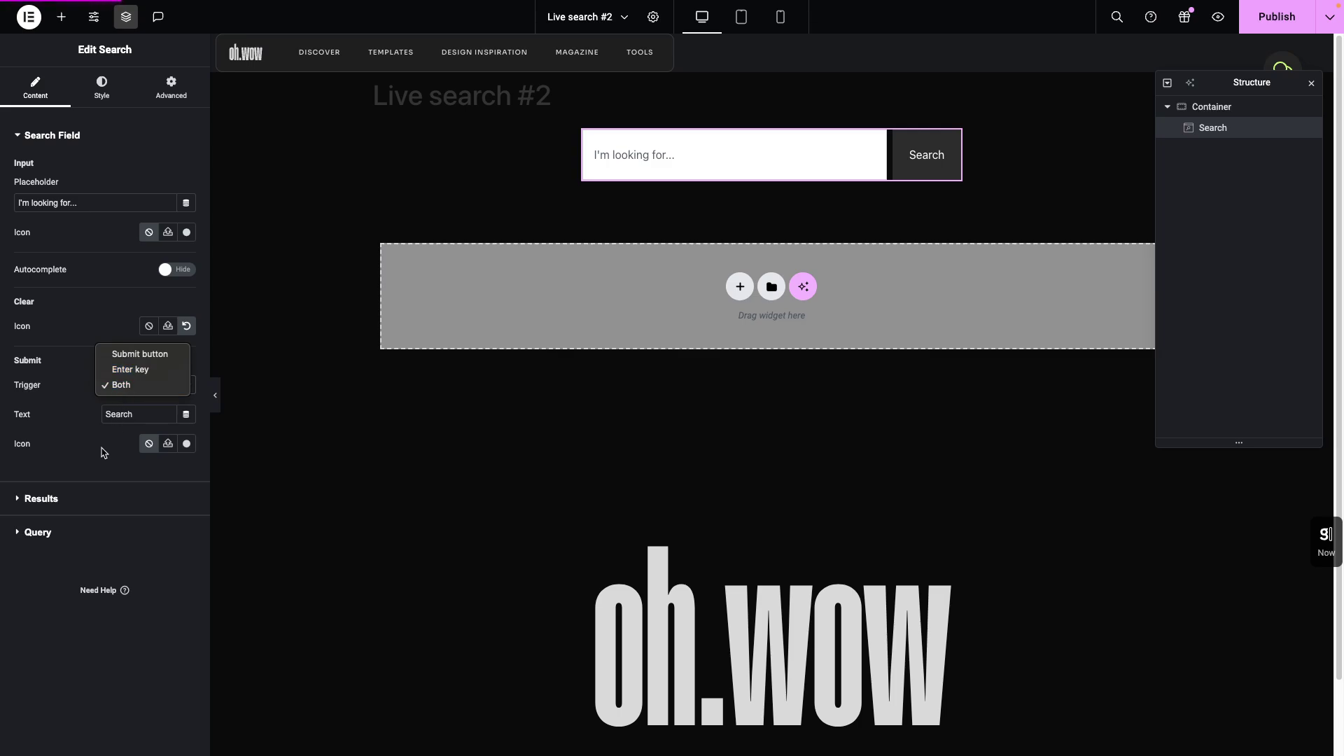
{"action": "left_click", "coordinate": [102, 452]}
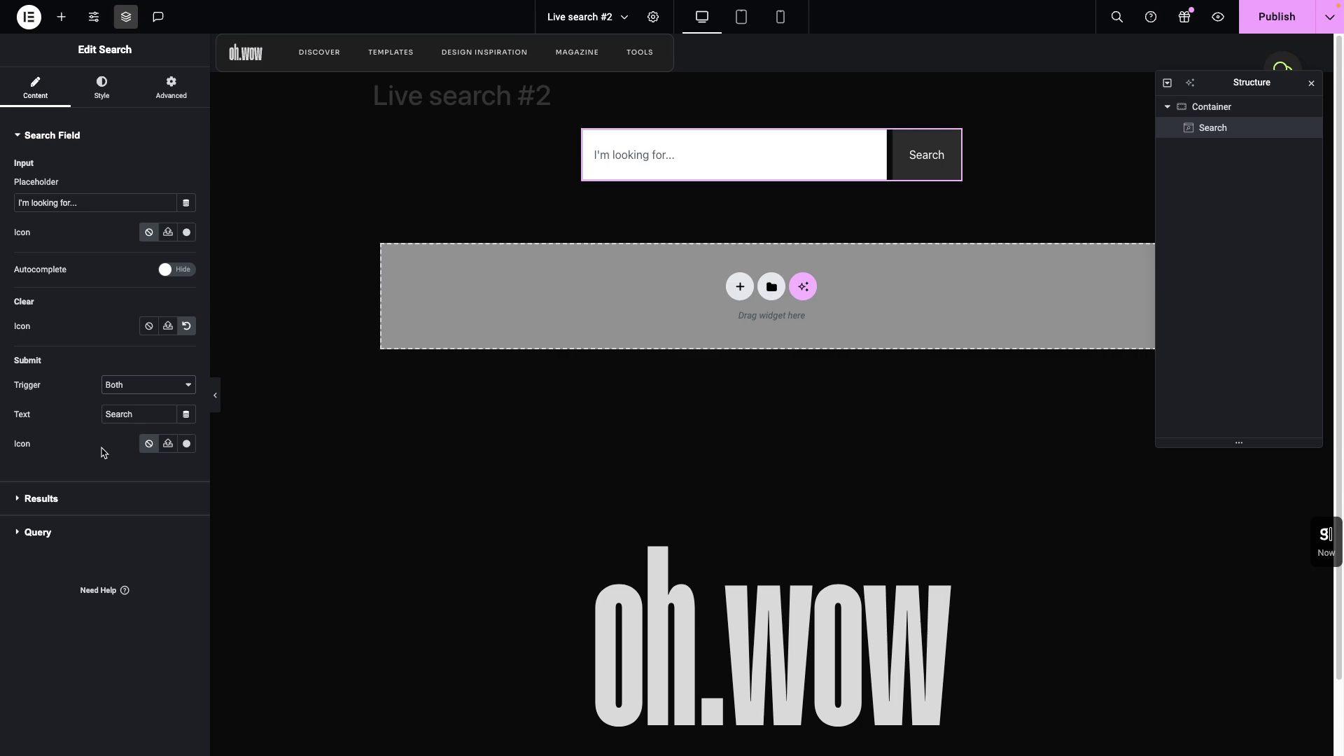
Set Live Results to Hide and type 'gsap' in the preview to confirm no dropdown
{"action": "left_click", "coordinate": [83, 497]}
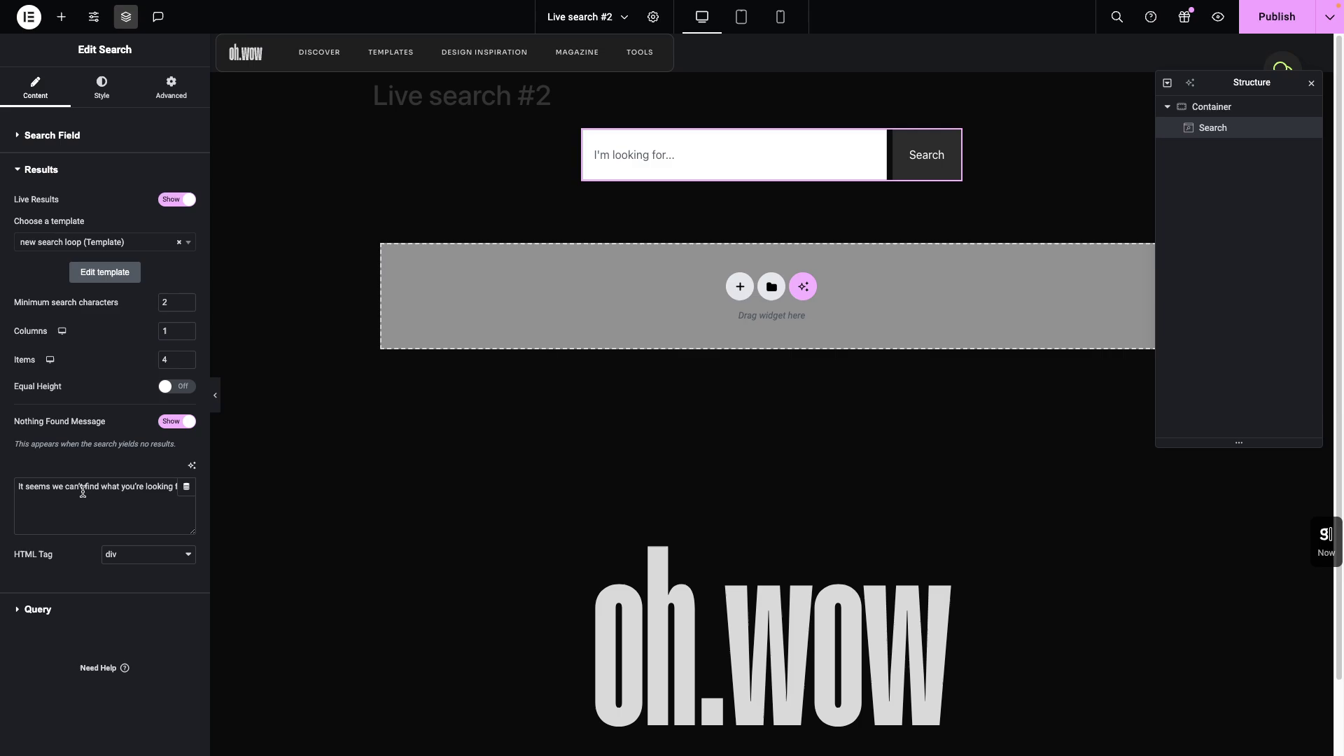
{"action": "left_click", "coordinate": [176, 200]}
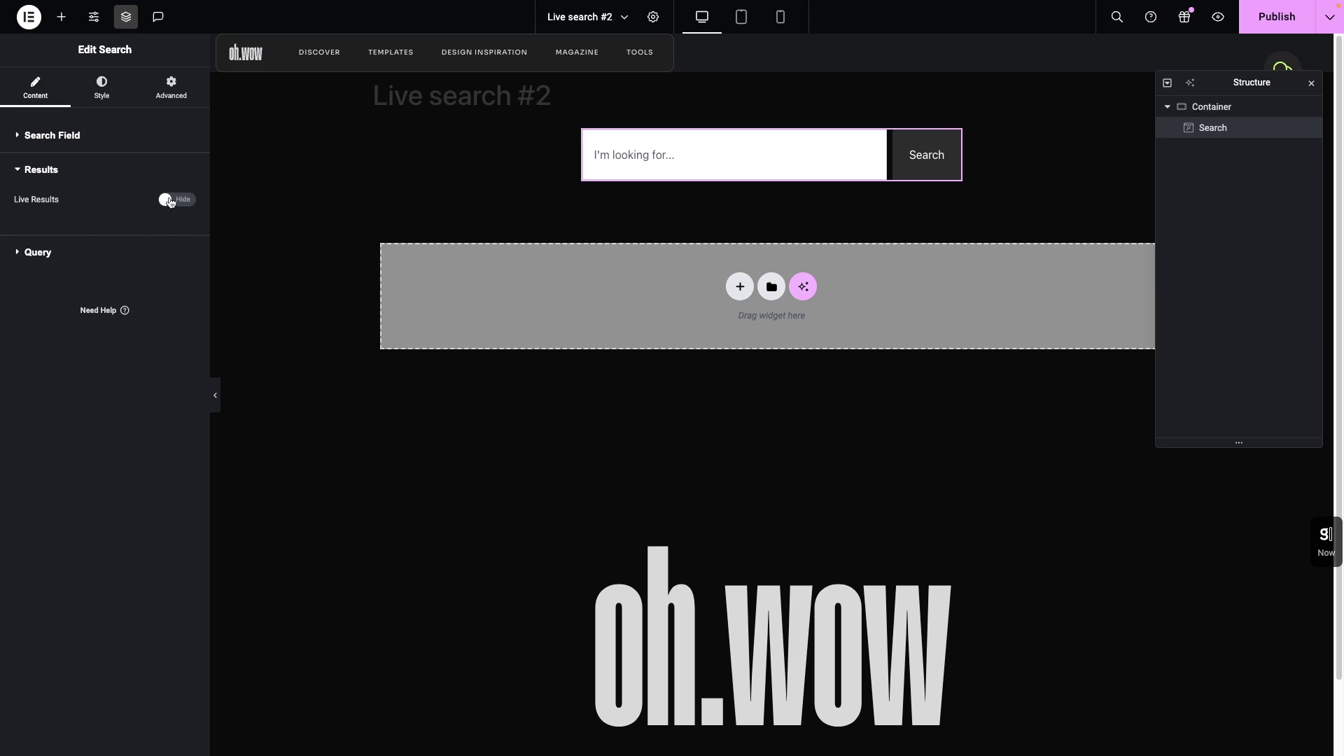
{"action": "left_click", "coordinate": [170, 201]}
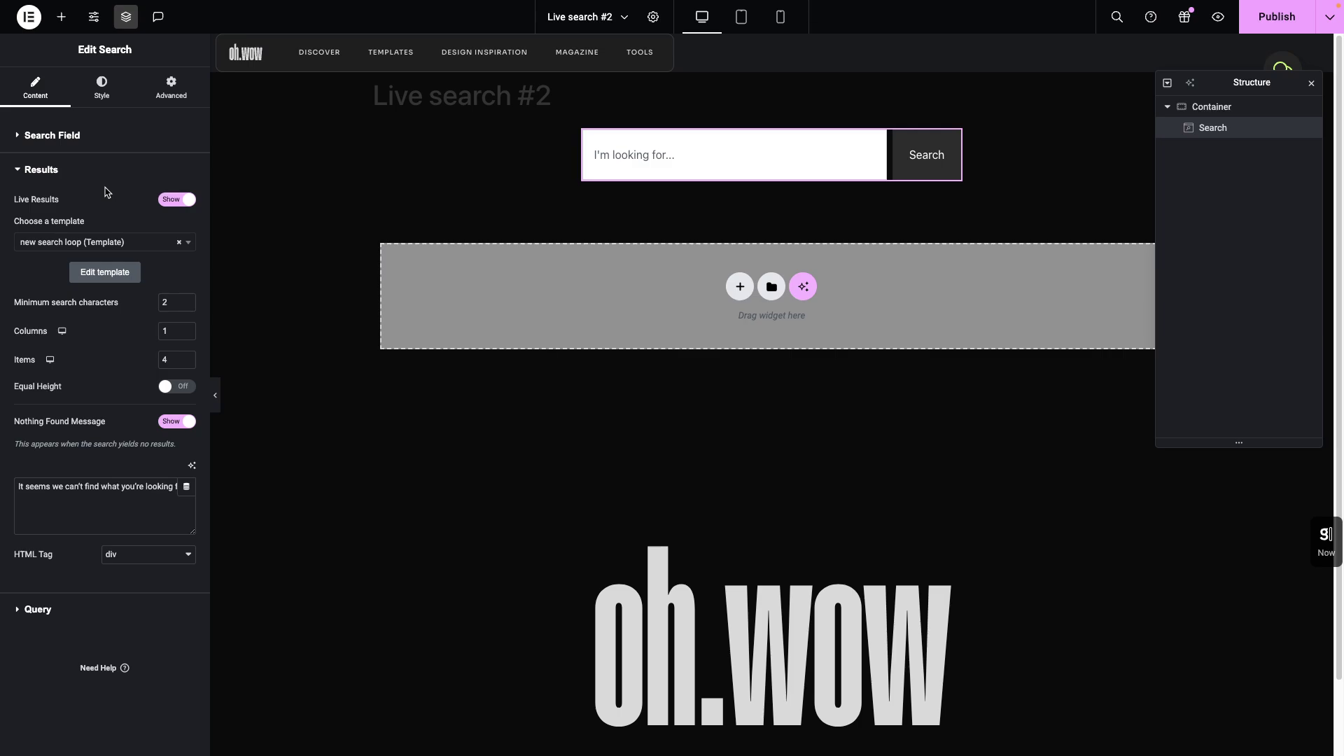
{"action": "left_click", "coordinate": [172, 201]}
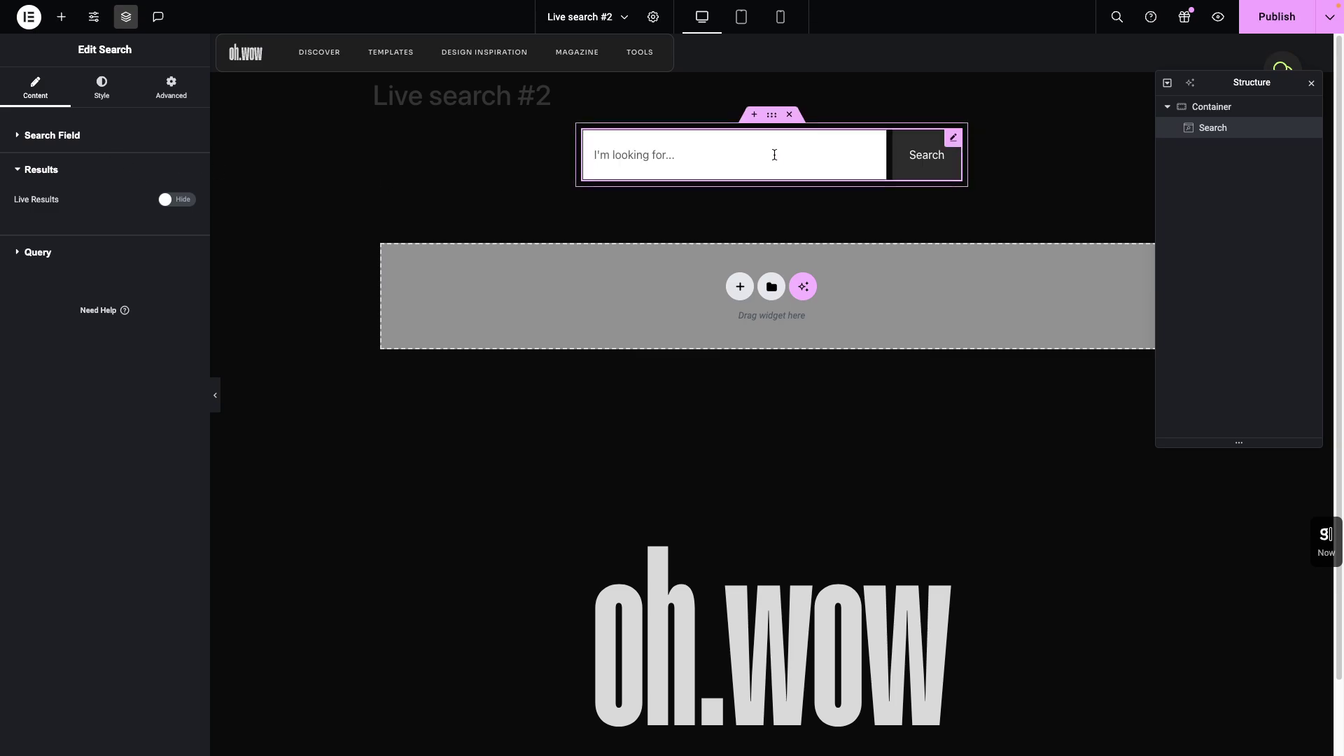
{"action": "type", "text": "gsap"}
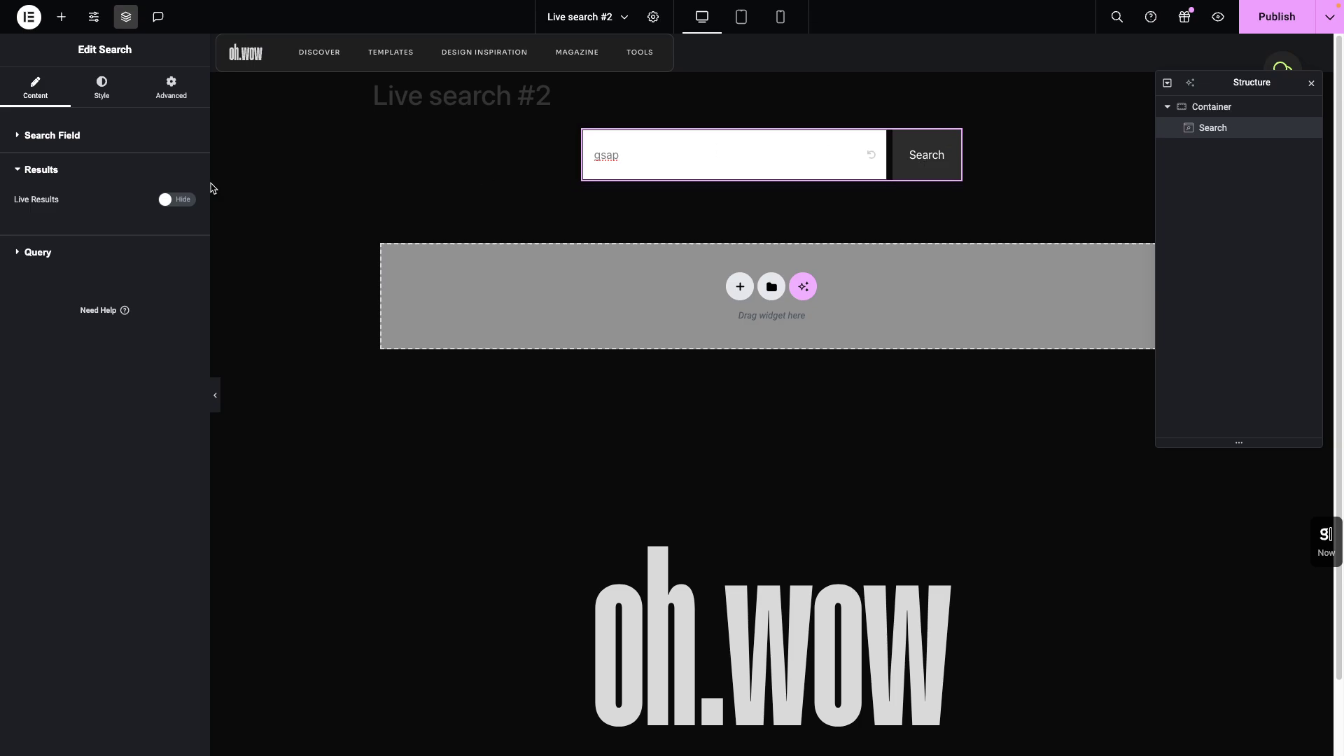
Switch Live Results back to Show, then select the empty preview search field
{"action": "left_click", "coordinate": [187, 201]}
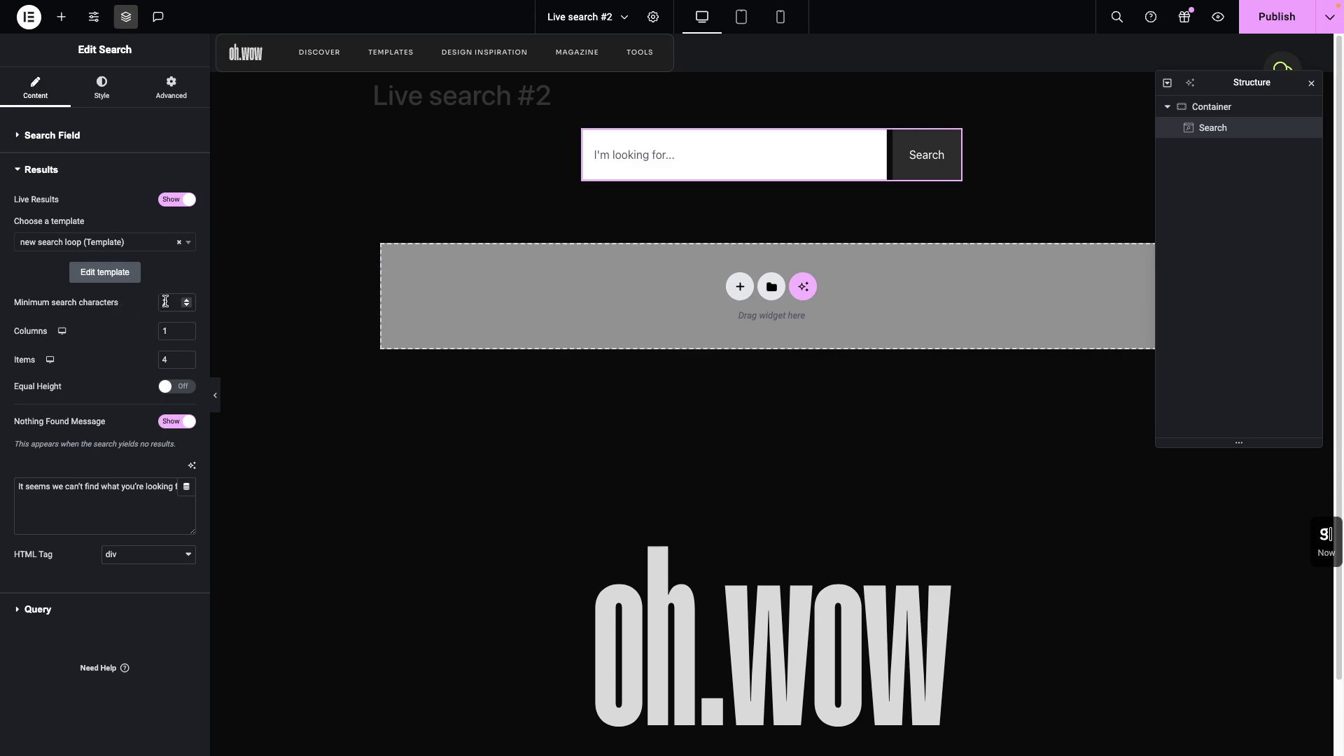
{"action": "left_click", "coordinate": [619, 168]}
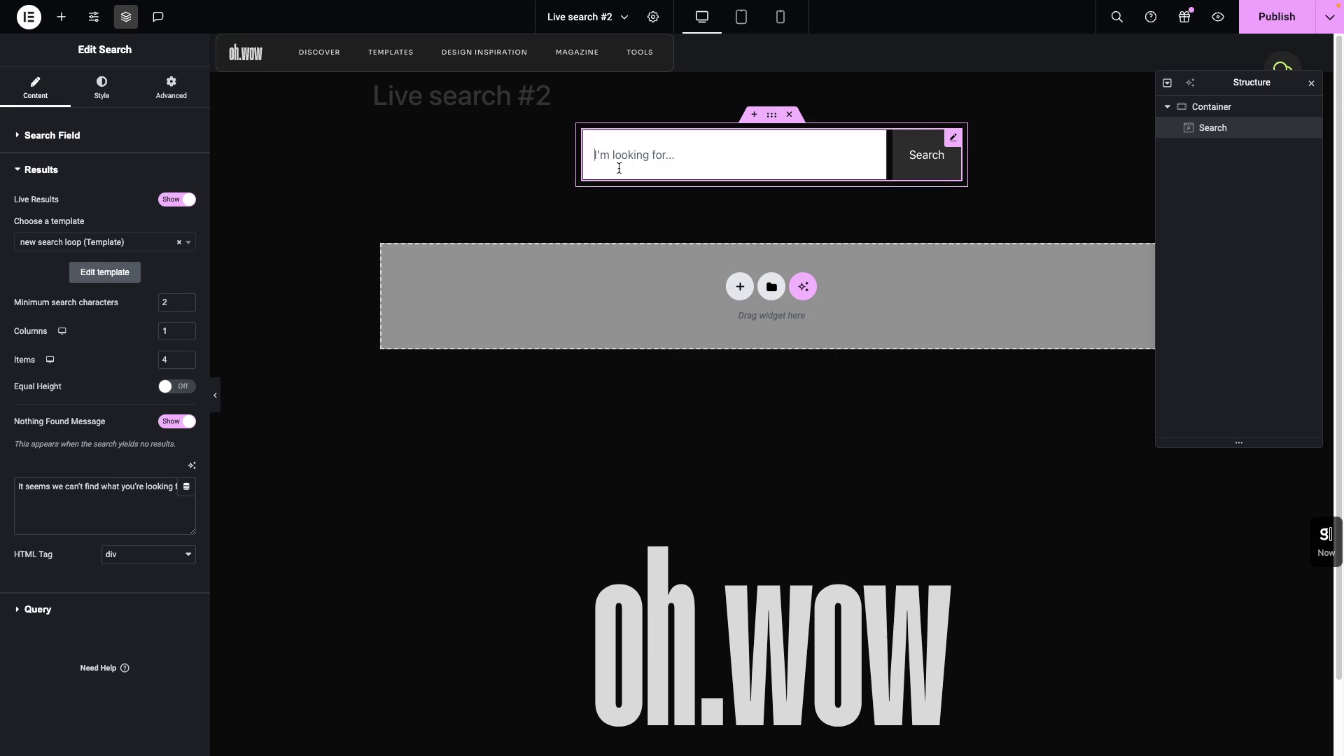
{"action": "type", "text": "ca"}
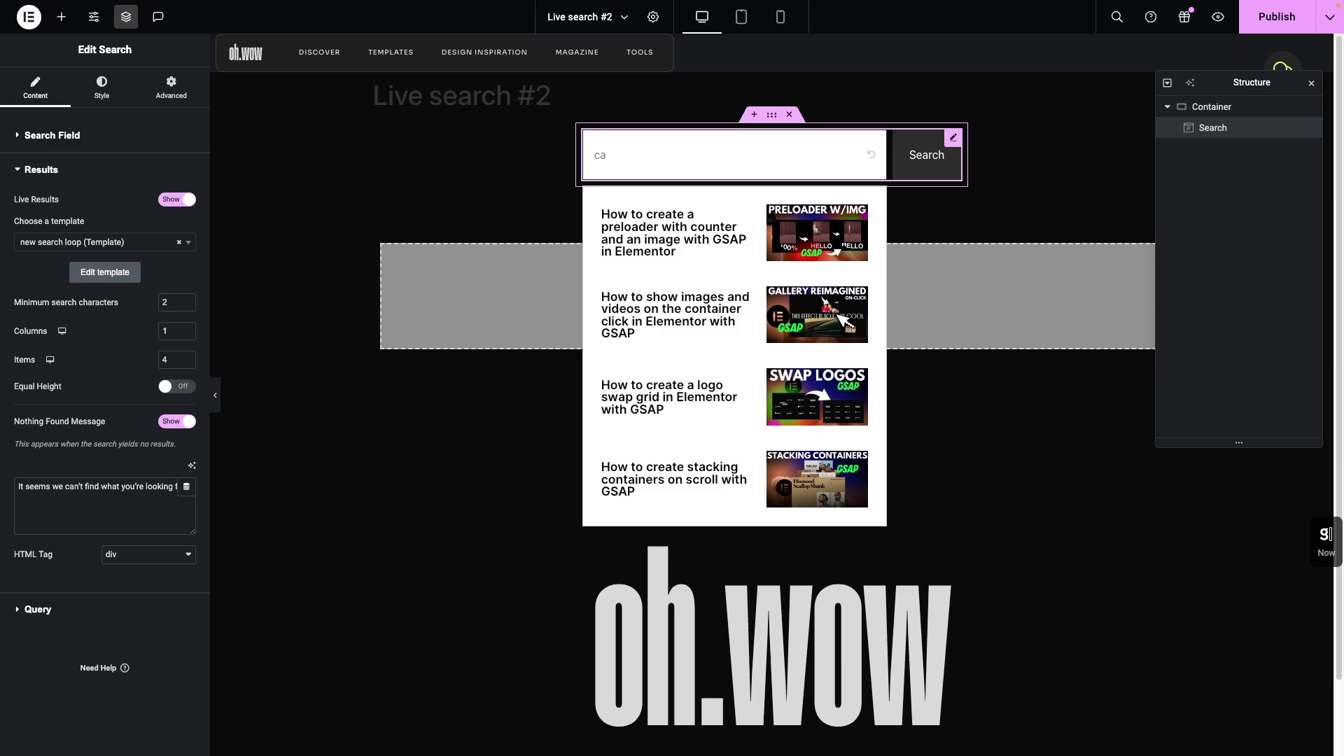
{"action": "key", "text": "BackSpace"}
{"action": "key", "text": "BackSpace"}
{"action": "type", "text": "gs"}
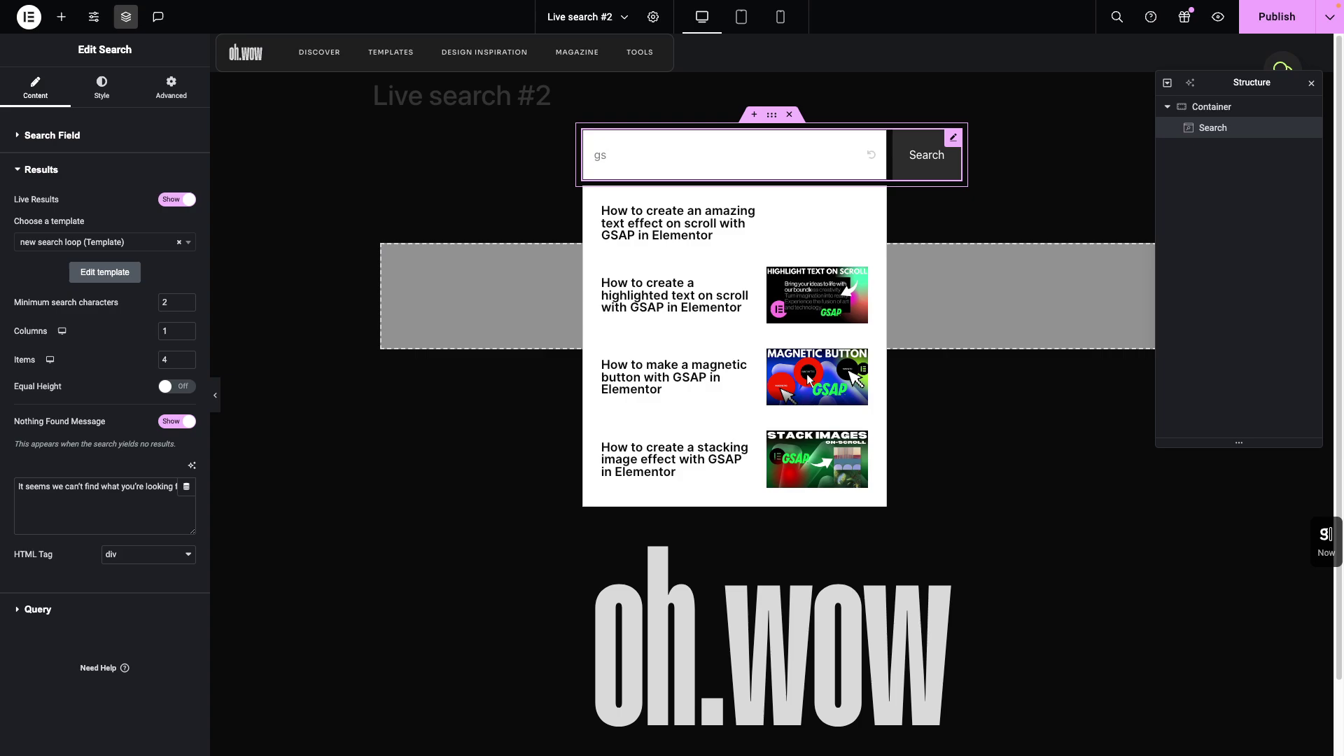
{"action": "type", "text": "ap"}
{"action": "key", "text": "BackSpace"}
{"action": "key", "text": "BackSpace"}
{"action": "key", "text": "BackSpace"}
{"action": "key", "text": "BackSpace"}
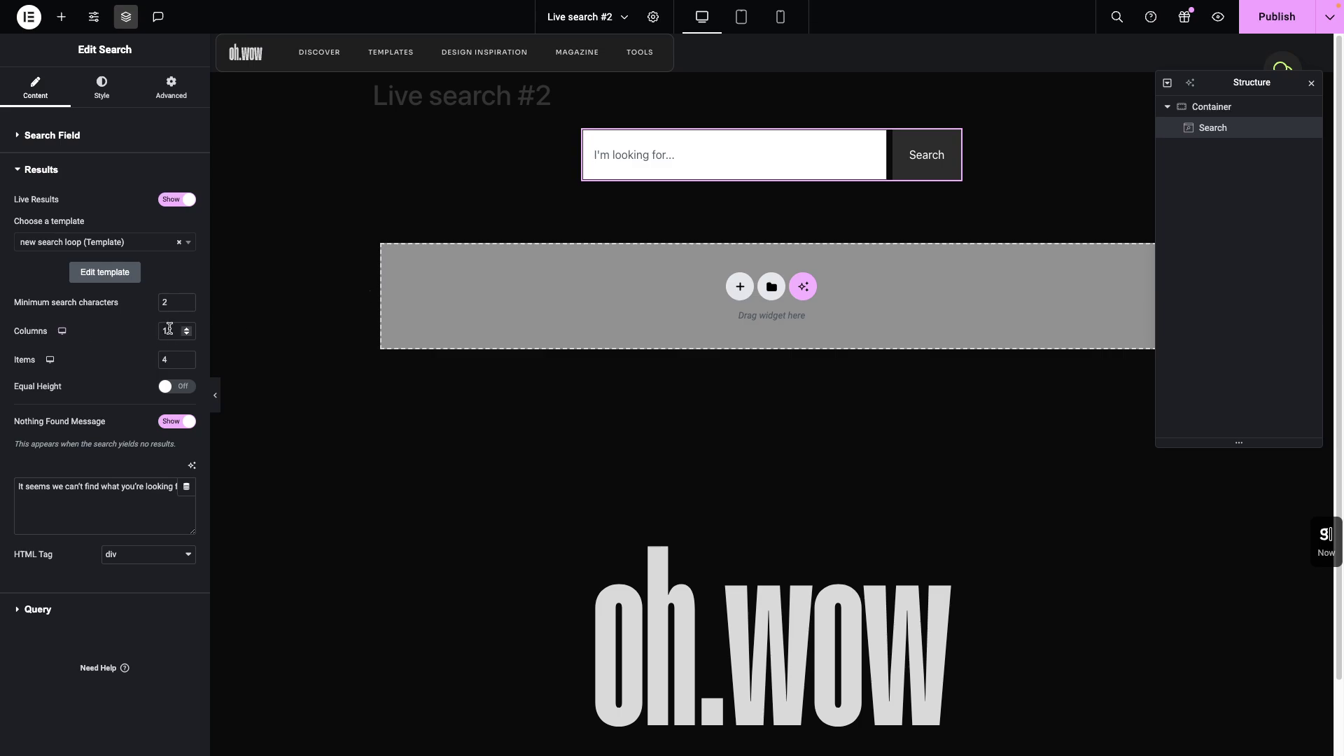
Search 'gsap' in the preview and lower the live results Items limit from 4 to 3
{"action": "left_click", "coordinate": [647, 162]}
{"action": "type", "text": "gsap"}
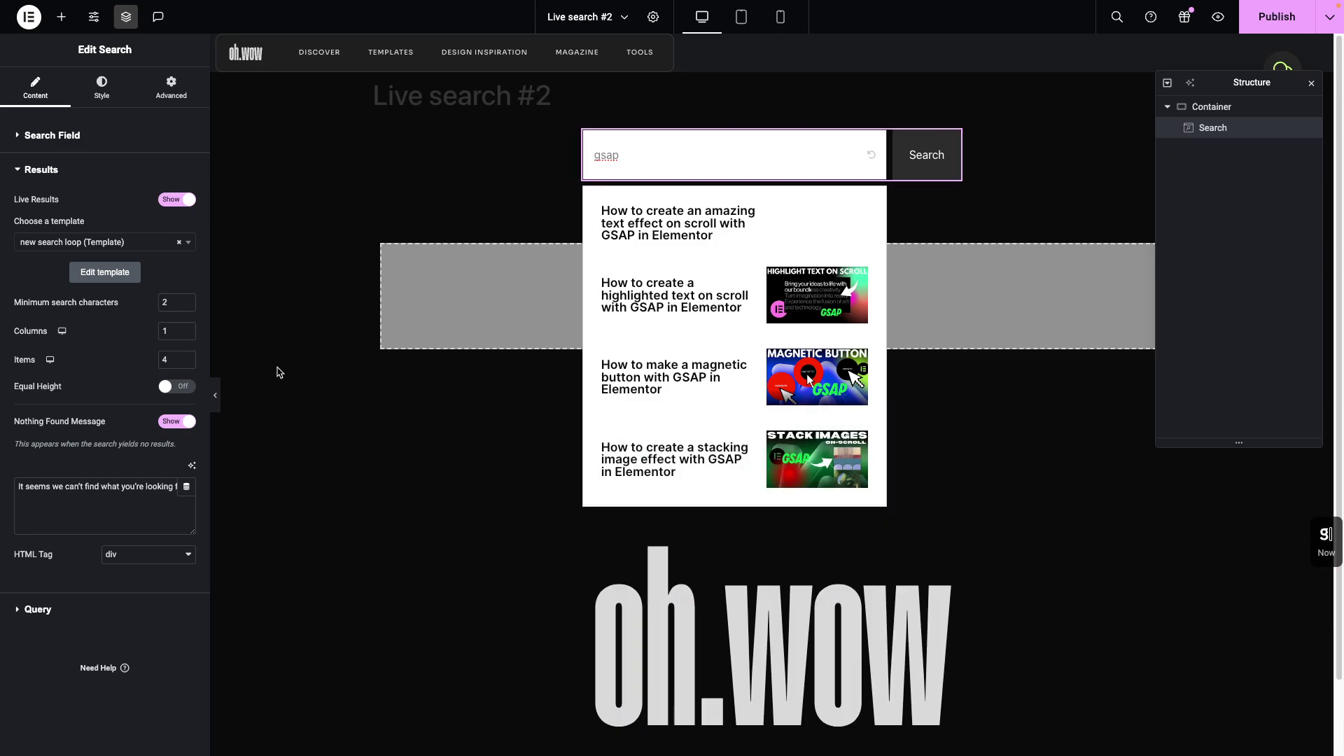
{"action": "left_click", "coordinate": [187, 362]}
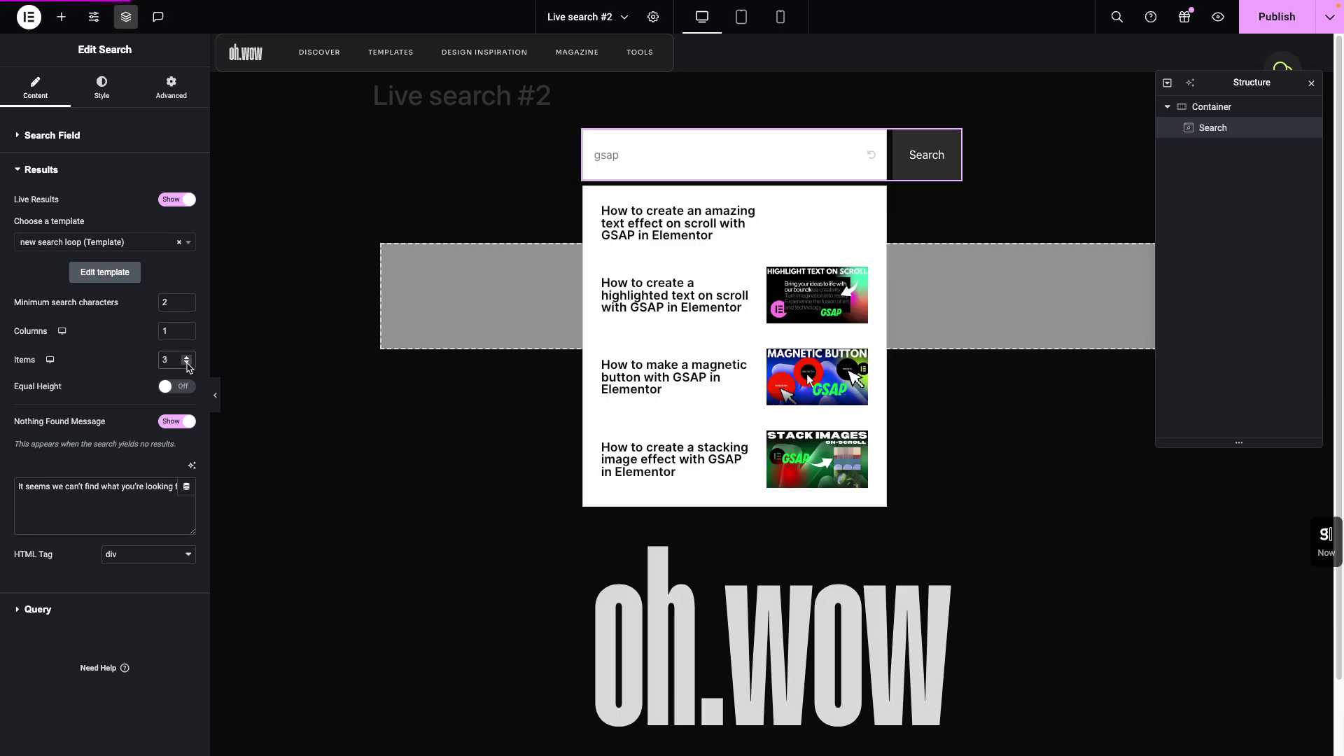
Re-run the 'gsap' preview search to confirm three results, then expand the Query section
{"action": "left_click", "coordinate": [620, 164]}
{"action": "type", "text": "gsap"}
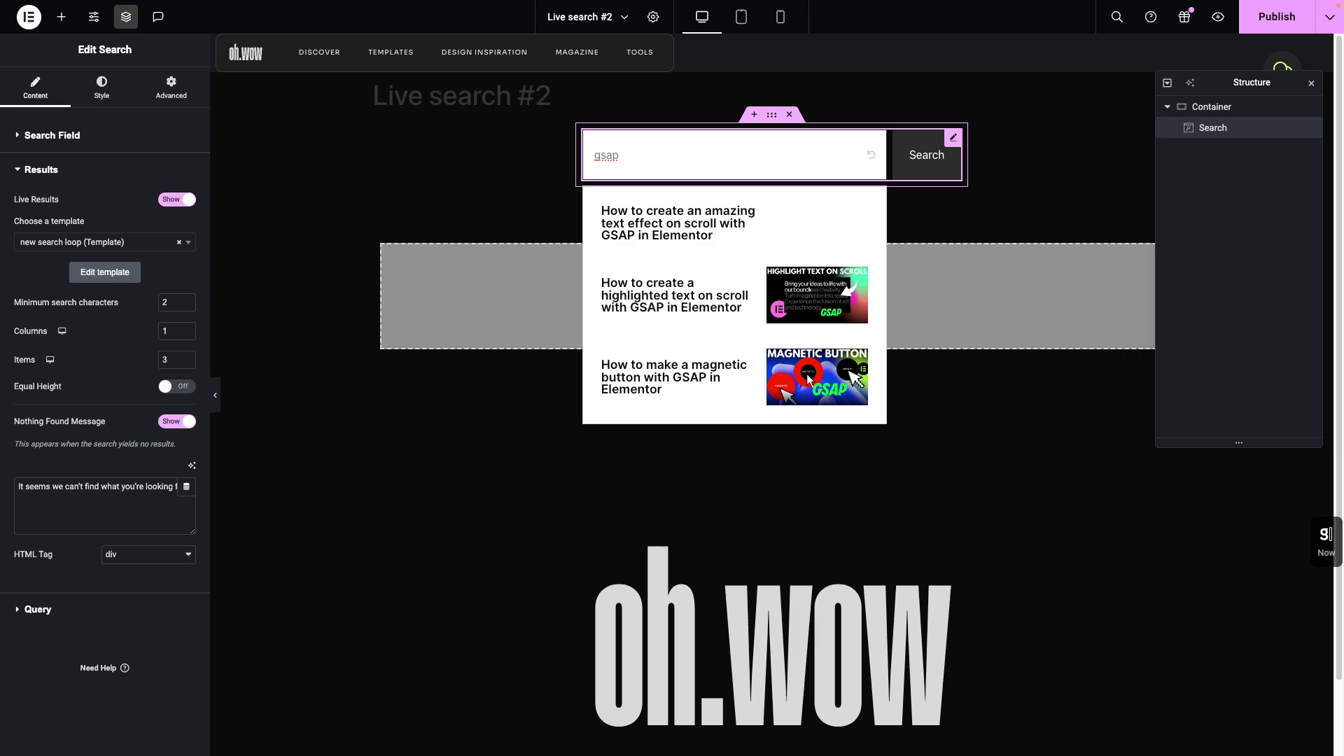
{"action": "left_click", "coordinate": [53, 494]}
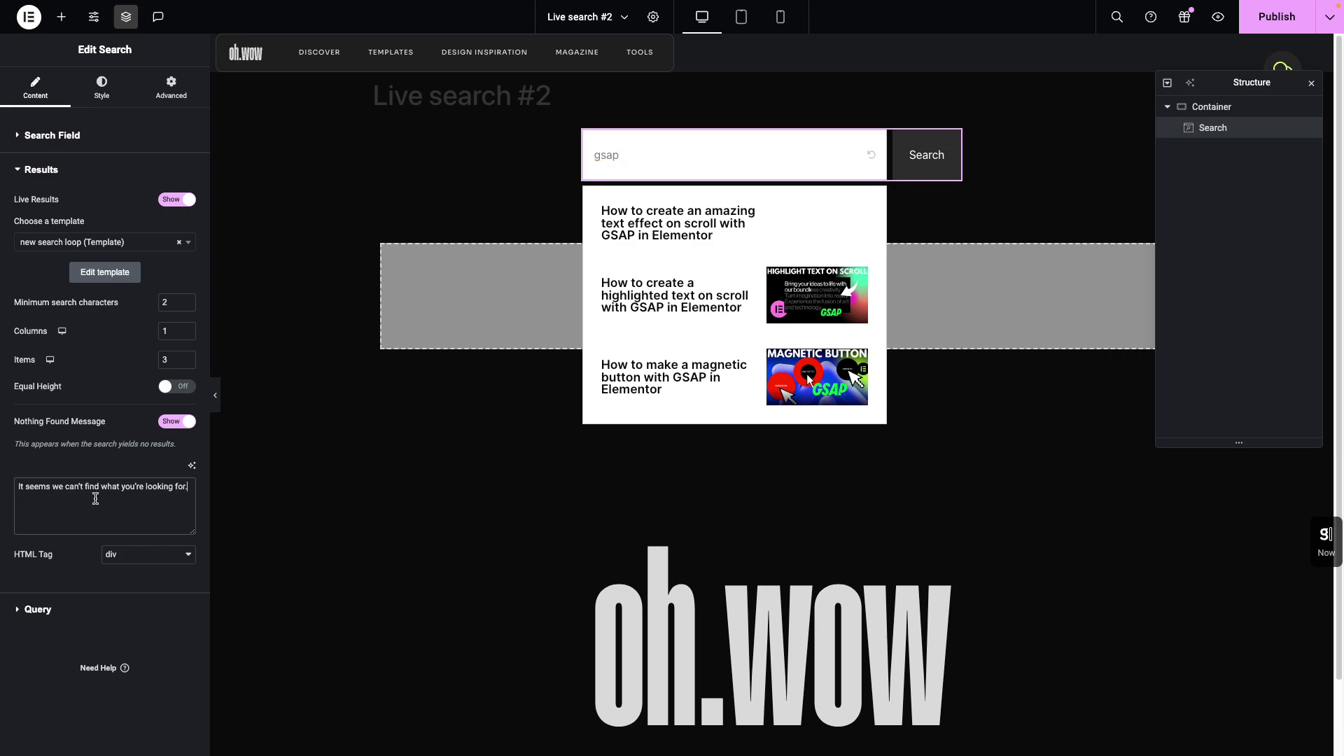
{"action": "left_click", "coordinate": [49, 611]}
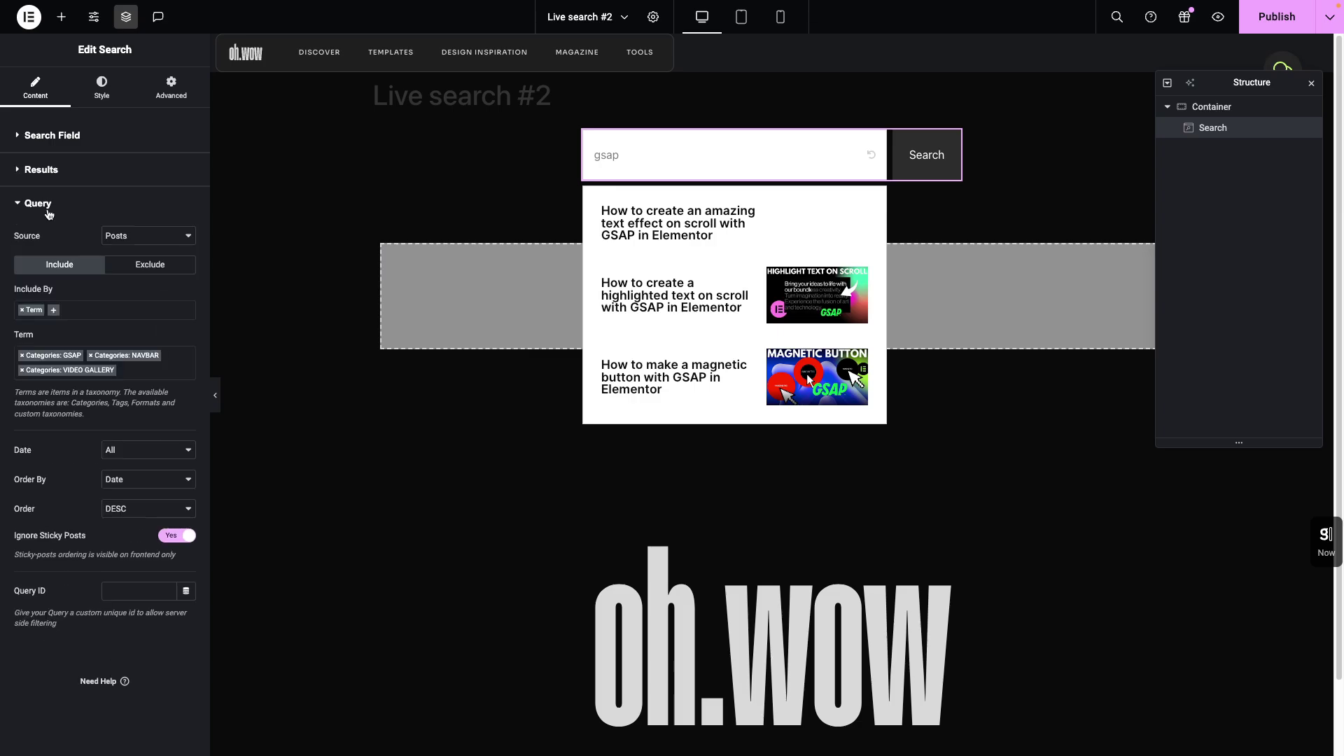
{"action": "left_click", "coordinate": [131, 241]}
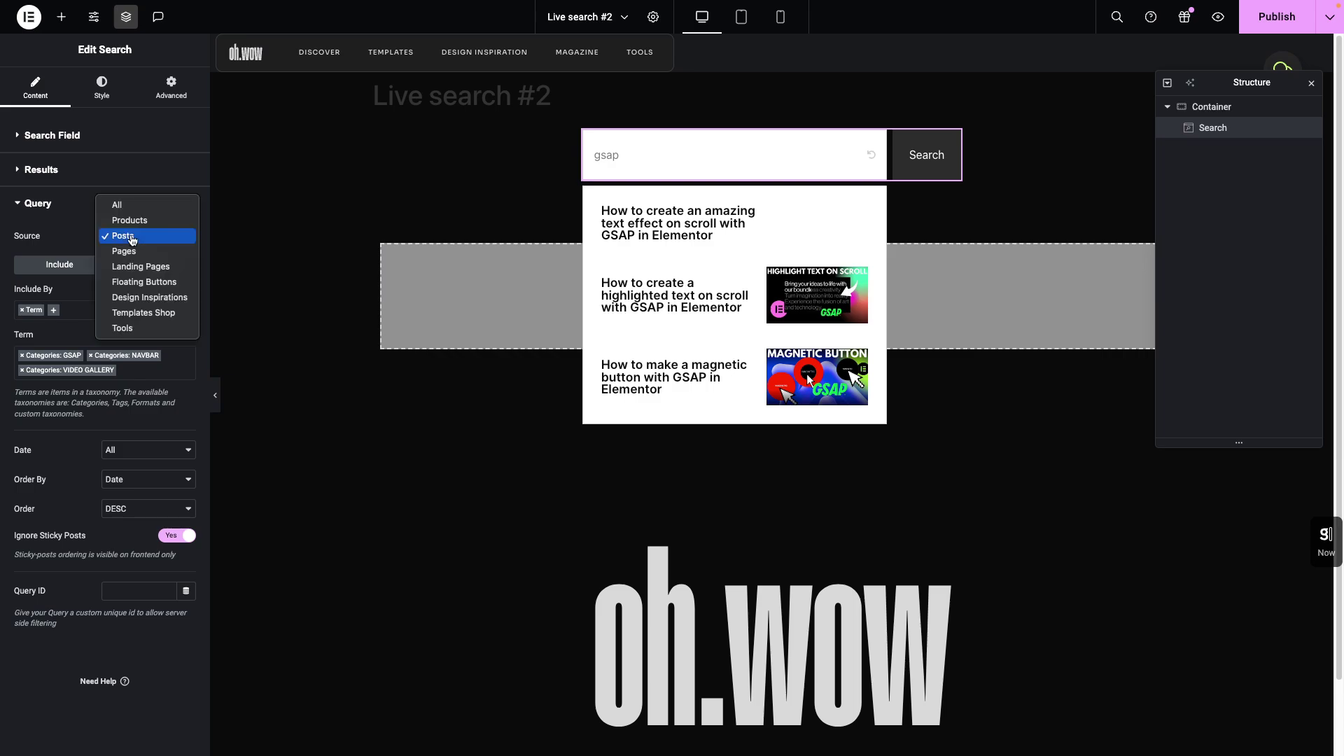
{"action": "left_click", "coordinate": [78, 226]}
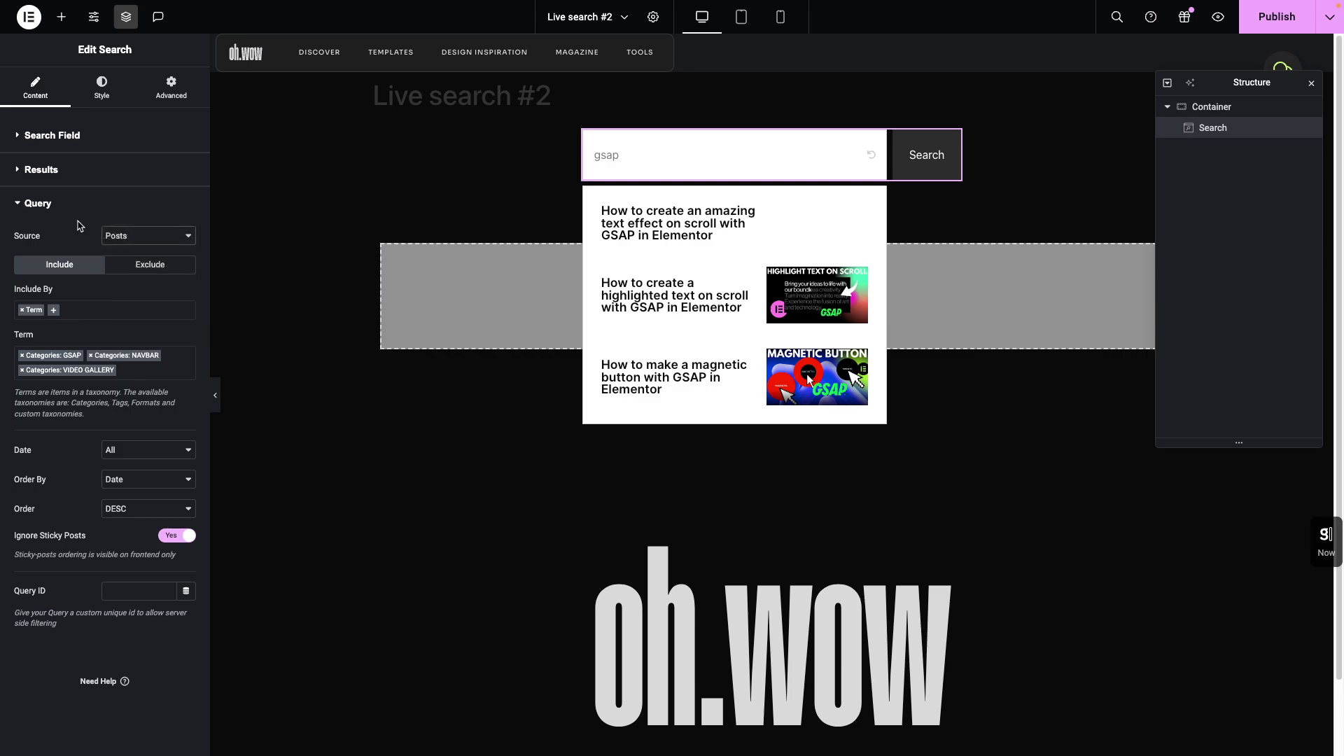
{"action": "left_click", "coordinate": [137, 239]}
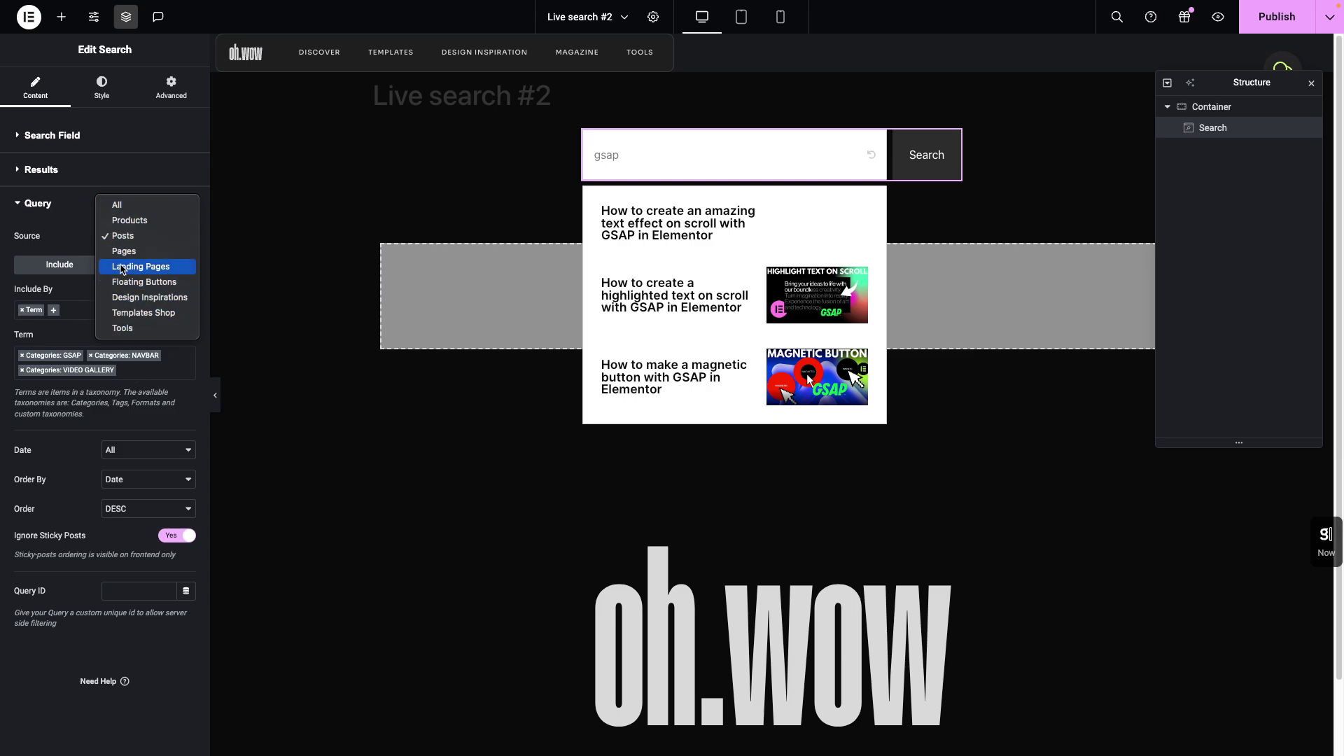
{"action": "left_click", "coordinate": [79, 238]}
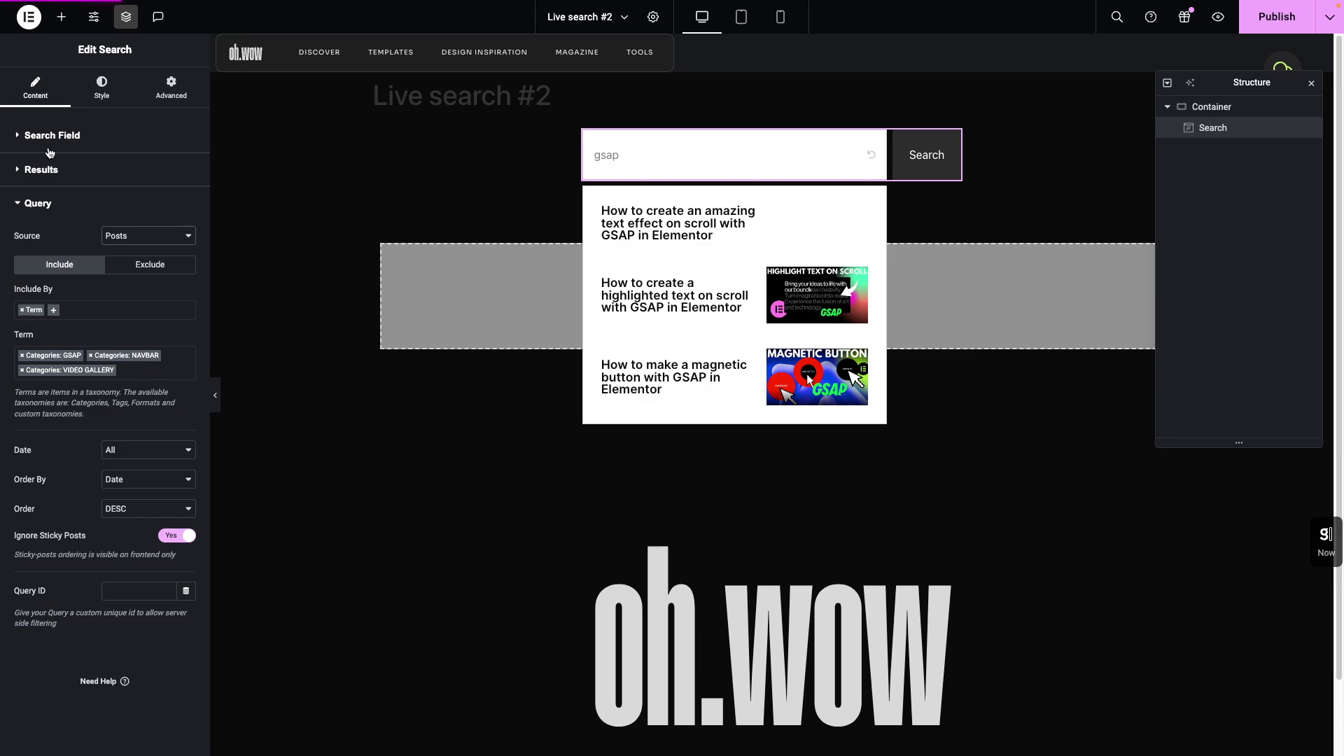
Review Style and Advanced tabs, publish Live search #2, and expand the Content tab's Results section
{"action": "left_click", "coordinate": [103, 88]}
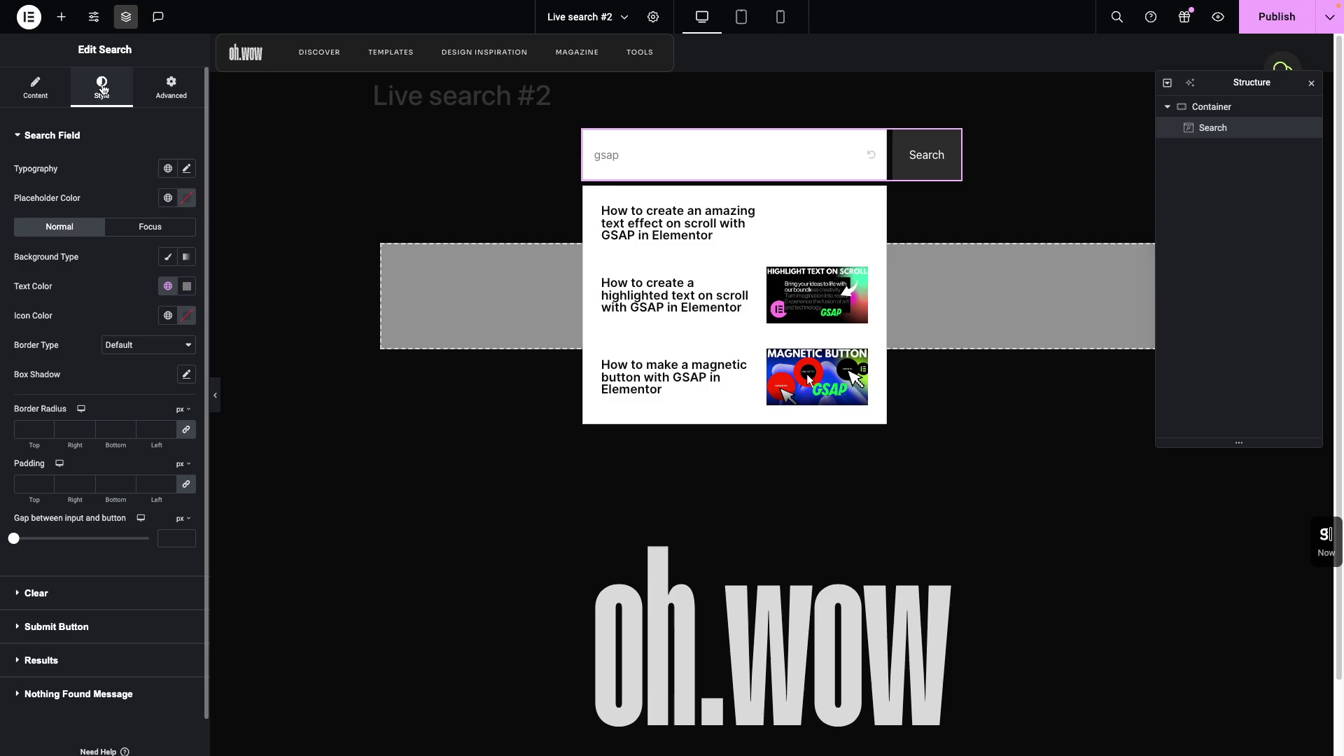
{"action": "left_click", "coordinate": [171, 88]}
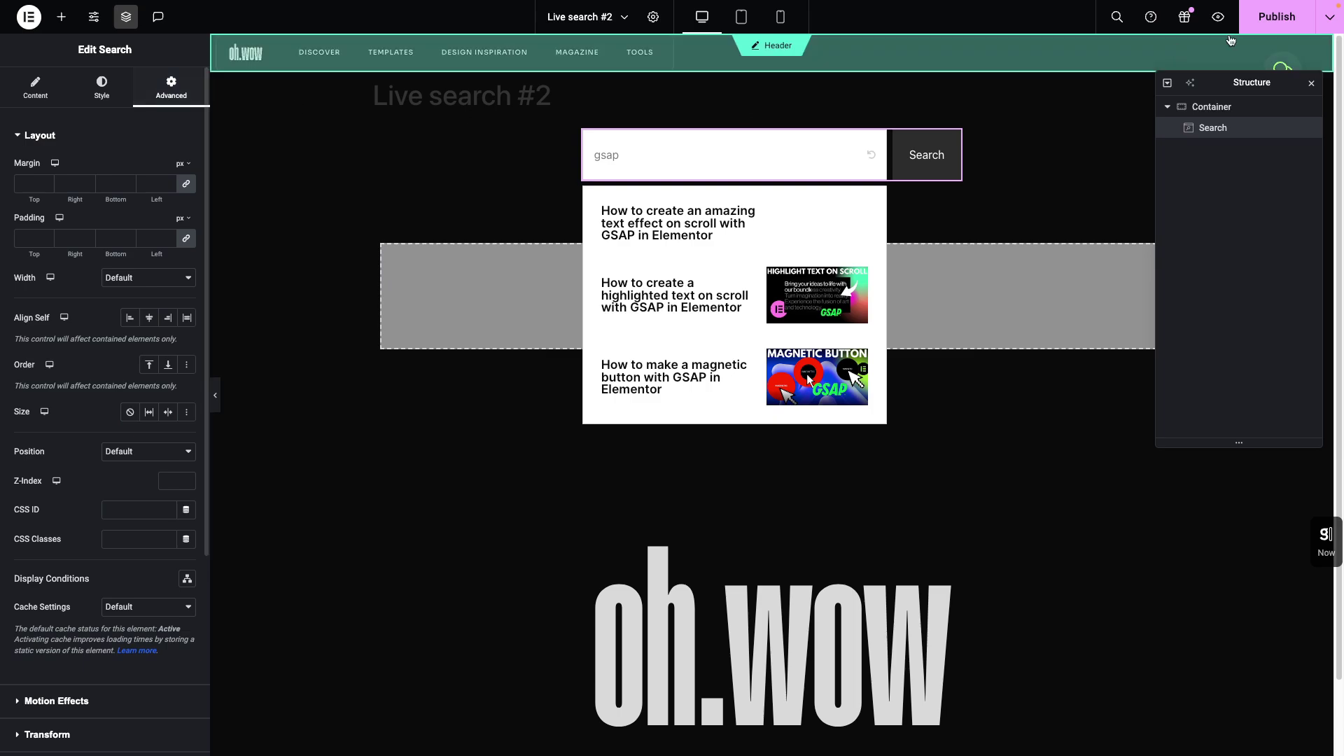
{"action": "left_click", "coordinate": [1256, 19]}
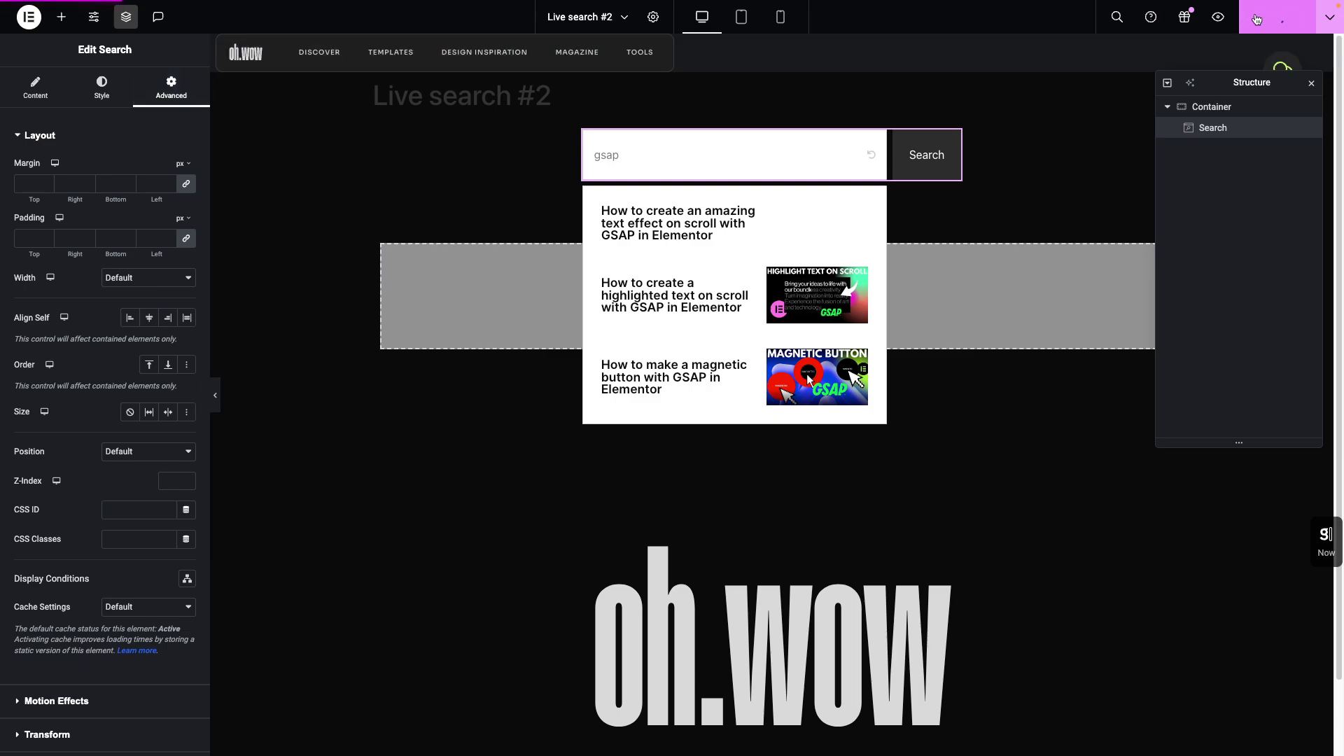
{"action": "left_click", "coordinate": [38, 101]}
{"action": "left_click", "coordinate": [74, 492]}
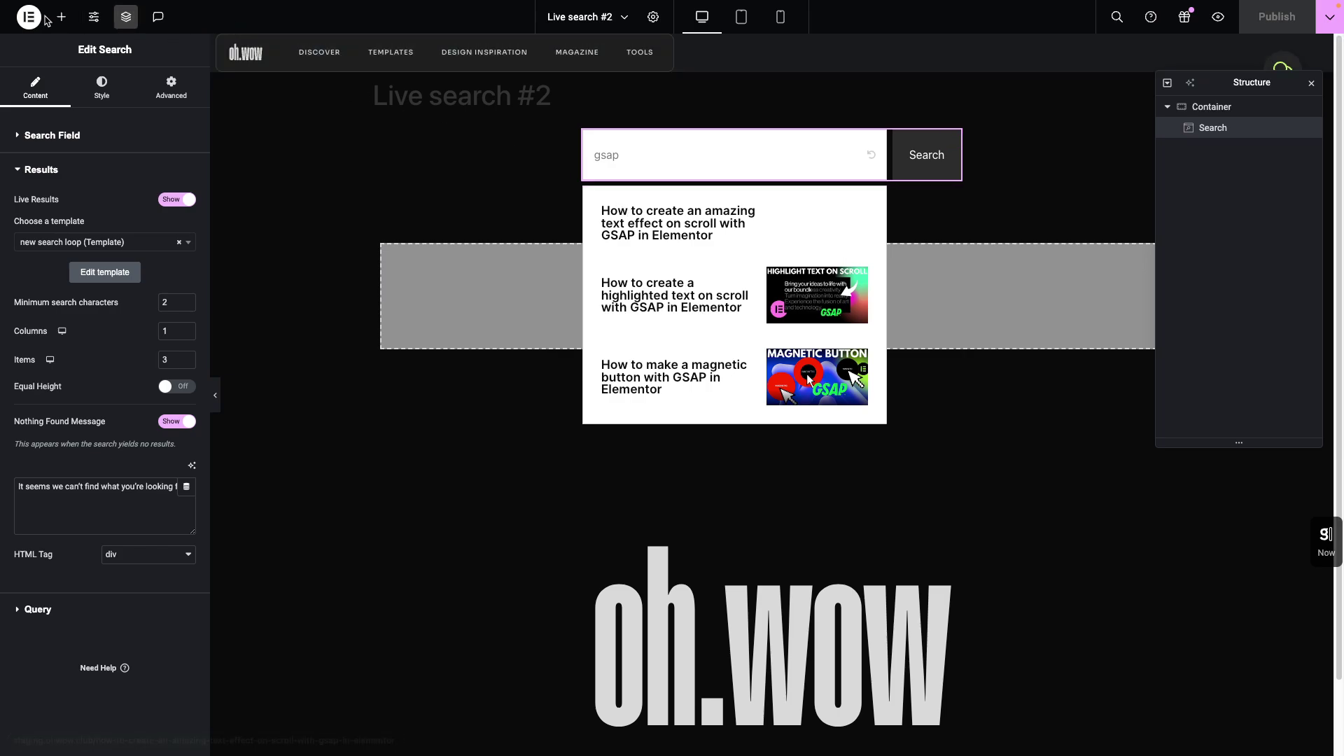
Go to the Theme Builder's Loop Item templates and scroll to the new search loop template
{"action": "left_click", "coordinate": [29, 16]}
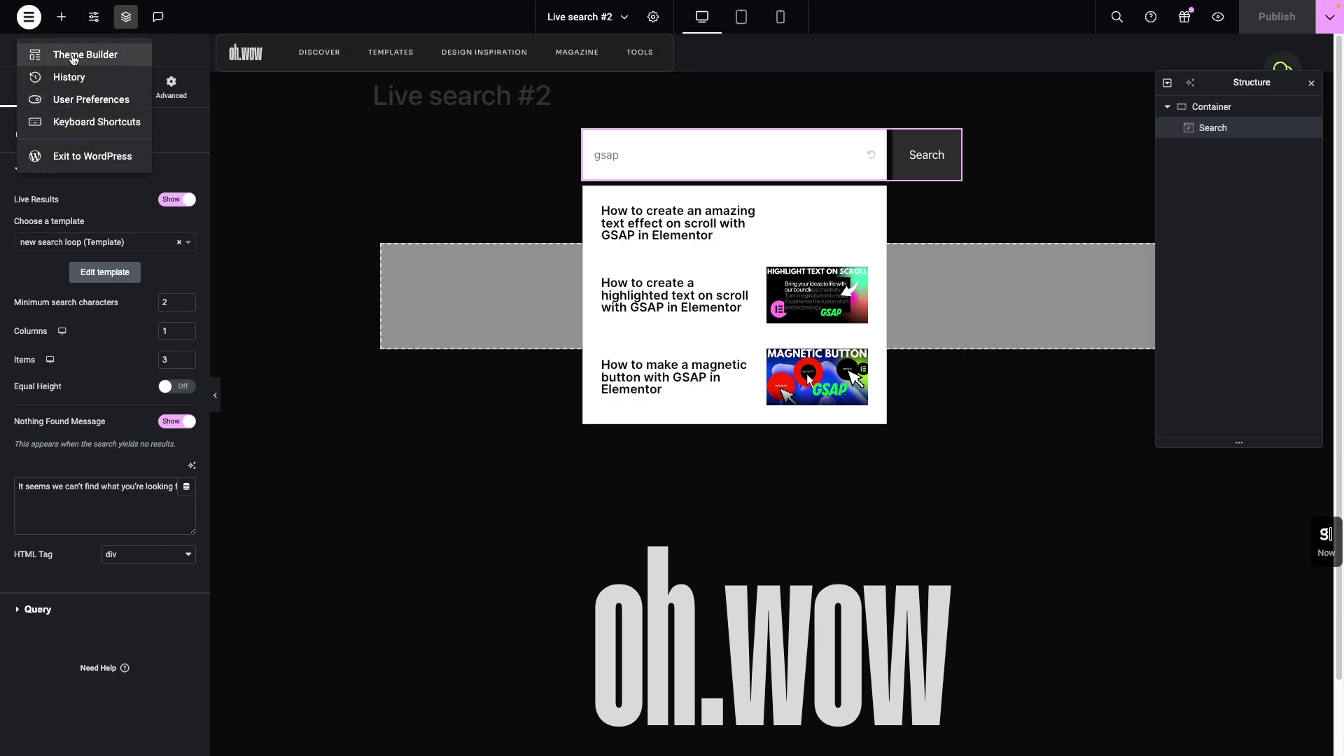
{"action": "left_click", "coordinate": [74, 59]}
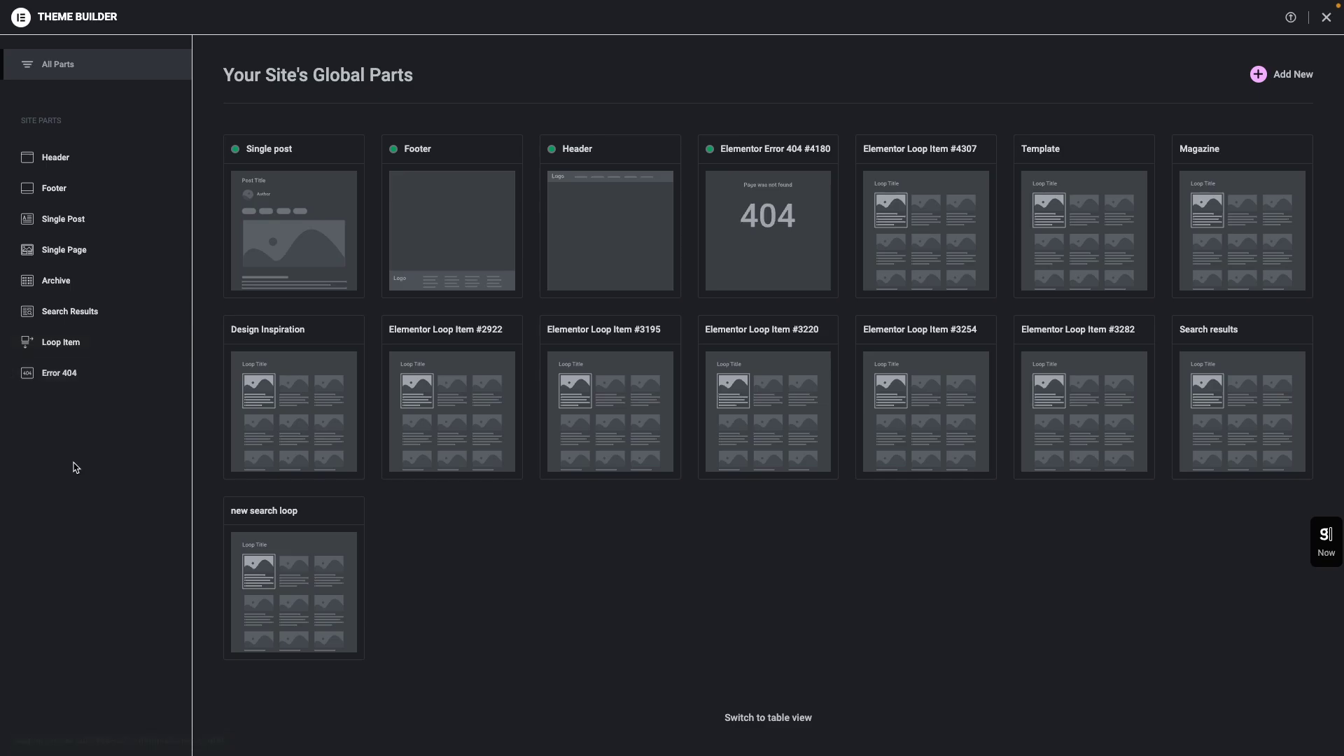
{"action": "left_click", "coordinate": [70, 349]}
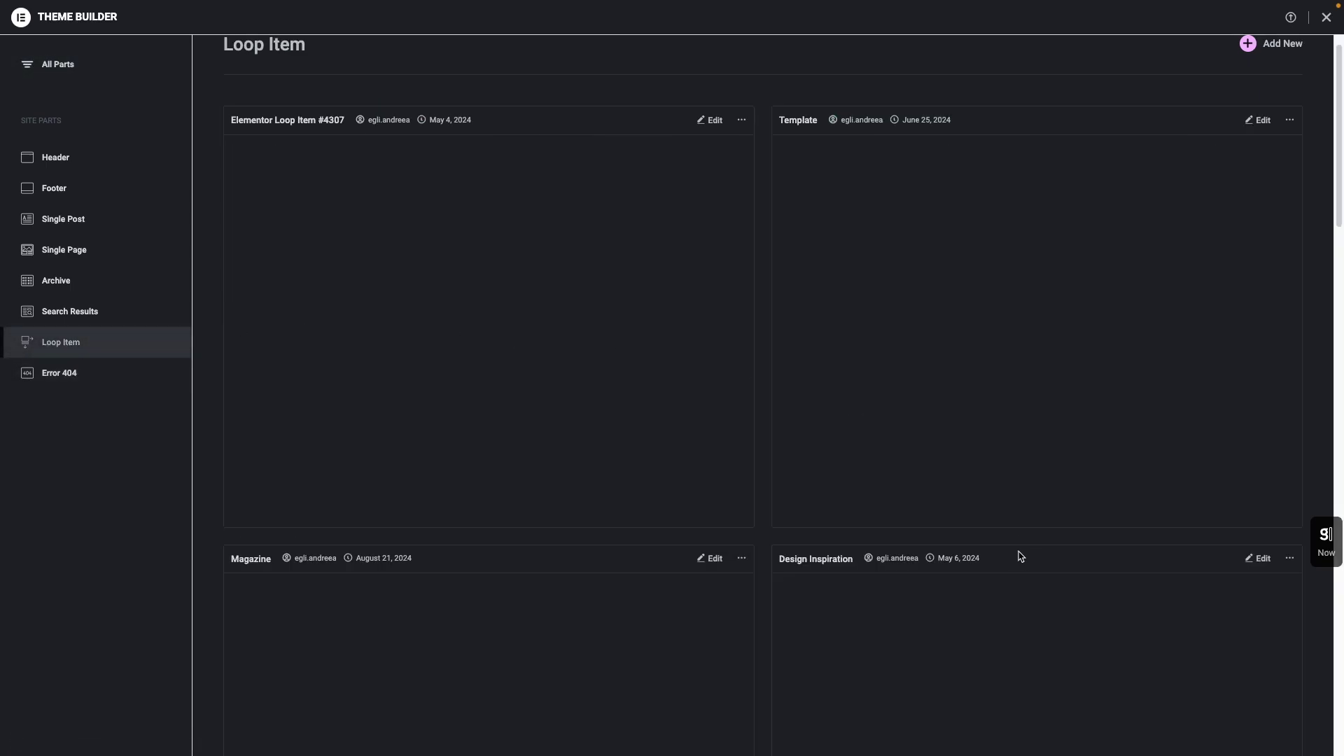
{"action": "scroll", "coordinate": [1020, 556], "scroll_direction": "down", "scroll_amount": 3}
{"action": "scroll", "coordinate": [1020, 556], "scroll_direction": "down", "scroll_amount": 5}
{"action": "scroll", "coordinate": [1020, 556], "scroll_direction": "down", "scroll_amount": 3}
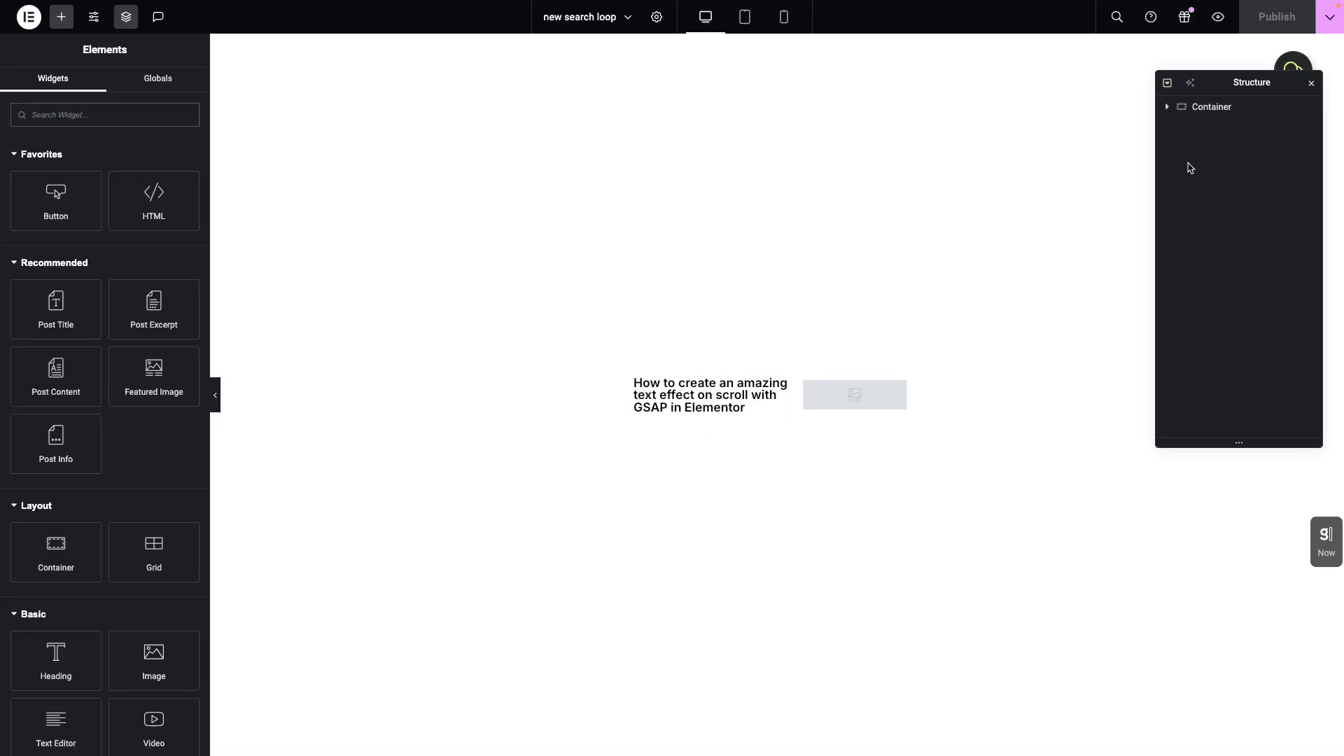
Expand and select the loop template's Container, reviewing its Style and Advanced settings
{"action": "left_click", "coordinate": [1166, 107]}
{"action": "left_click", "coordinate": [1199, 106]}
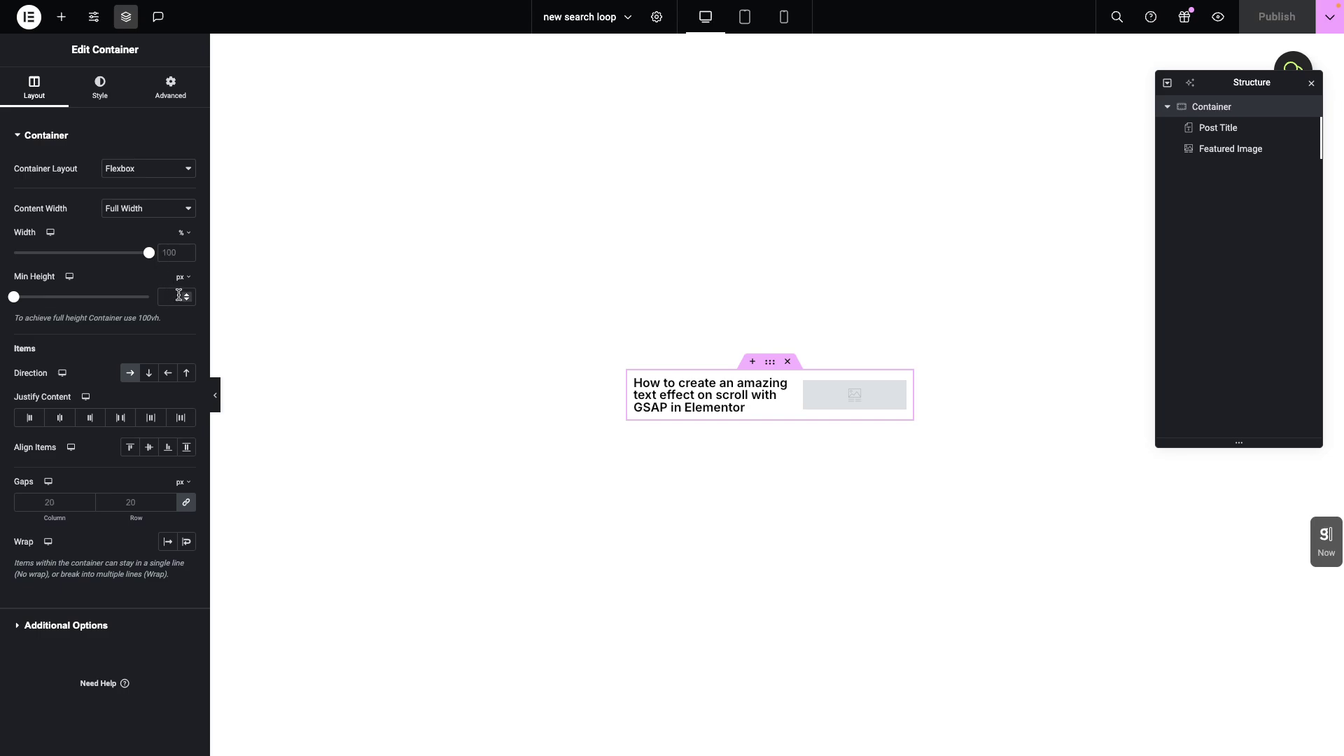
{"action": "left_click", "coordinate": [102, 95]}
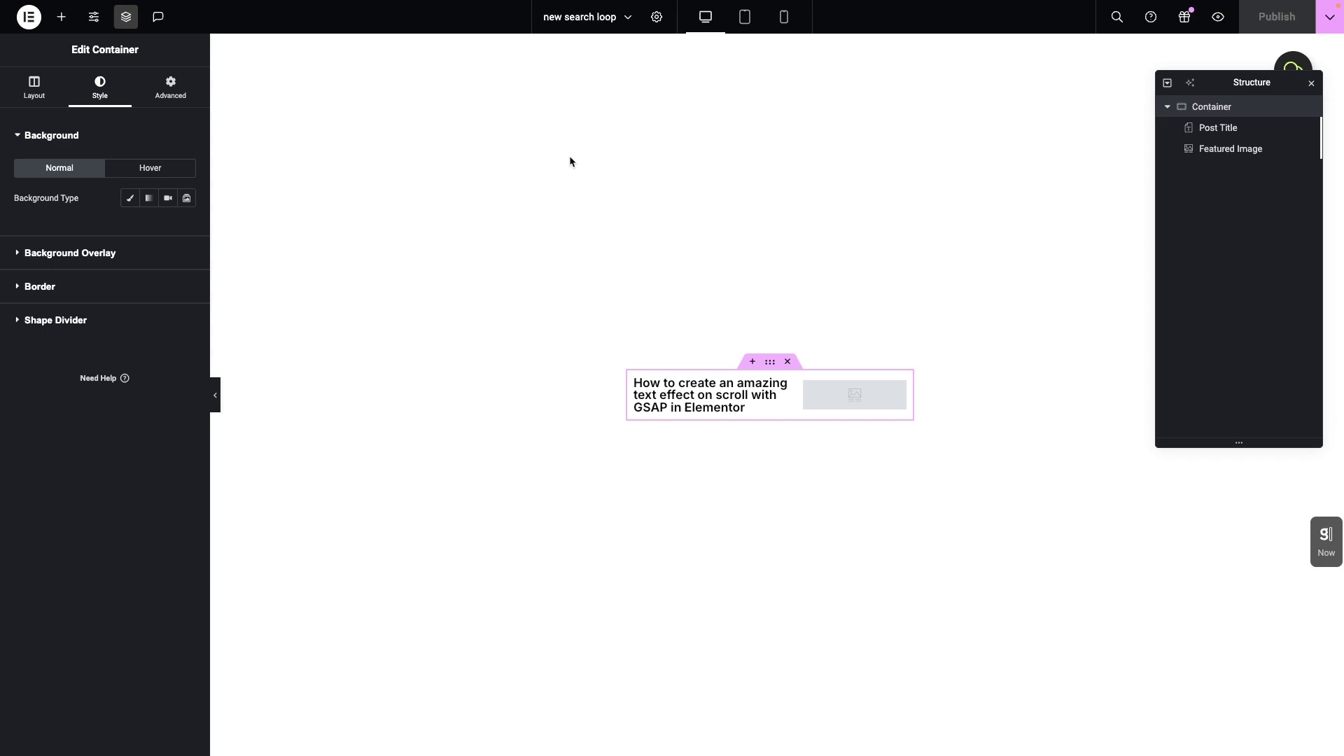
{"action": "left_click", "coordinate": [179, 111]}
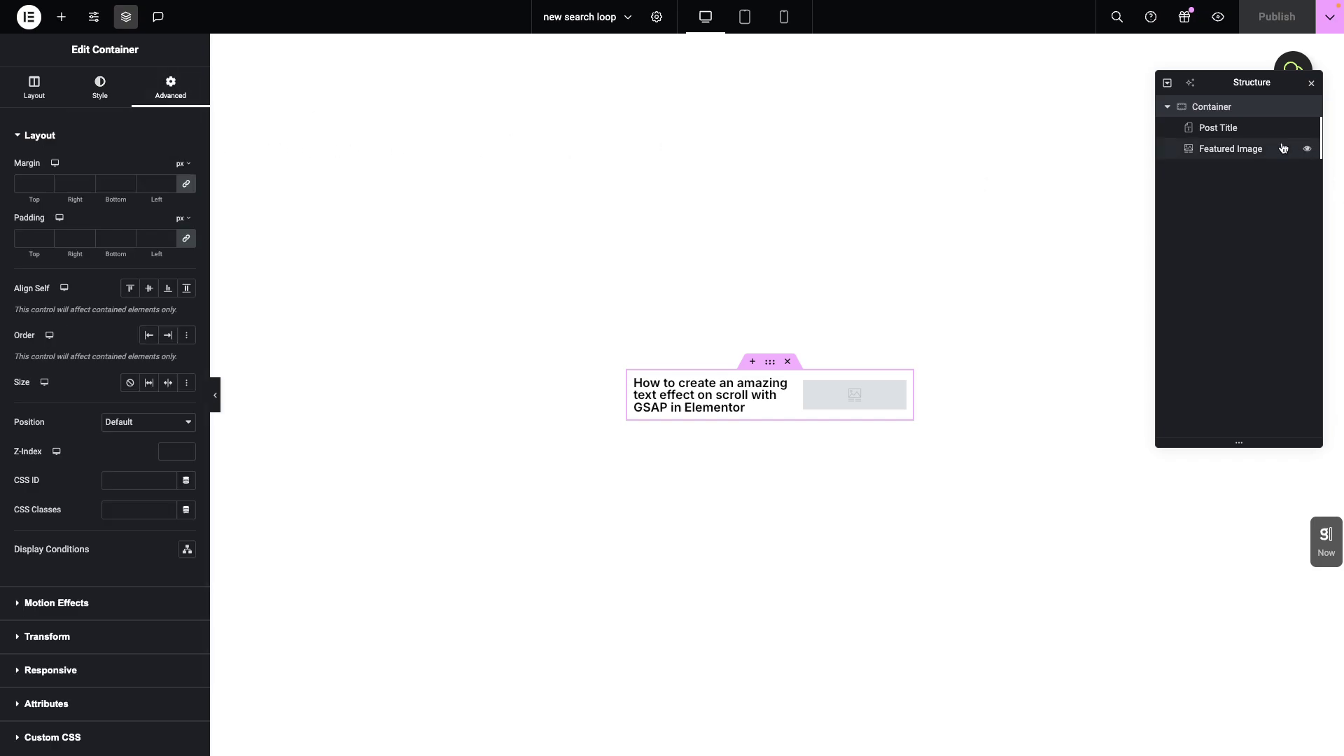
Check the Featured Image's Style and Advanced settings, including its 40% width
{"action": "left_click", "coordinate": [1218, 128]}
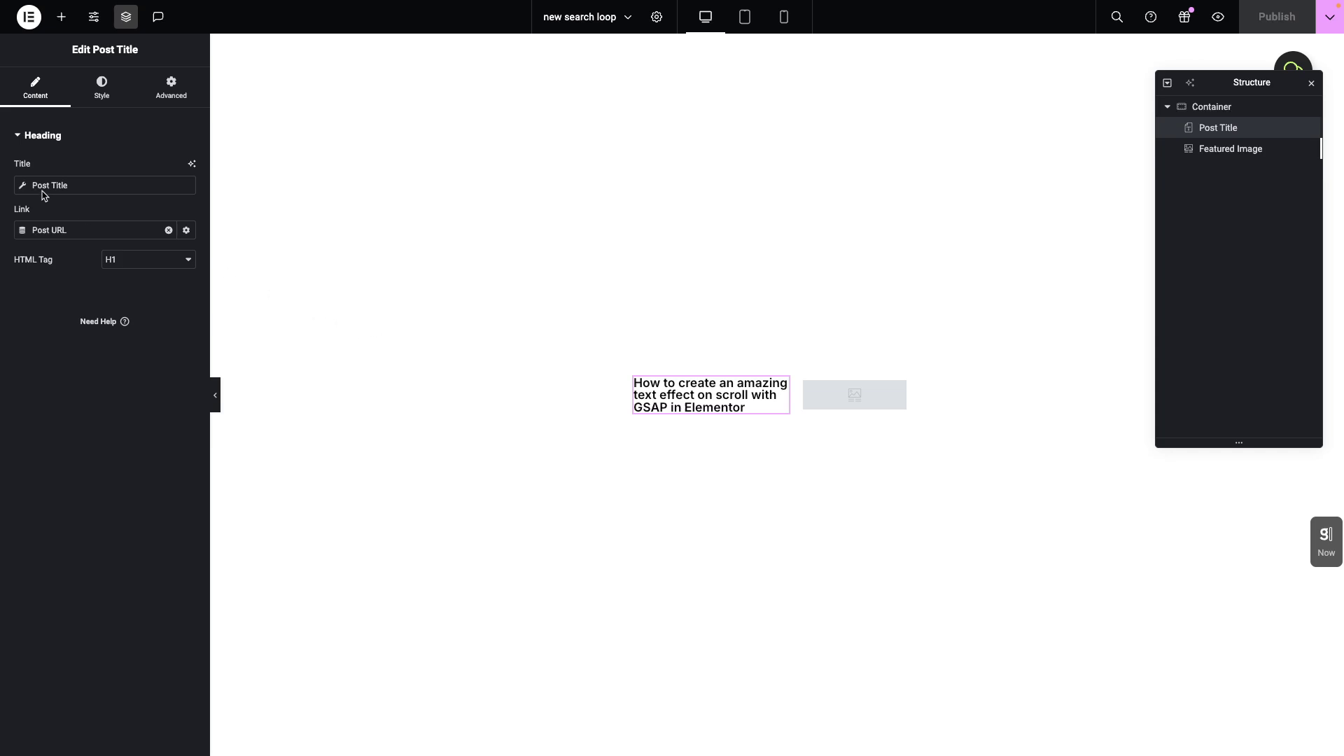
{"action": "left_click", "coordinate": [1206, 154]}
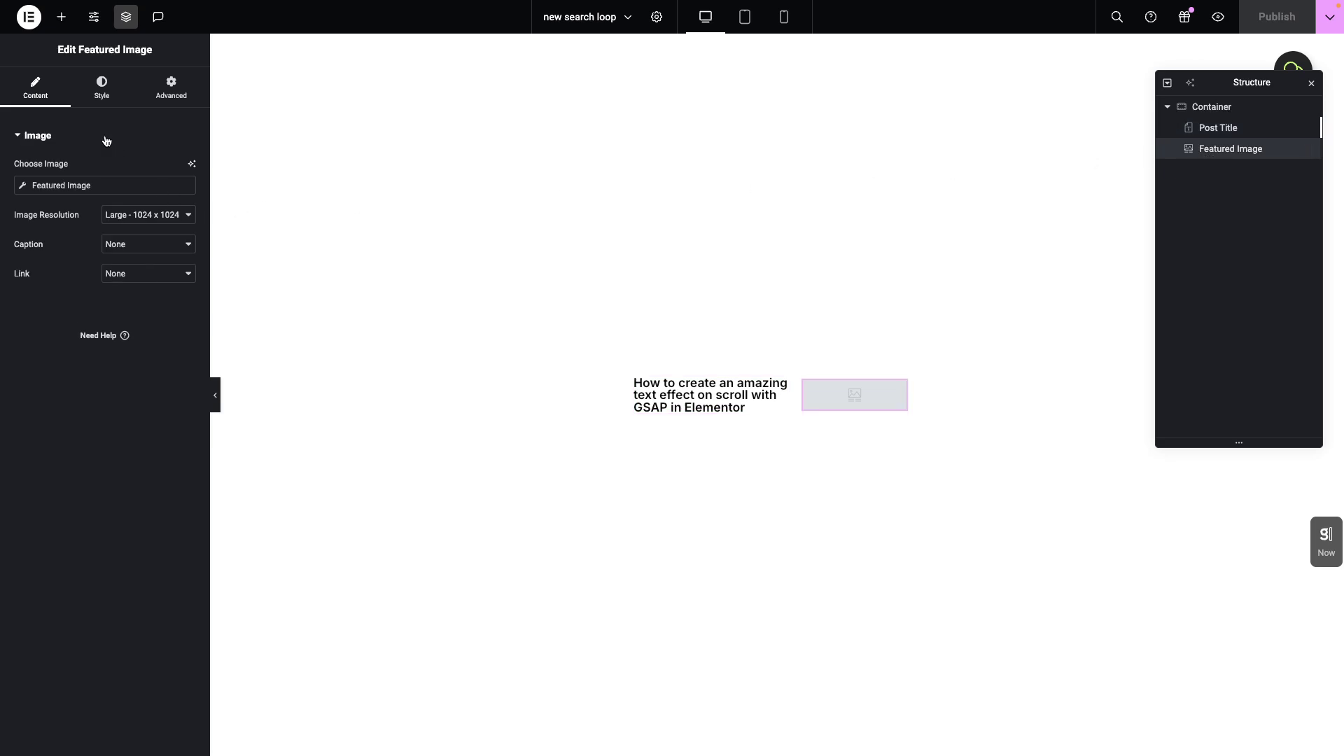
{"action": "left_click", "coordinate": [100, 104]}
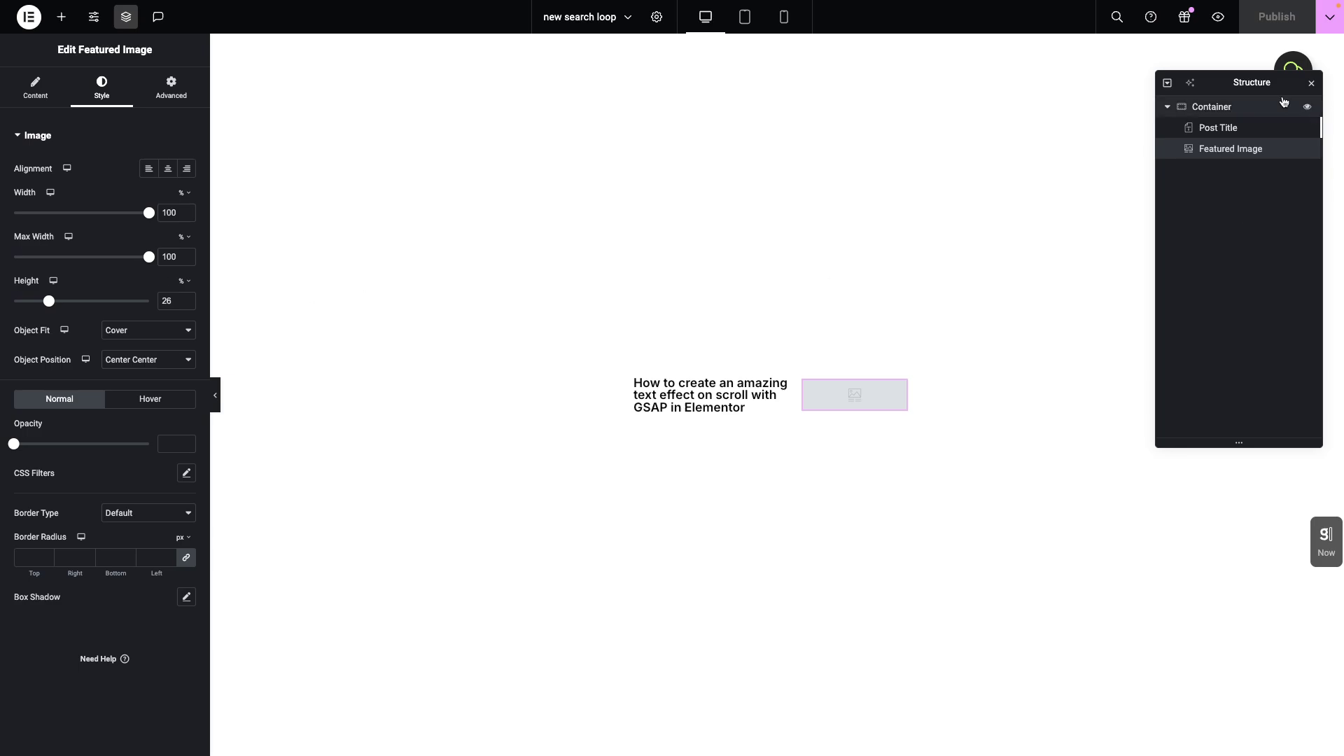
{"action": "left_click", "coordinate": [180, 93]}
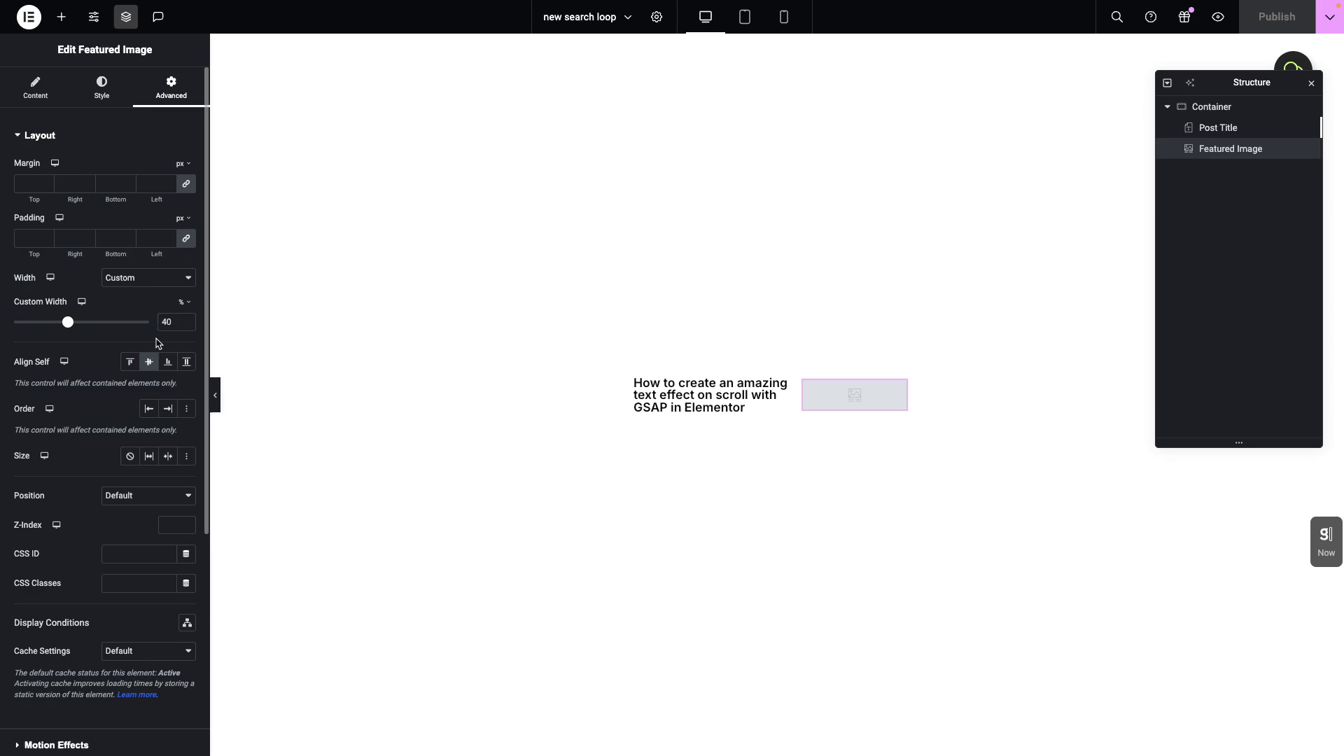
Check the Post Title's 60% width under Advanced, then switch back to Live search #2
{"action": "left_click", "coordinate": [1216, 128]}
{"action": "left_click", "coordinate": [170, 88]}
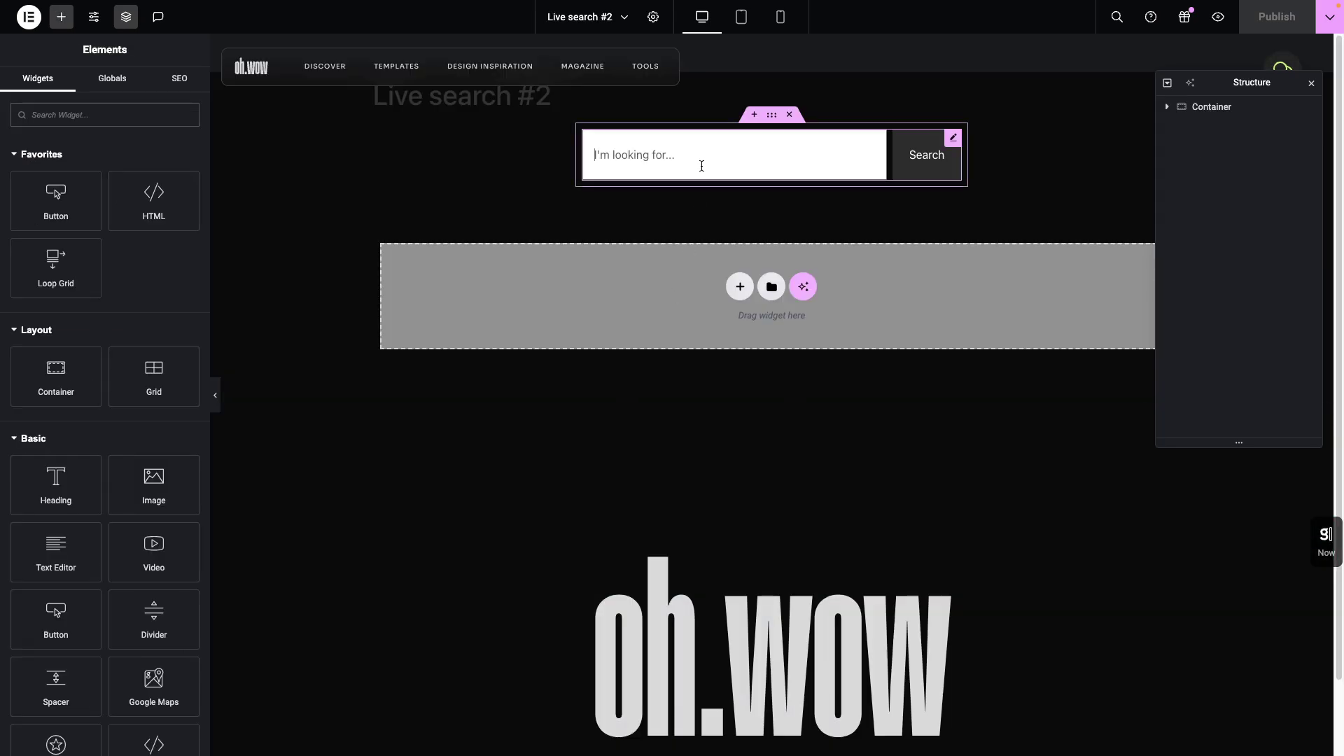
{"action": "left_click", "coordinate": [701, 166]}
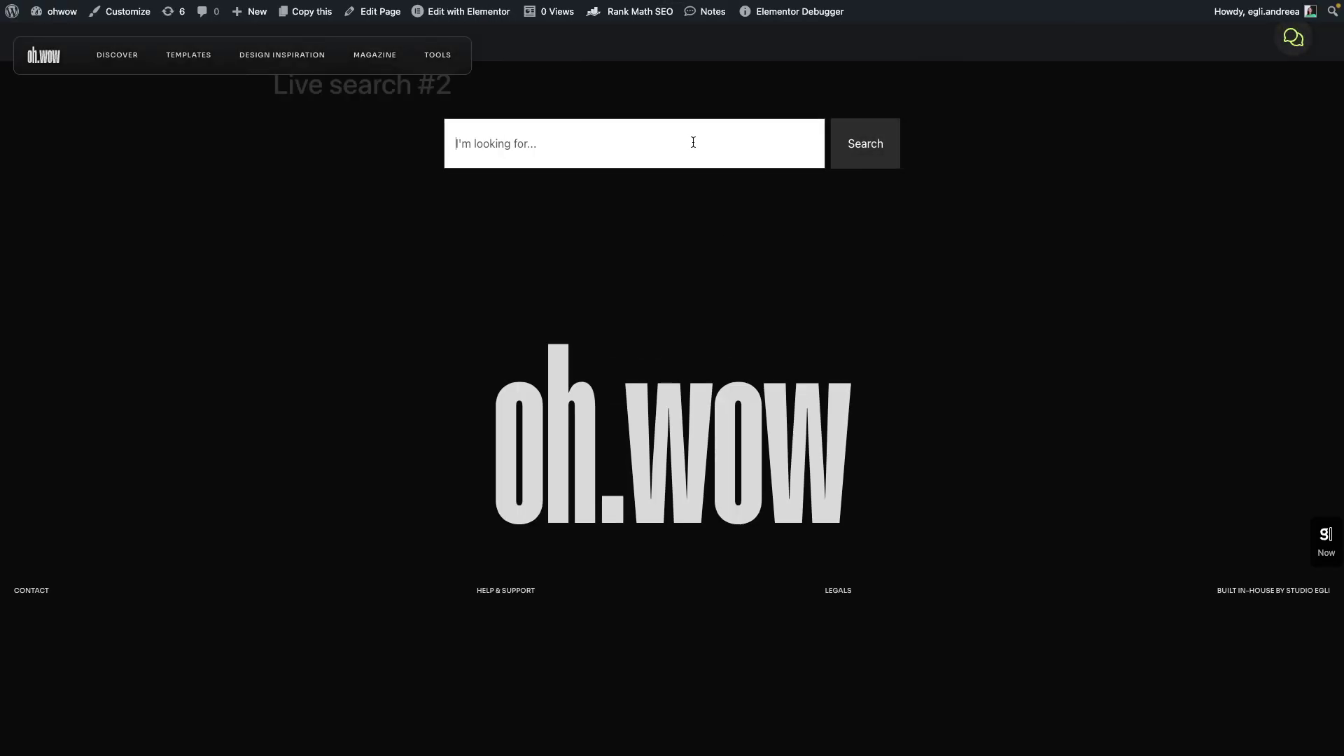
Search 'gsap' on the live page to see three GSAP results, then return to the template
{"action": "type", "text": "gsap"}
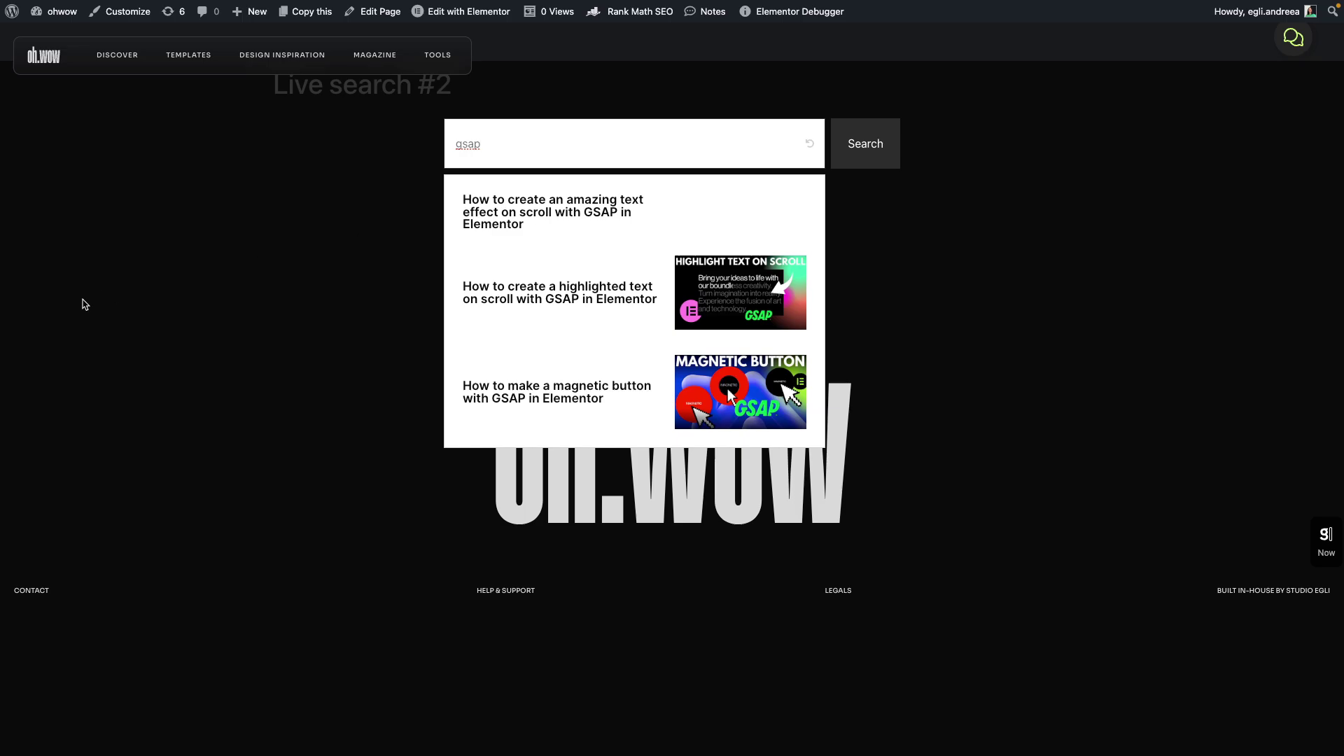
{"action": "left_click", "coordinate": [42, 304]}
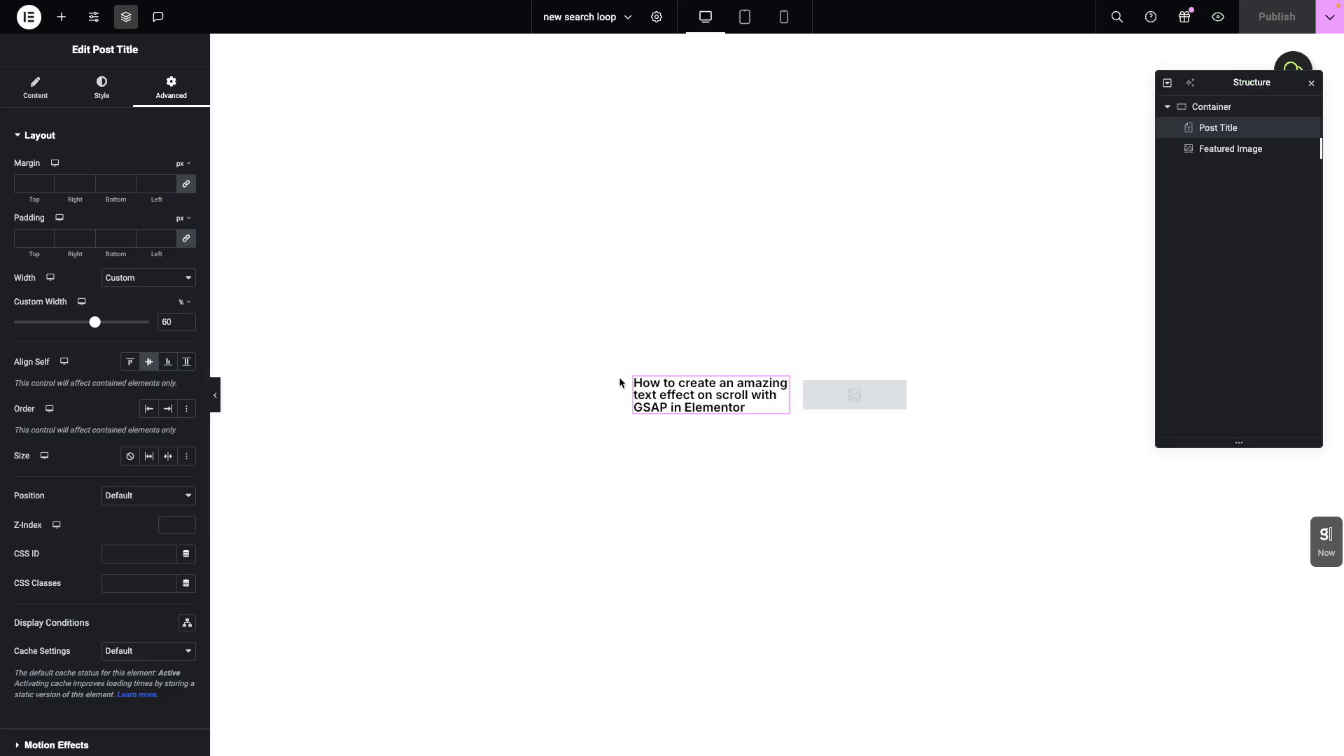
Link the Post Title to the dynamic Post URL tag and publish the loop template
{"action": "left_click", "coordinate": [42, 91]}
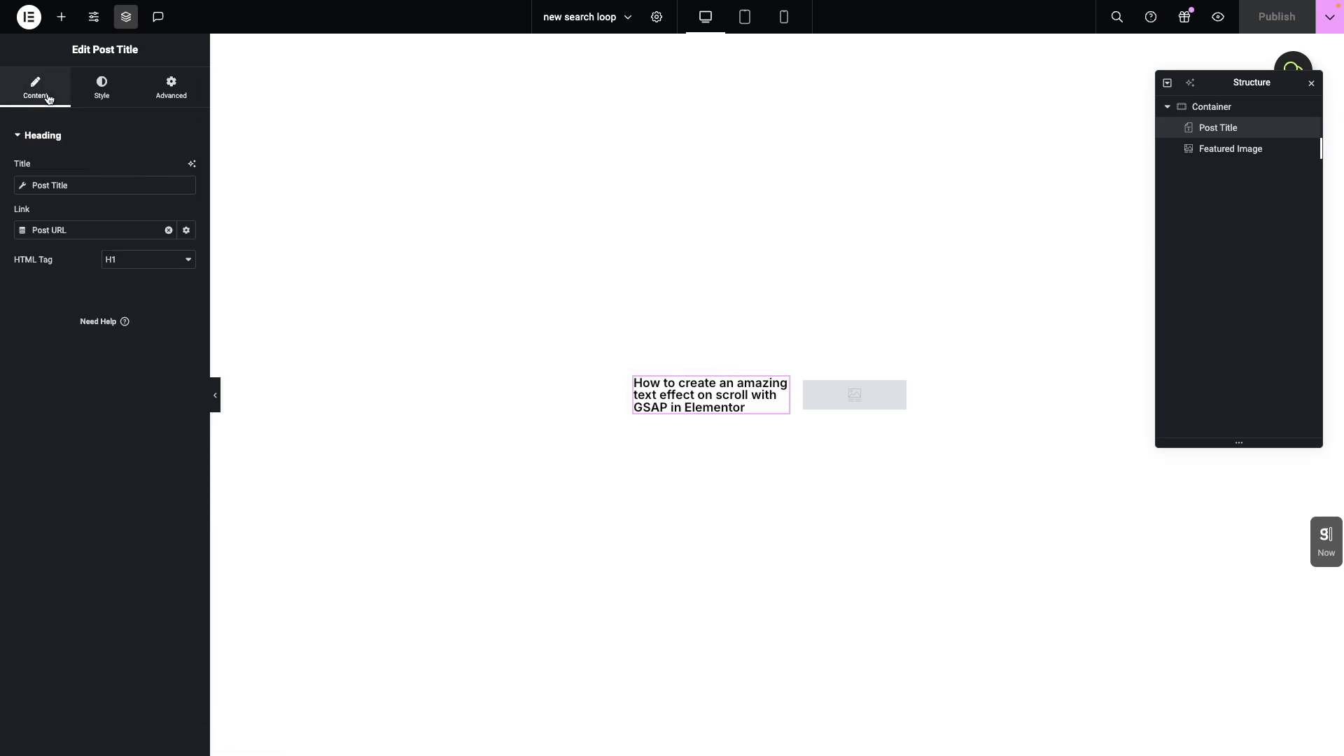
{"action": "left_click", "coordinate": [169, 231]}
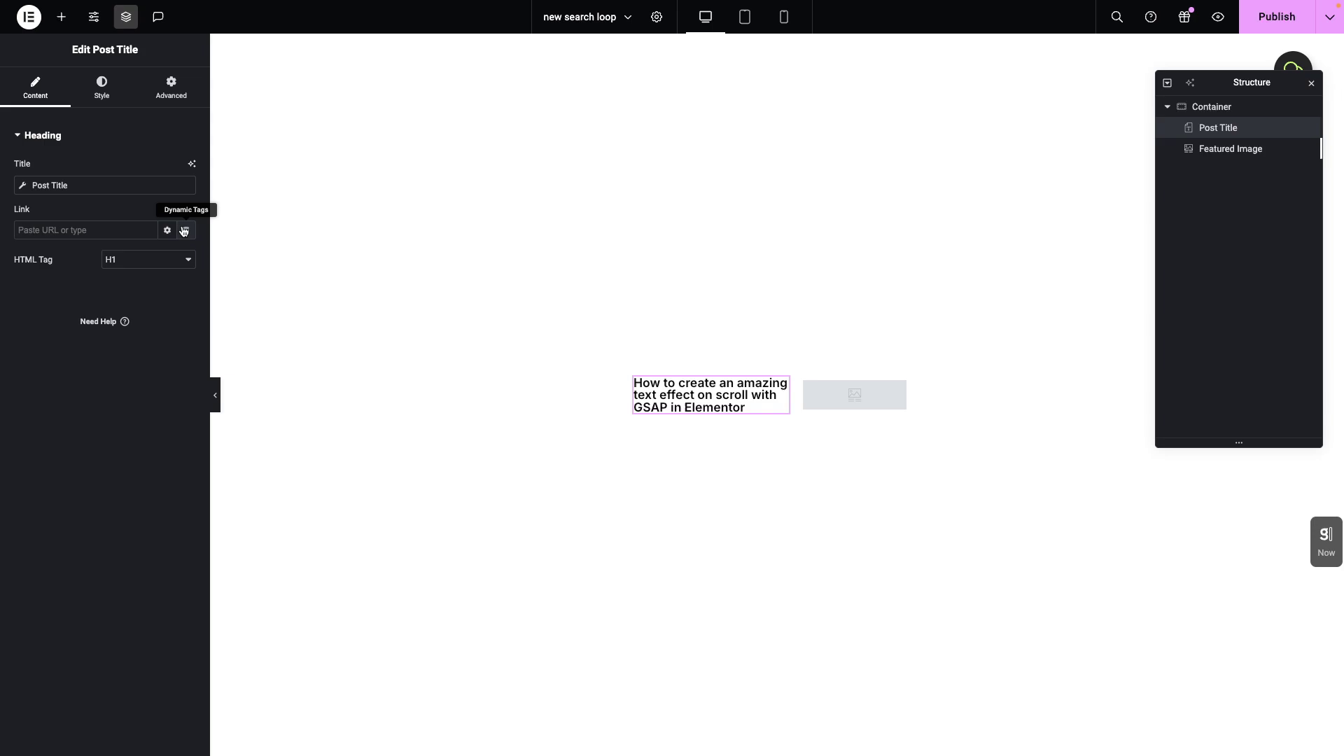
{"action": "left_click", "coordinate": [186, 231]}
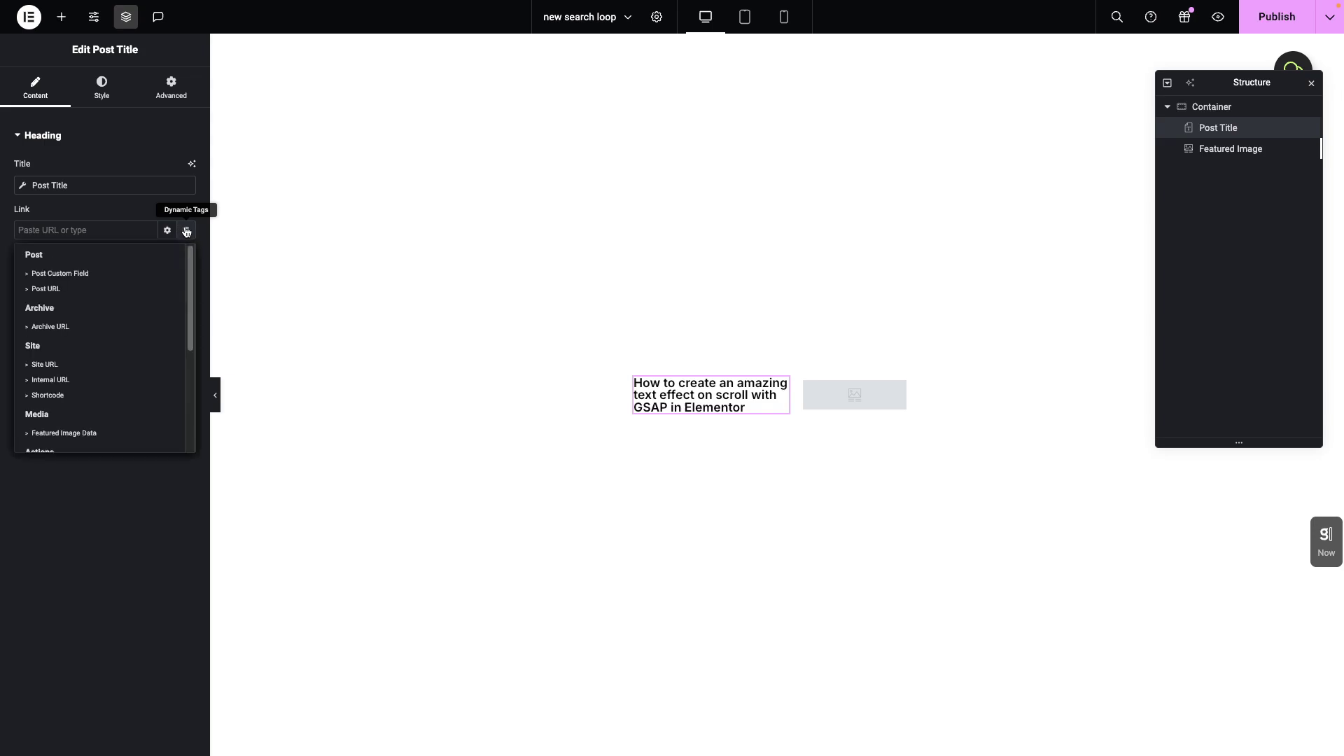
{"action": "left_click", "coordinate": [78, 292]}
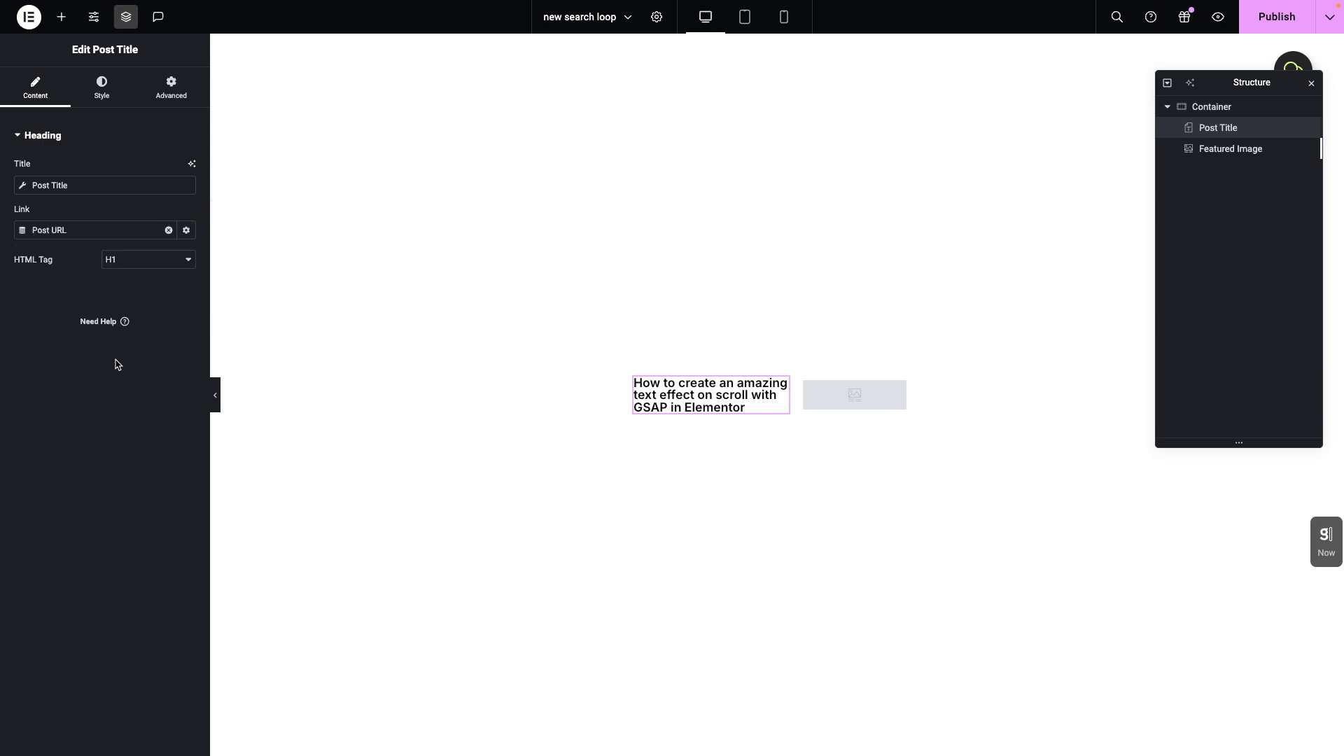
{"action": "left_click", "coordinate": [1279, 20]}
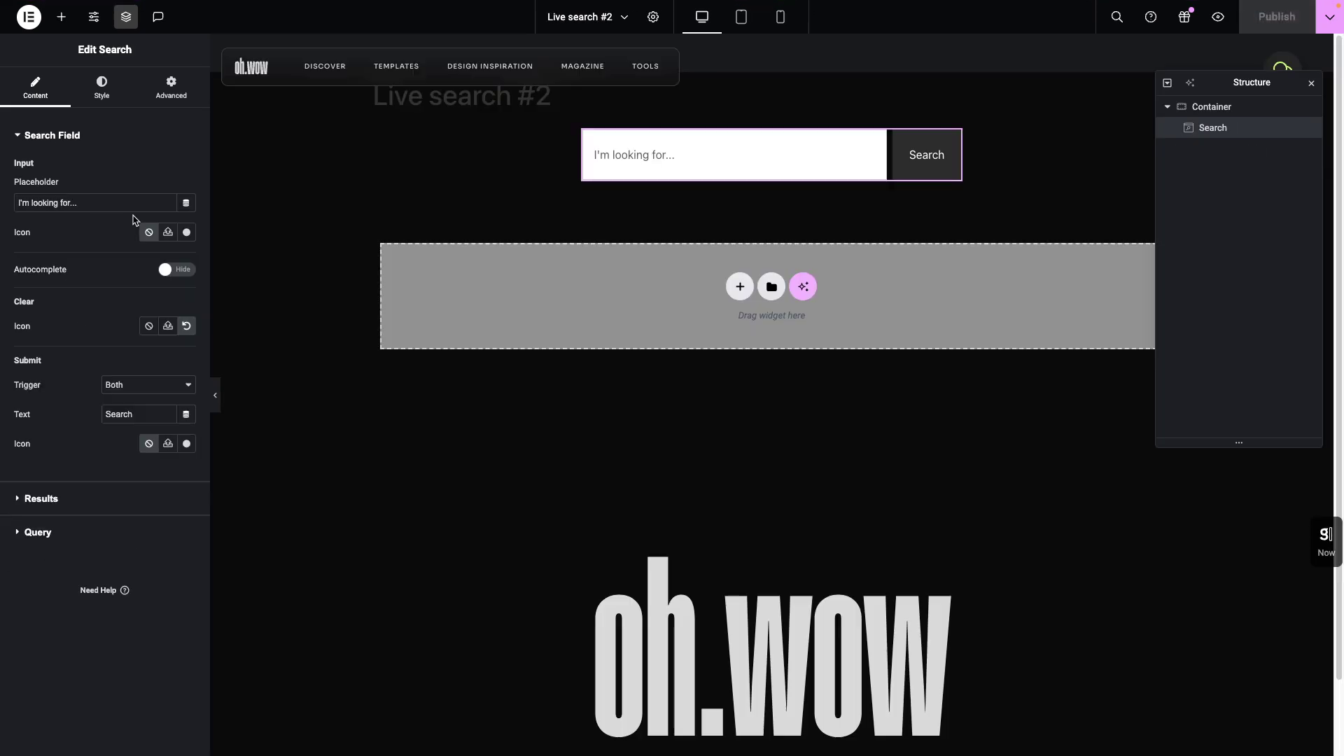
Expand Results and keep 'new search loop' as the live results template
{"action": "left_click", "coordinate": [40, 498]}
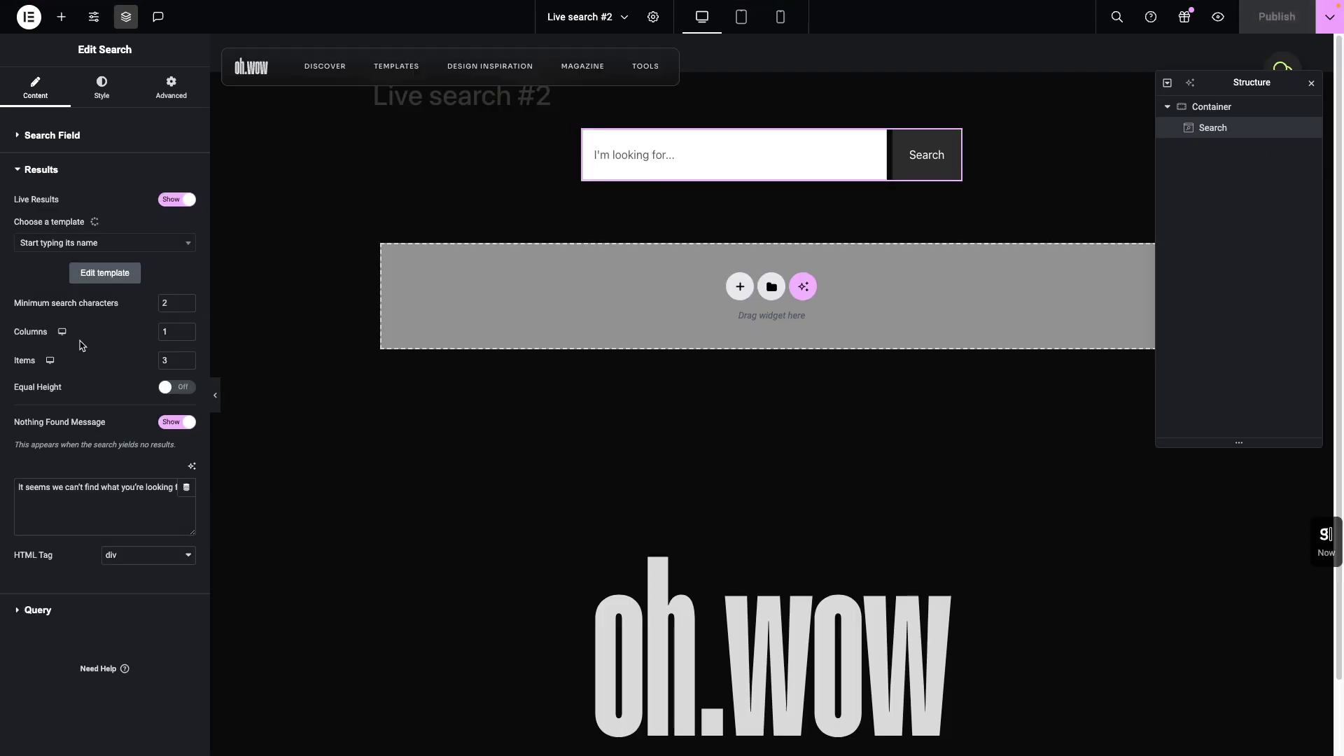
{"action": "left_click", "coordinate": [54, 248]}
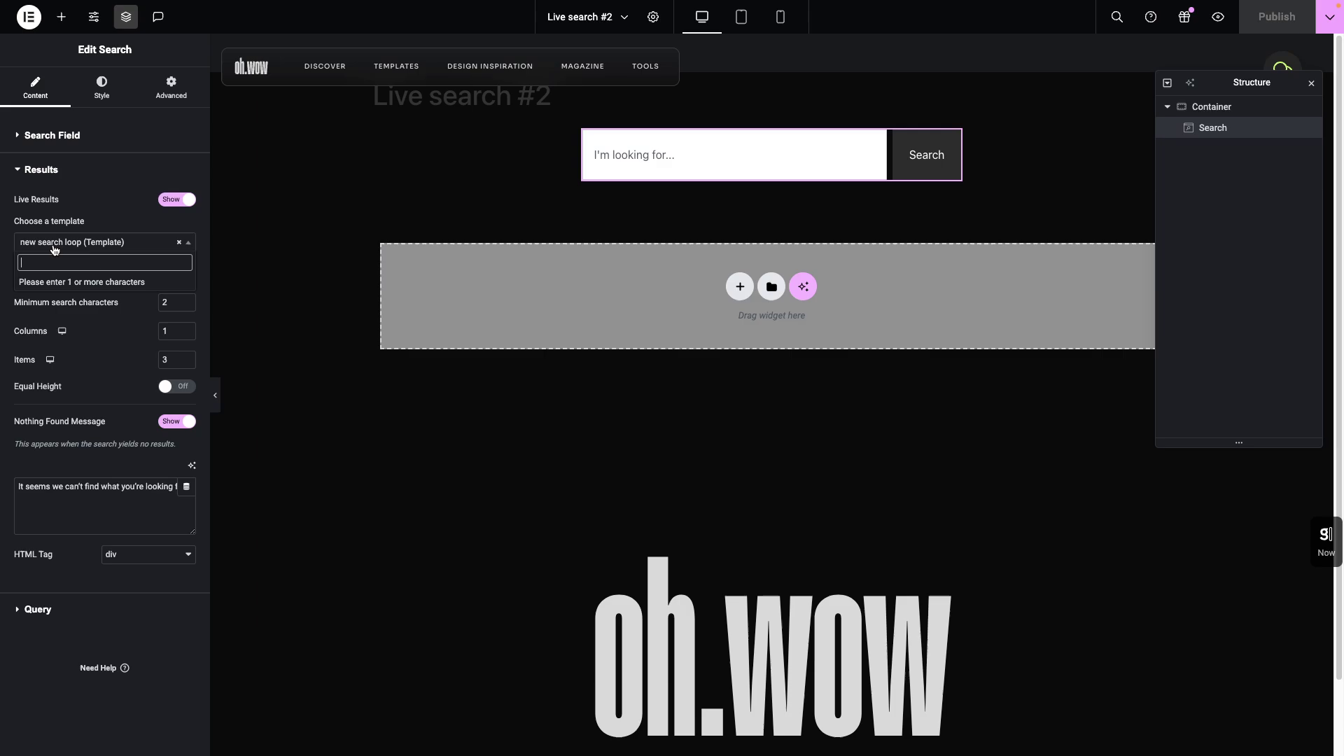
{"action": "left_click", "coordinate": [106, 202]}
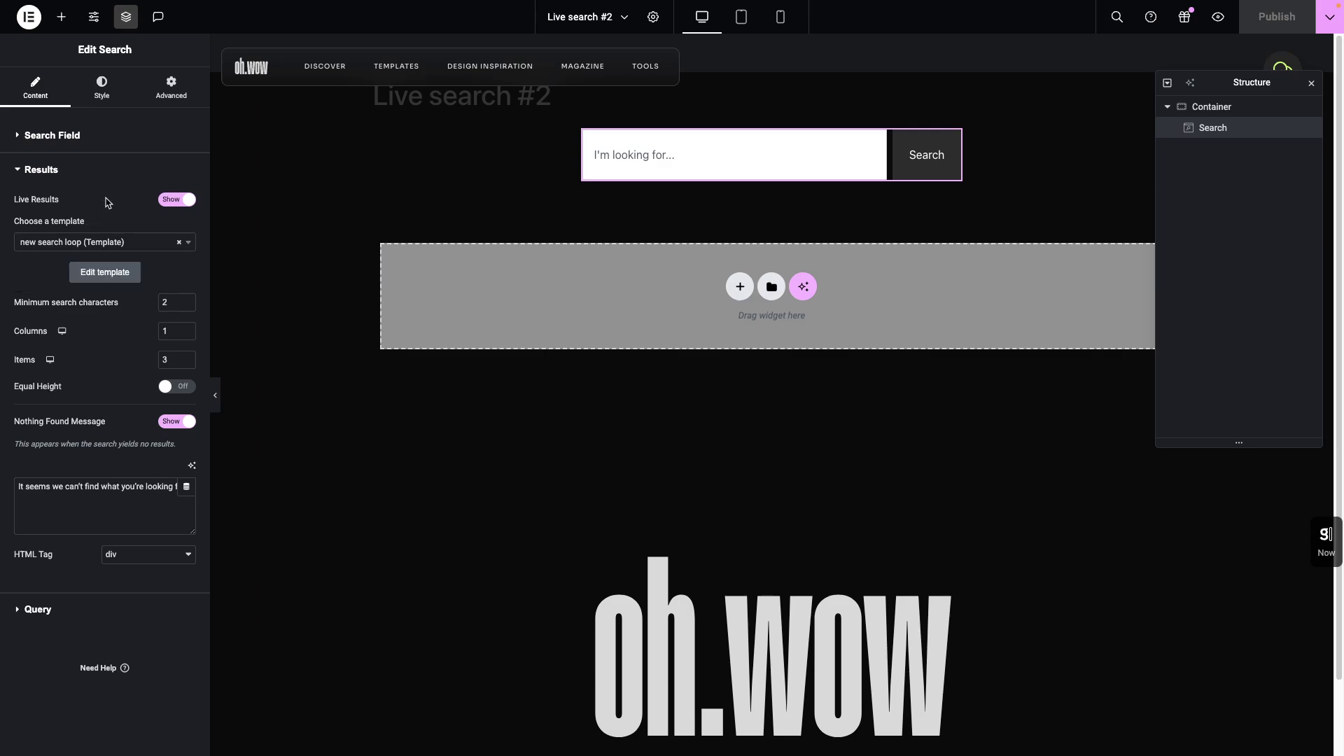